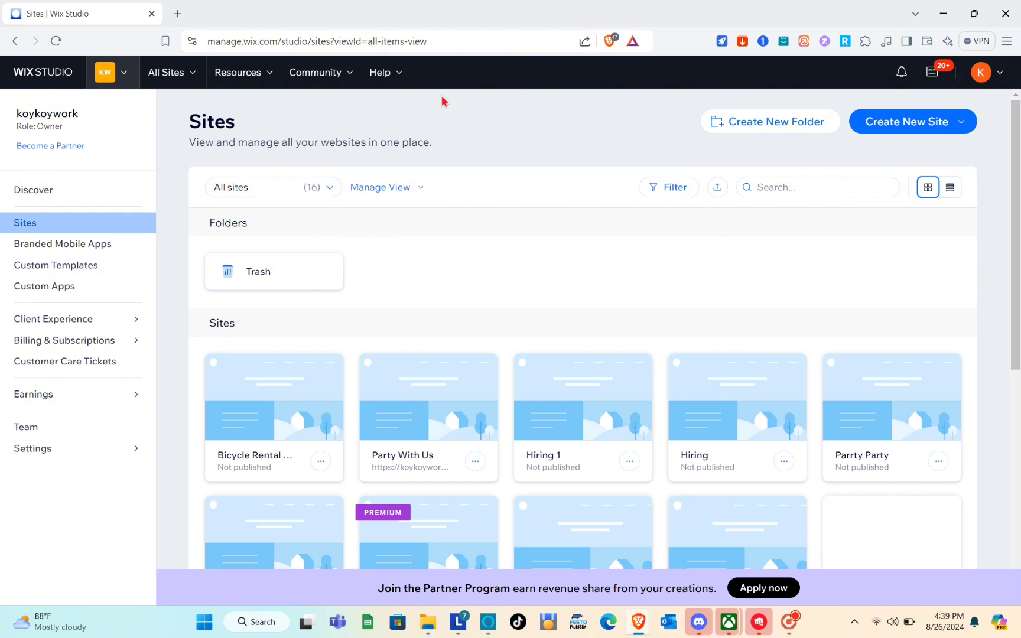
Open the Create New Site dropdown on the Sites list to show template and editor options
{"action": "scroll", "coordinate": [541, 289], "scroll_direction": "down", "scroll_amount": 2}
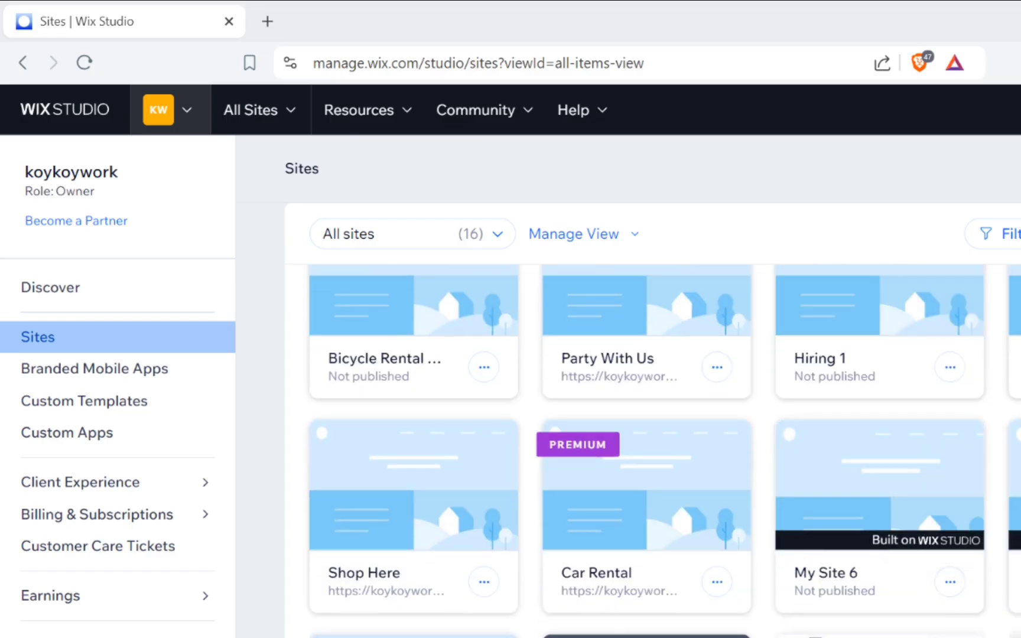
{"action": "scroll", "coordinate": [961, 632], "scroll_direction": "up", "scroll_amount": 1}
{"action": "scroll", "coordinate": [422, 544], "scroll_direction": "up", "scroll_amount": 2}
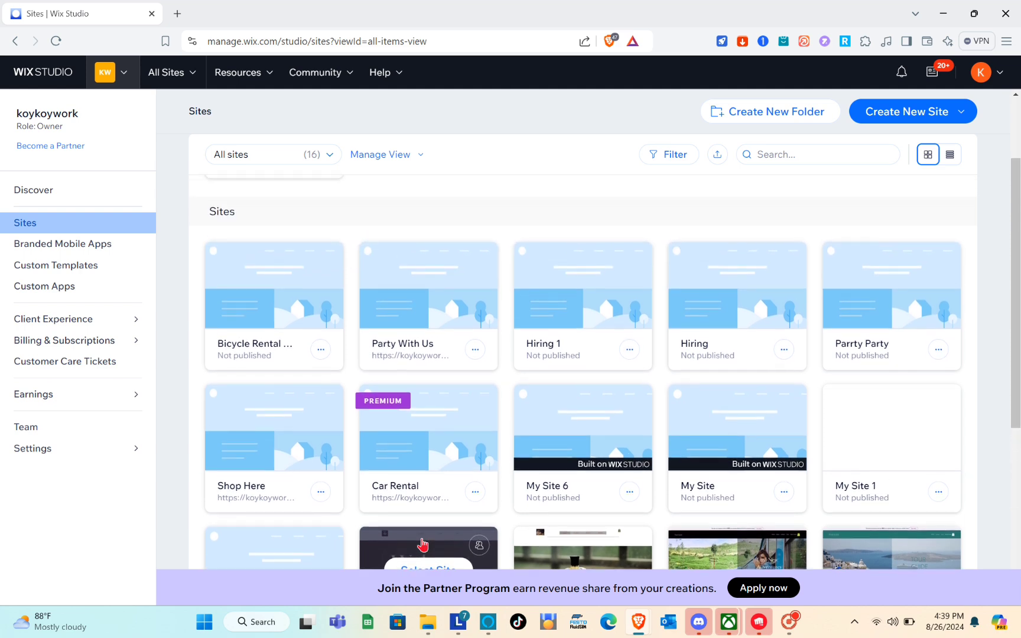
{"action": "scroll", "coordinate": [421, 542], "scroll_direction": "down", "scroll_amount": 1}
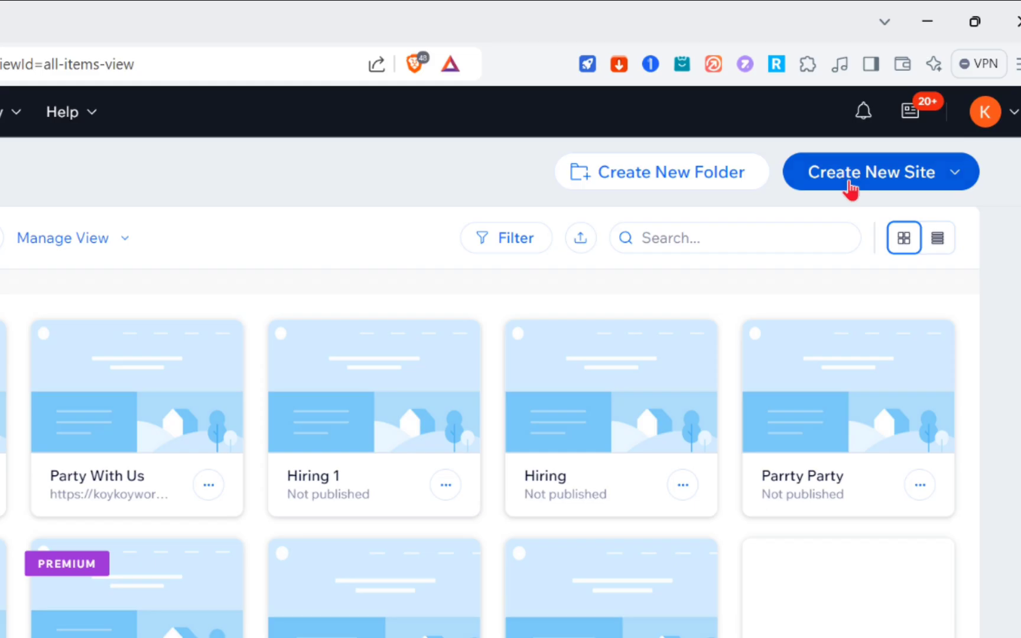
{"action": "left_click", "coordinate": [851, 187]}
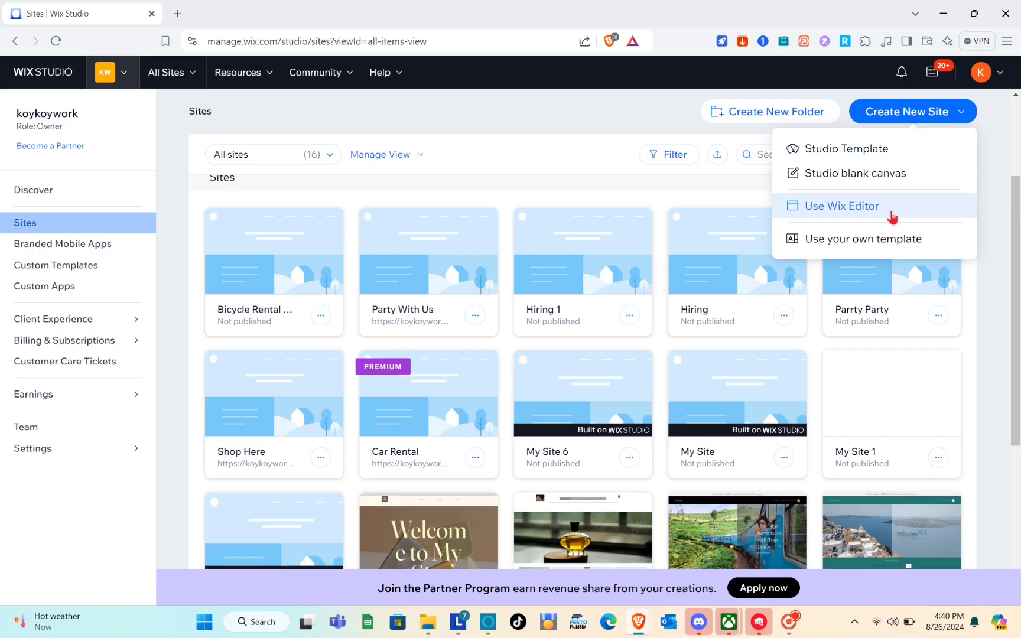
Start a new site in the Wix Editor with Vacation Rental as the site type
{"action": "left_click", "coordinate": [892, 217]}
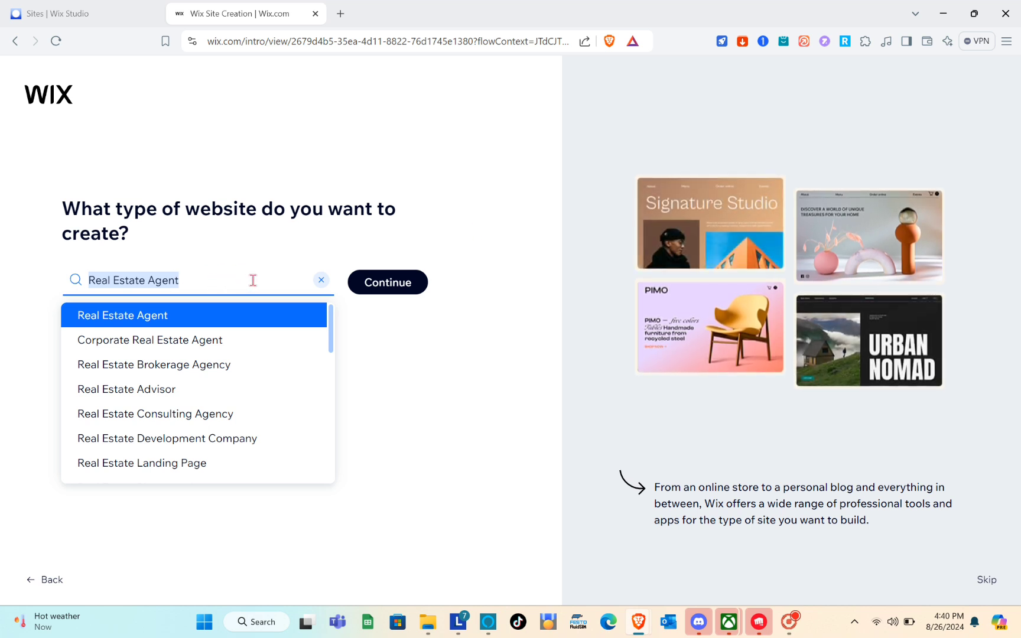
{"action": "type", "text": "Vacati"}
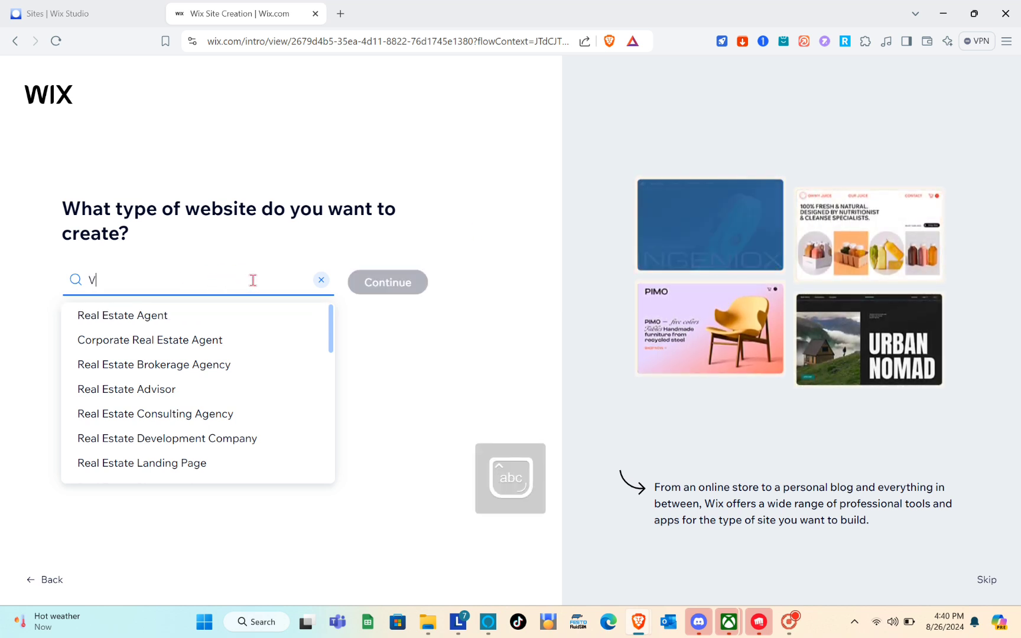
{"action": "type", "text": "on re"}
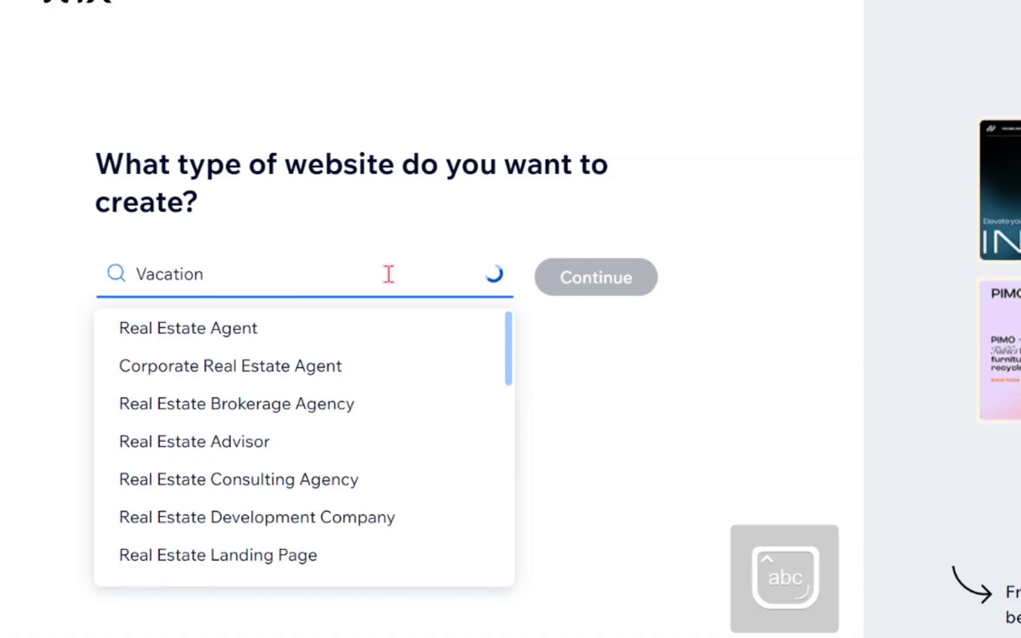
{"action": "type", "text": "ntal"}
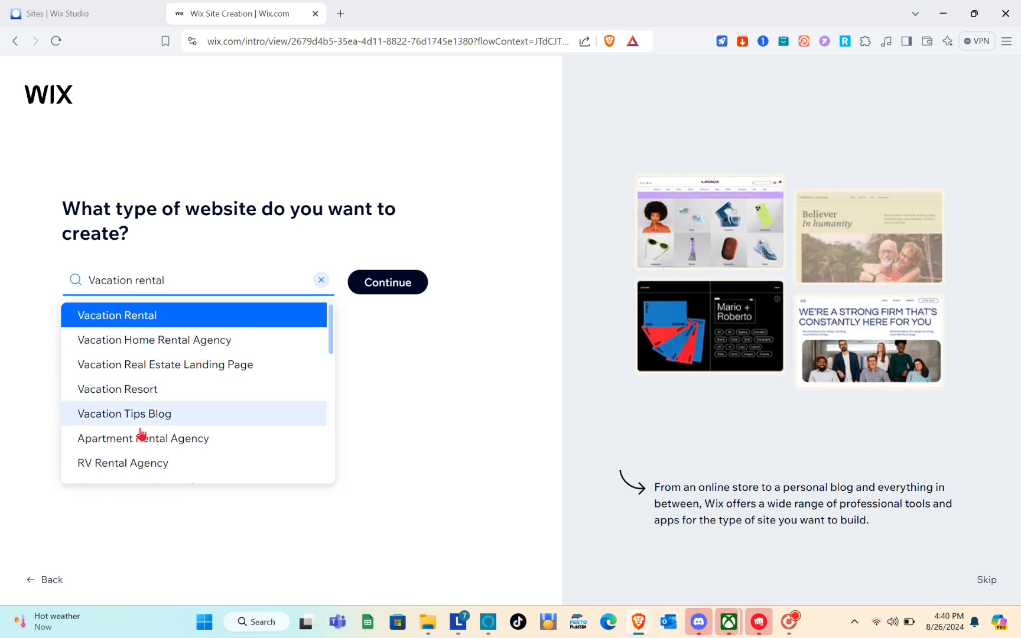
{"action": "scroll", "coordinate": [161, 446], "scroll_direction": "down", "scroll_amount": 5}
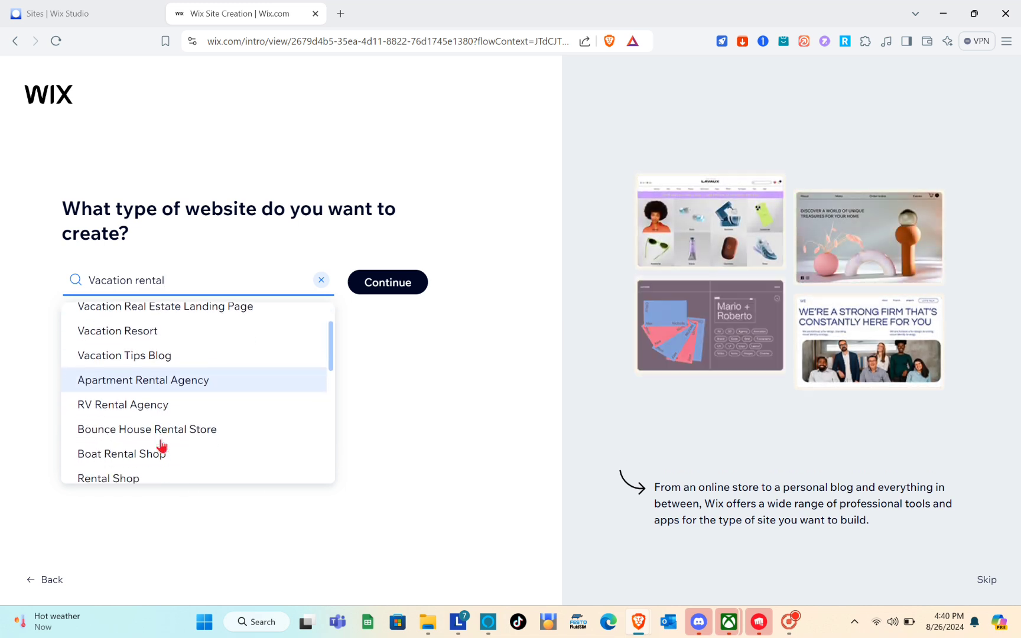
{"action": "scroll", "coordinate": [162, 447], "scroll_direction": "up", "scroll_amount": 5}
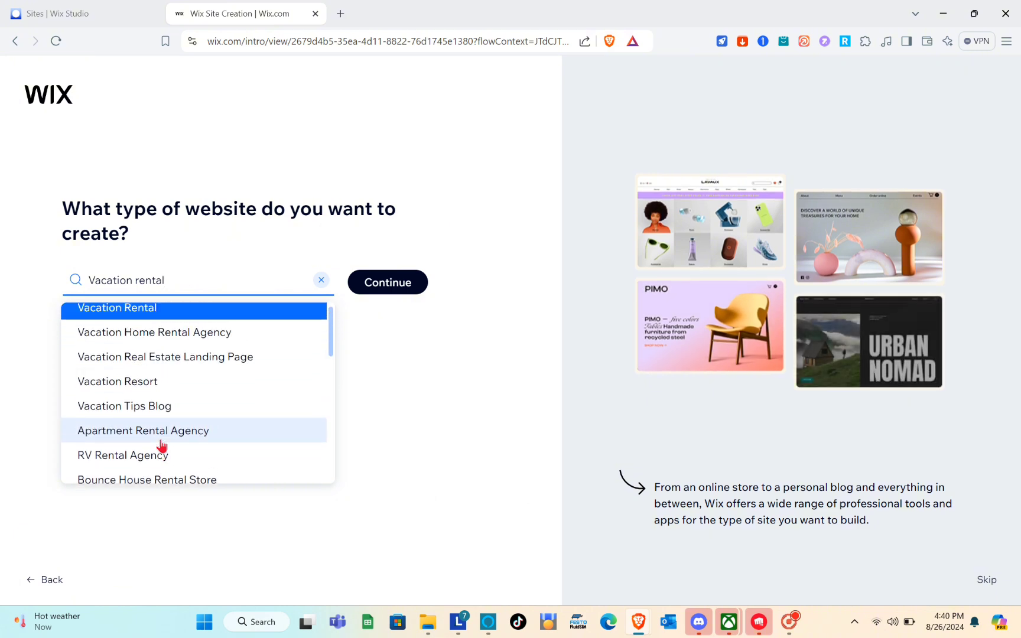
{"action": "left_click", "coordinate": [129, 318]}
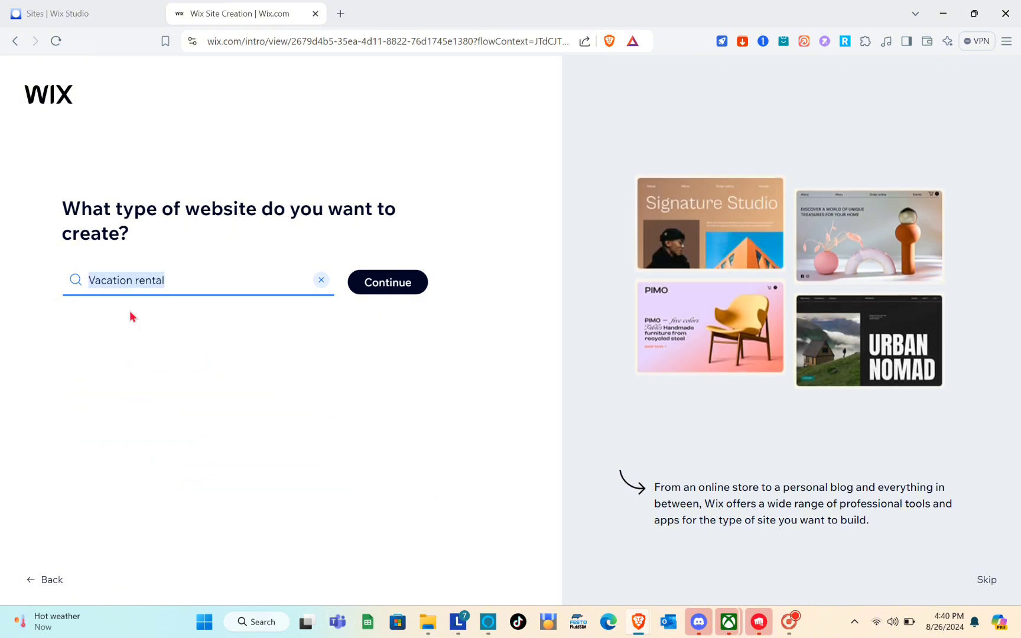
{"action": "left_click", "coordinate": [420, 277]}
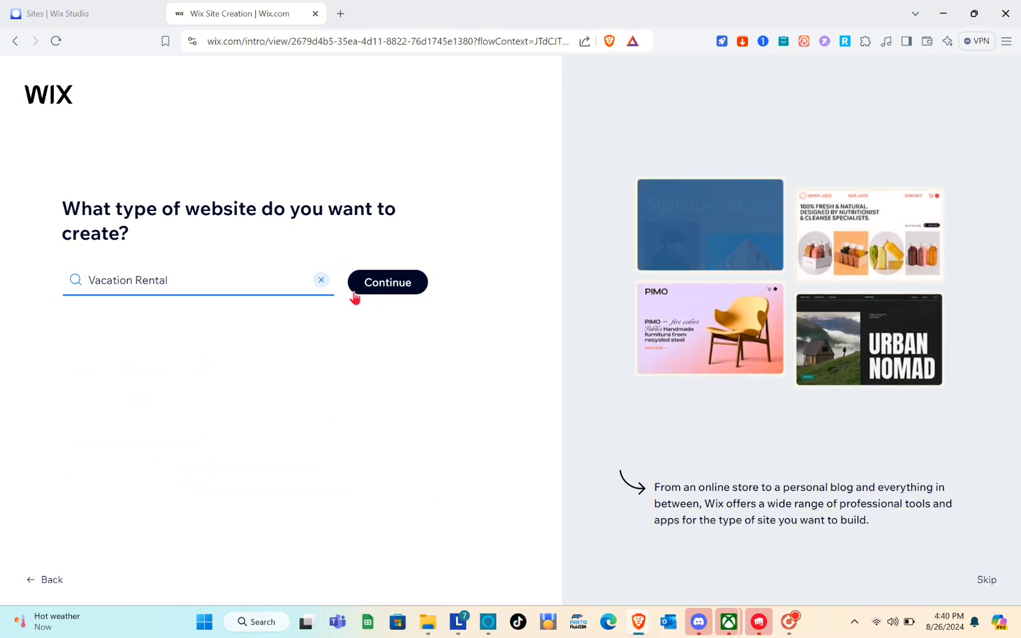
{"action": "left_click", "coordinate": [387, 283]}
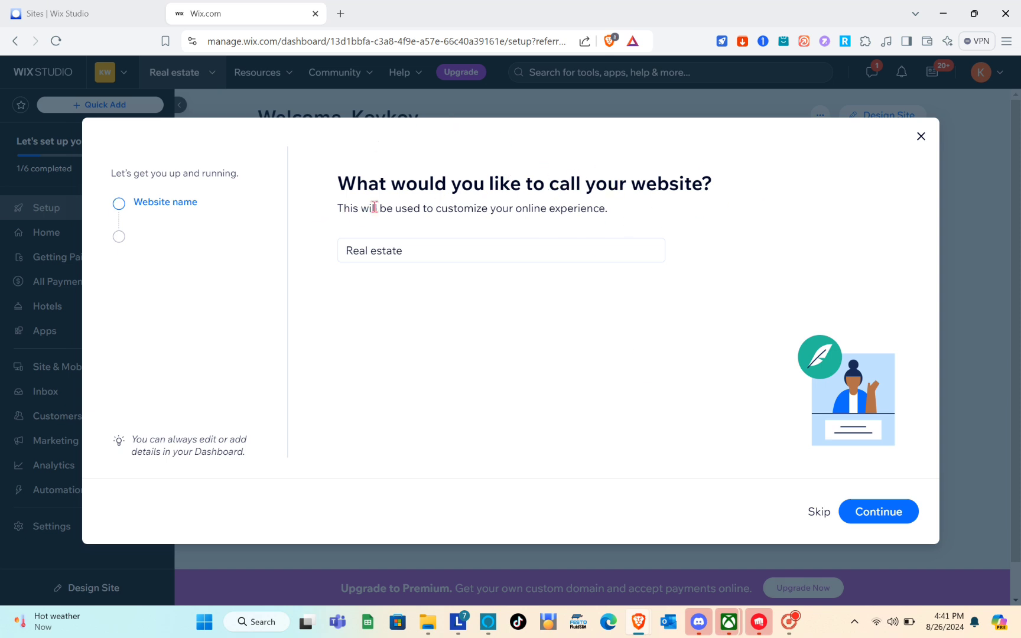
Replace the website name 'Real estate' with 'Vacation Rental' and continue
{"action": "left_click", "coordinate": [428, 247]}
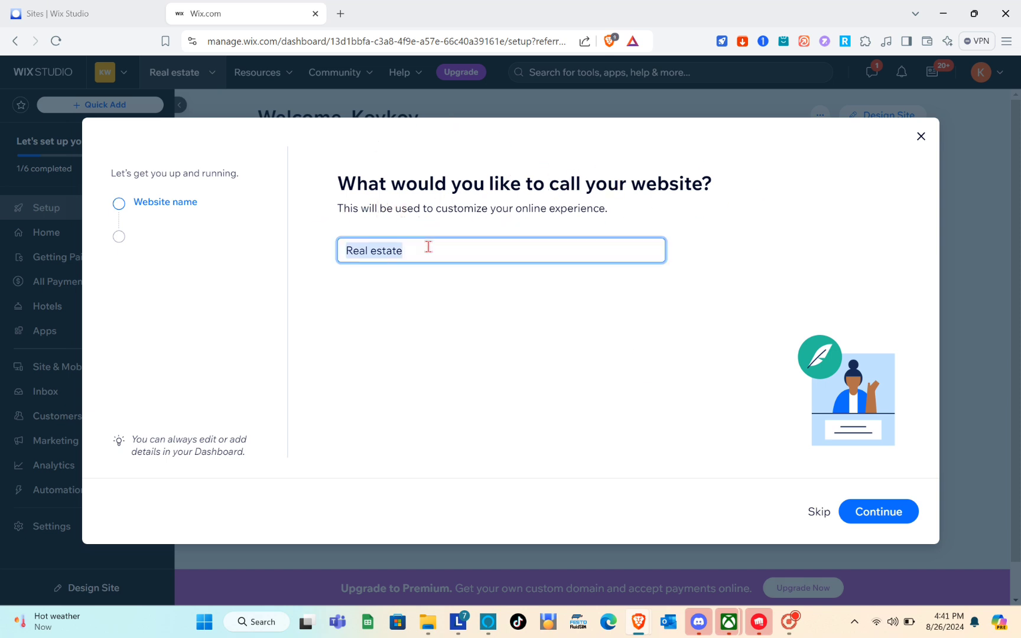
{"action": "type", "text": "Vacat"}
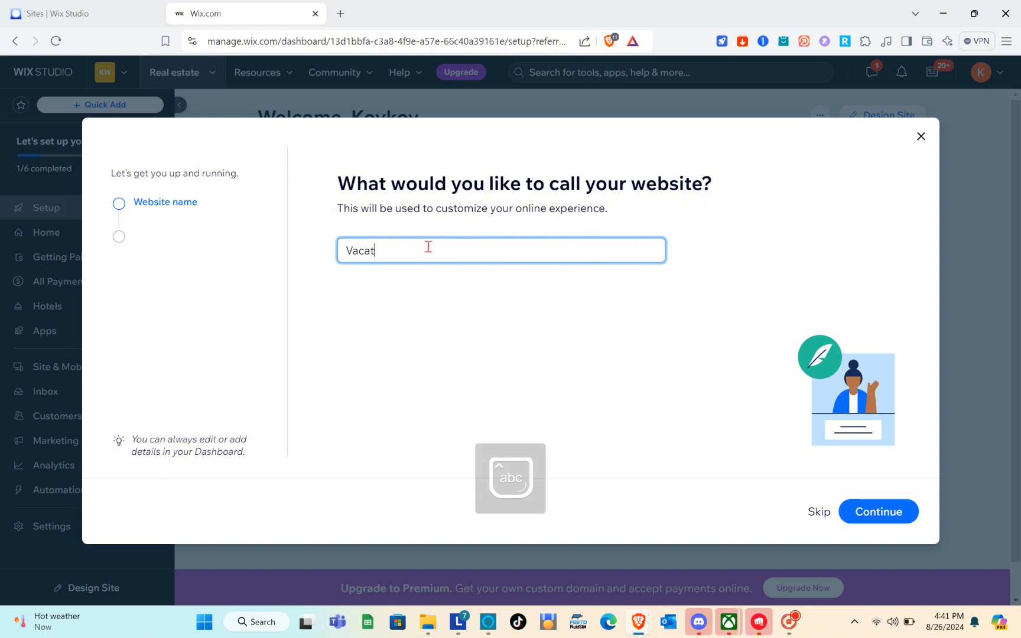
{"action": "type", "text": "ion Rental"}
{"action": "left_click", "coordinate": [860, 513]}
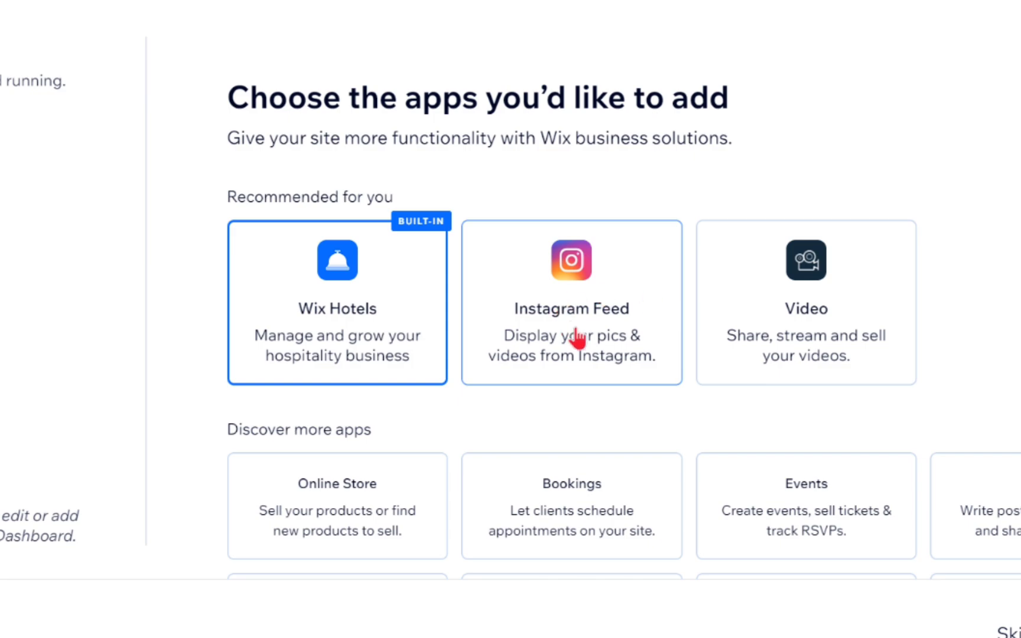
Add the Bookings app and finish the wizard at the 'You're all set!' screen
{"action": "scroll", "coordinate": [861, 347], "scroll_direction": "down", "scroll_amount": 2}
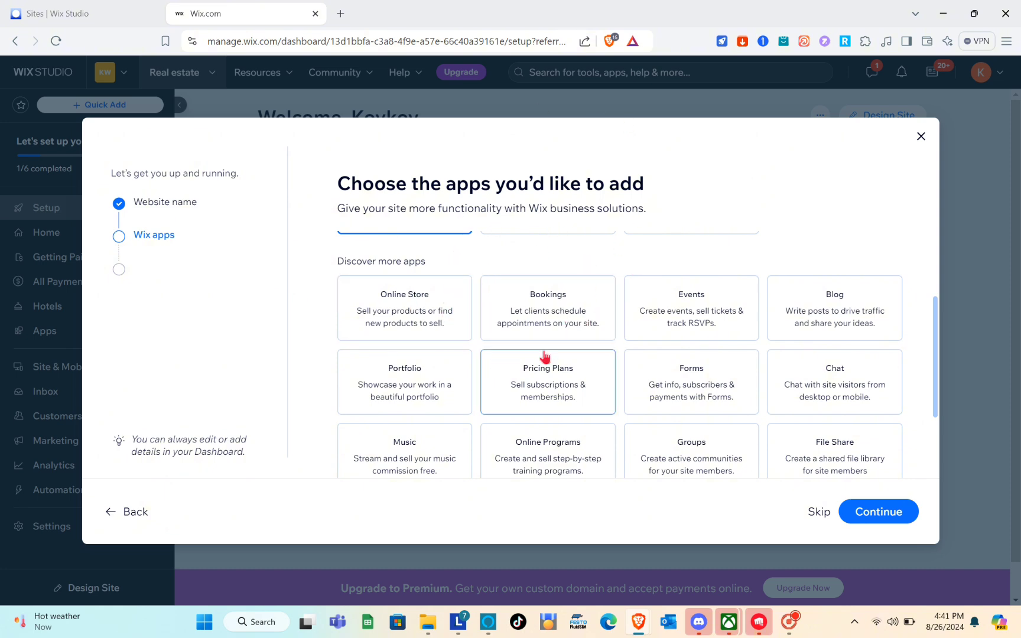
{"action": "left_click", "coordinate": [588, 321]}
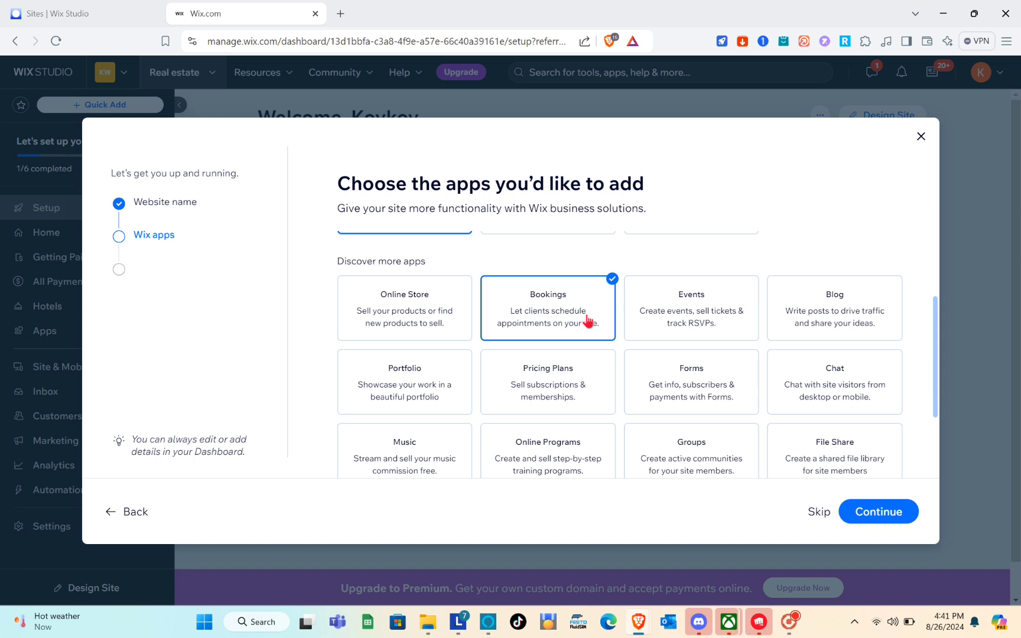
{"action": "scroll", "coordinate": [588, 321], "scroll_direction": "down", "scroll_amount": 2}
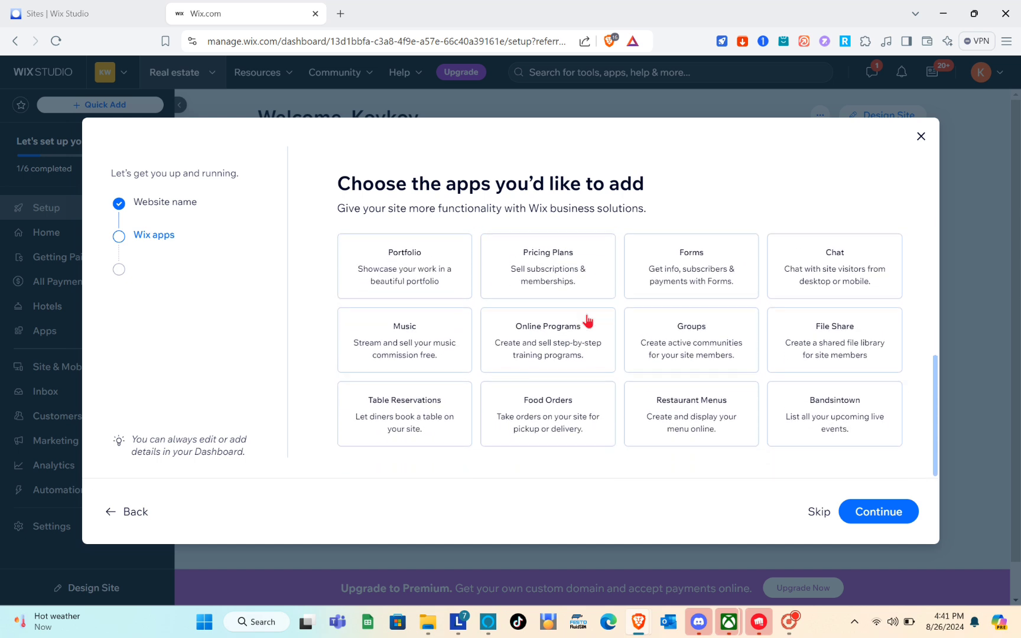
{"action": "left_click", "coordinate": [852, 516]}
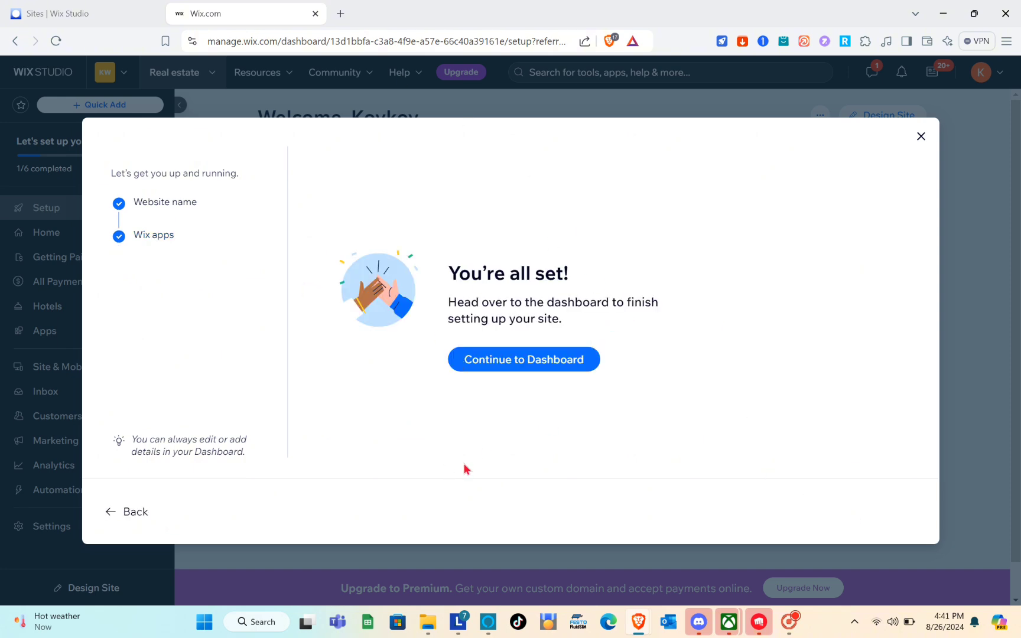
{"action": "left_click", "coordinate": [511, 361]}
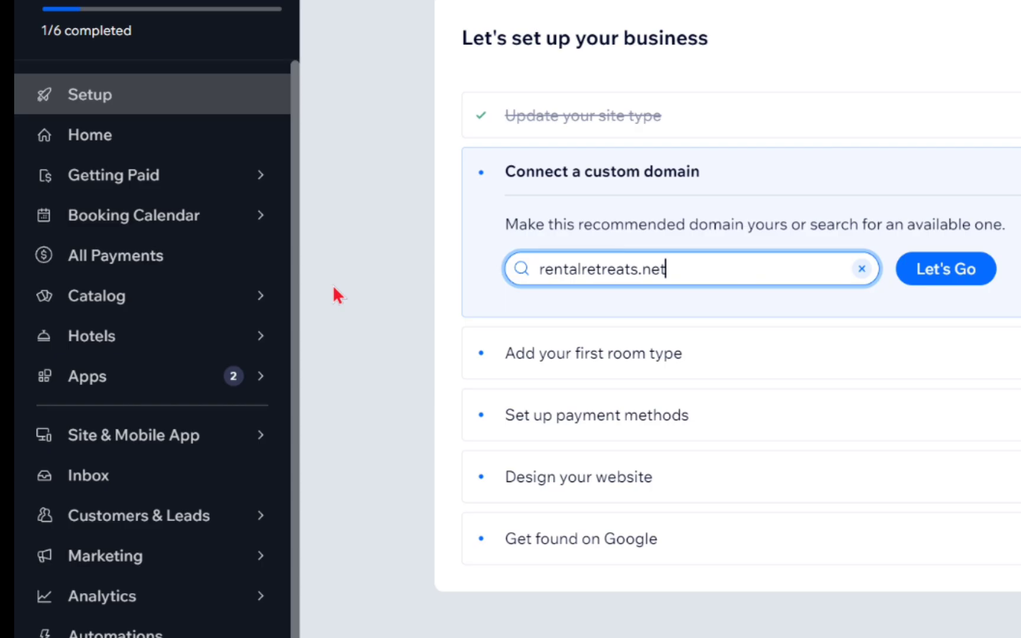
Go to the Vacation Rental dashboard and wait for its 1/6 setup checklist to load
{"action": "mouse_move", "coordinate": [187, 330]}
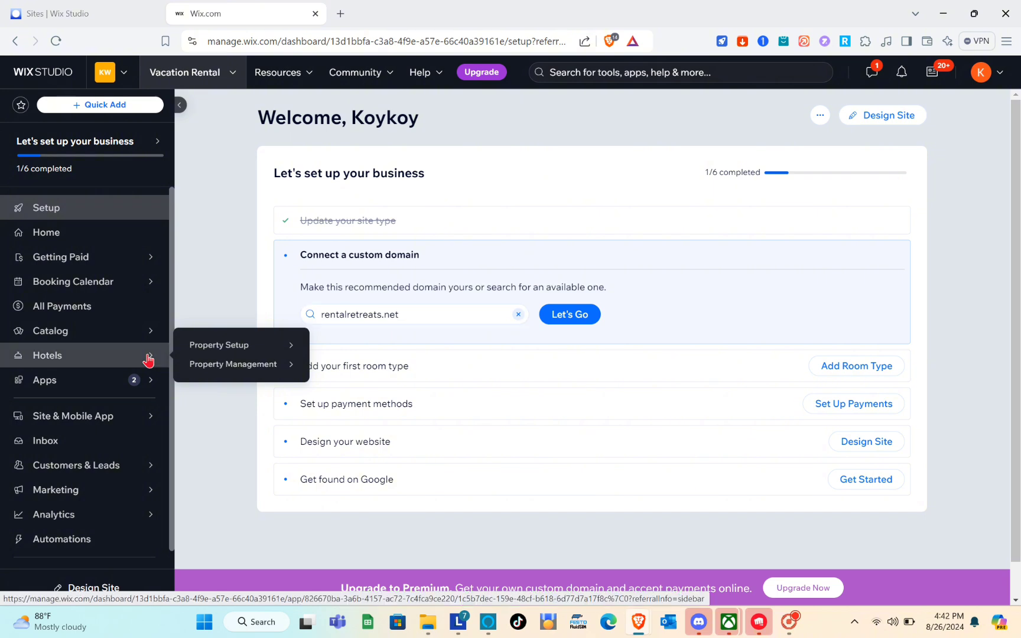
Open the Hotels Property Setup overview and start the Wix Hotels setup
{"action": "left_click", "coordinate": [148, 358]}
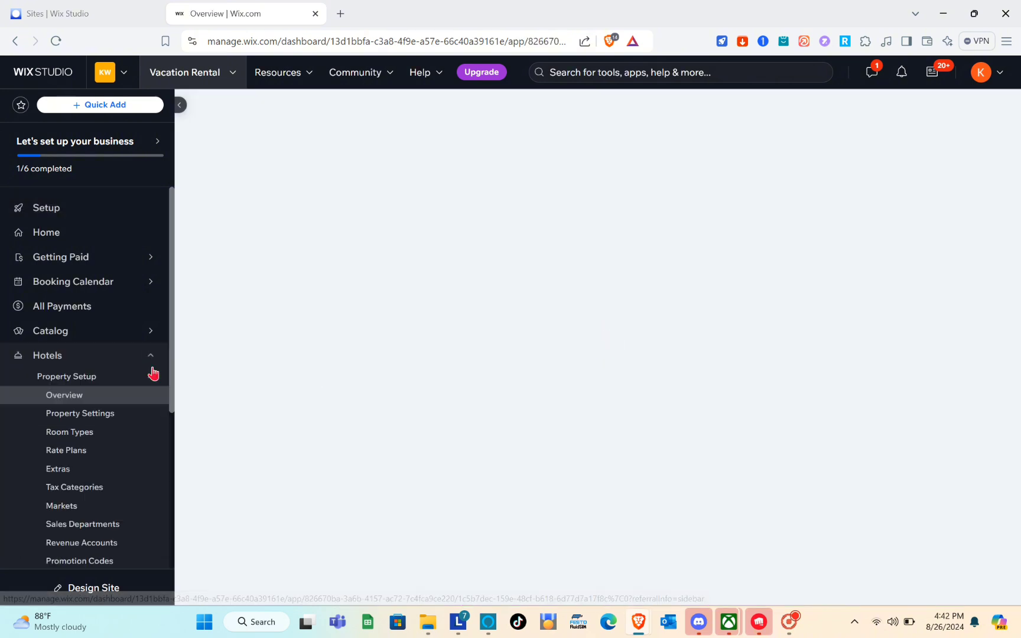
{"action": "scroll", "coordinate": [103, 417], "scroll_direction": "down", "scroll_amount": 2}
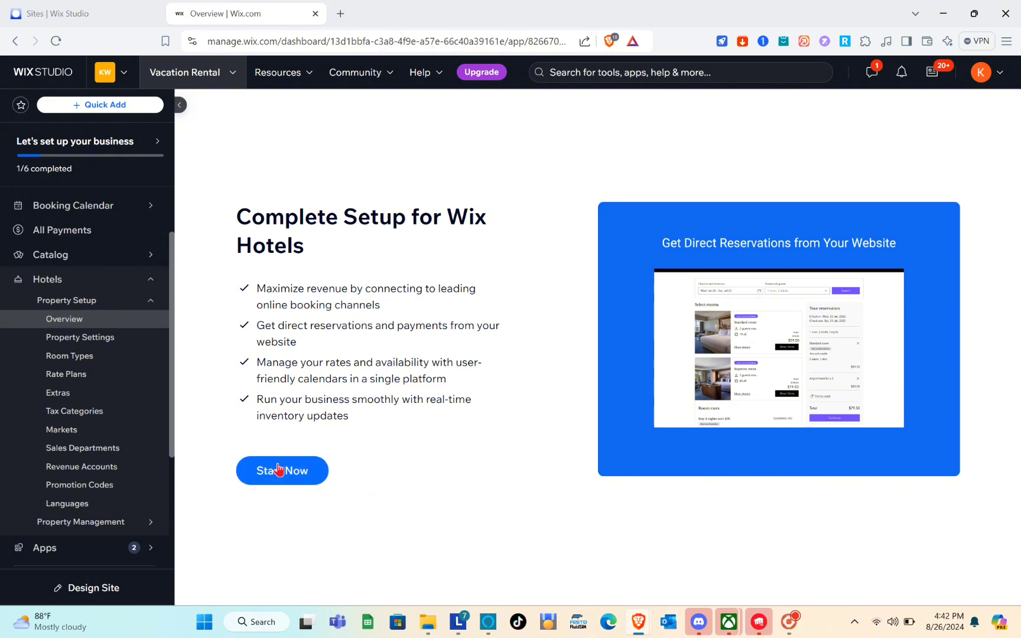
{"action": "left_click", "coordinate": [290, 484]}
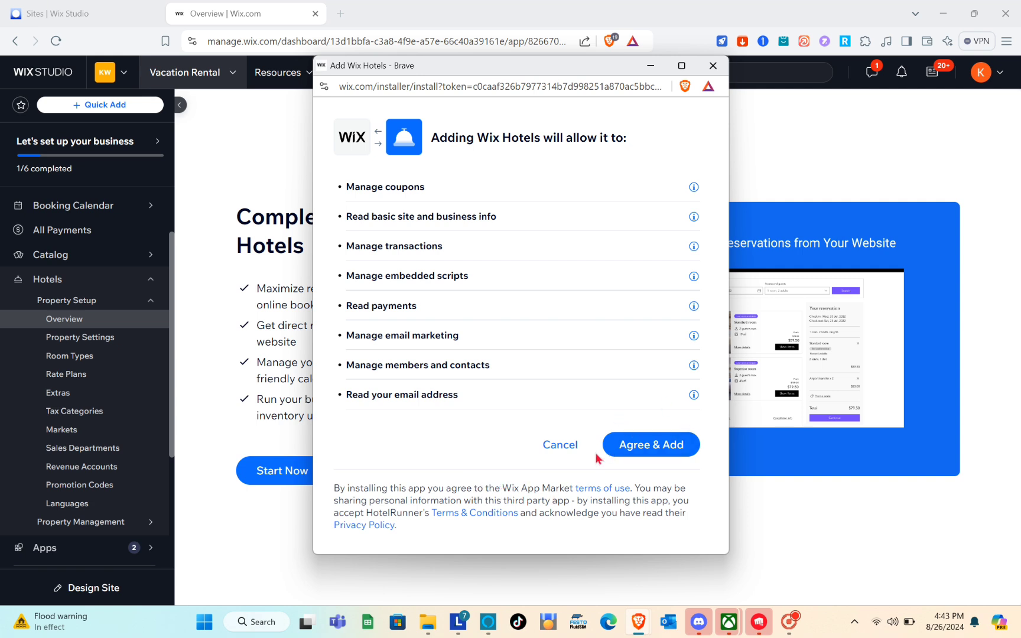
Approve adding Wix Hotels and save the property with Guesthouse as its type
{"action": "left_click", "coordinate": [671, 449]}
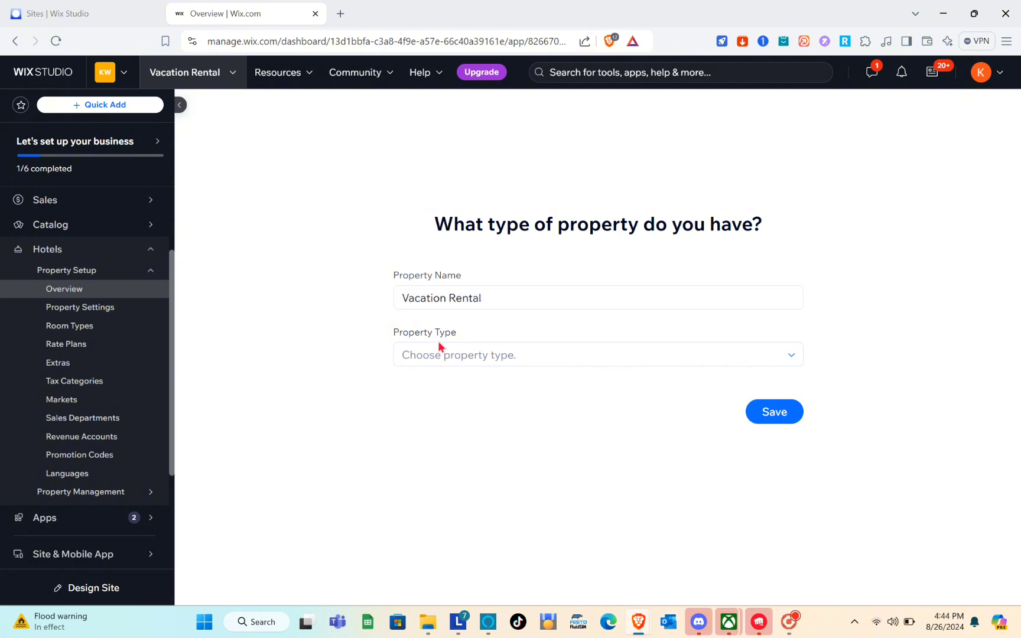
{"action": "left_click", "coordinate": [430, 365]}
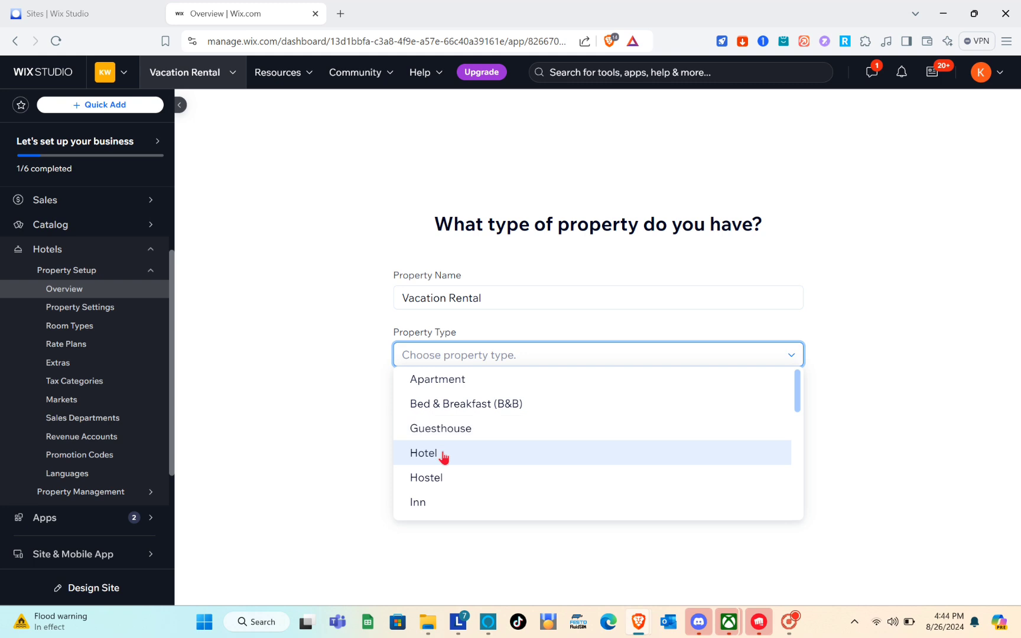
{"action": "scroll", "coordinate": [445, 509], "scroll_direction": "down", "scroll_amount": 3}
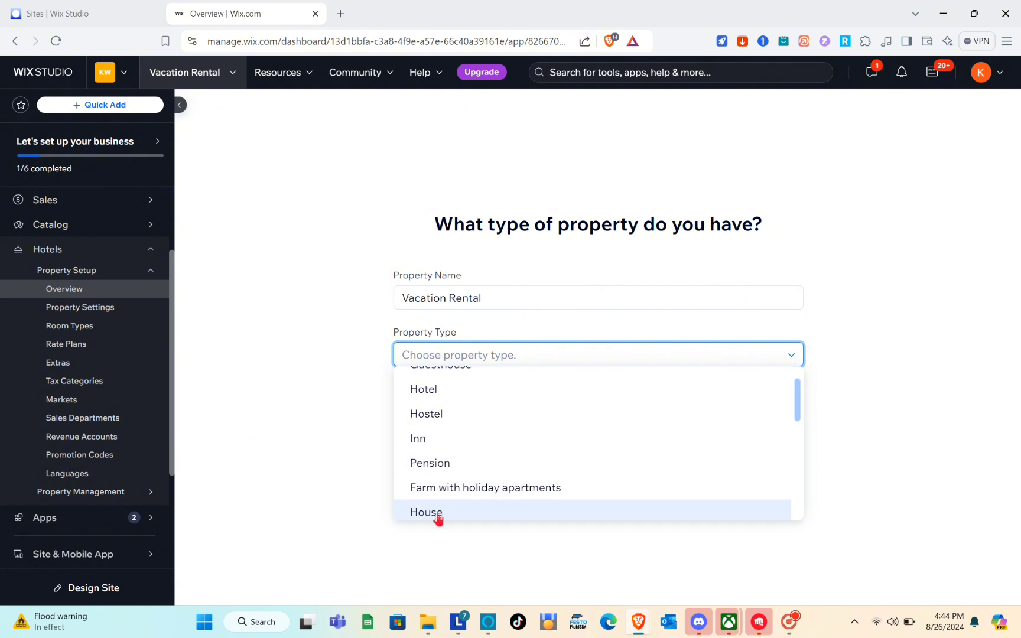
{"action": "scroll", "coordinate": [439, 516], "scroll_direction": "up", "scroll_amount": 1}
{"action": "scroll", "coordinate": [439, 522], "scroll_direction": "up", "scroll_amount": 2}
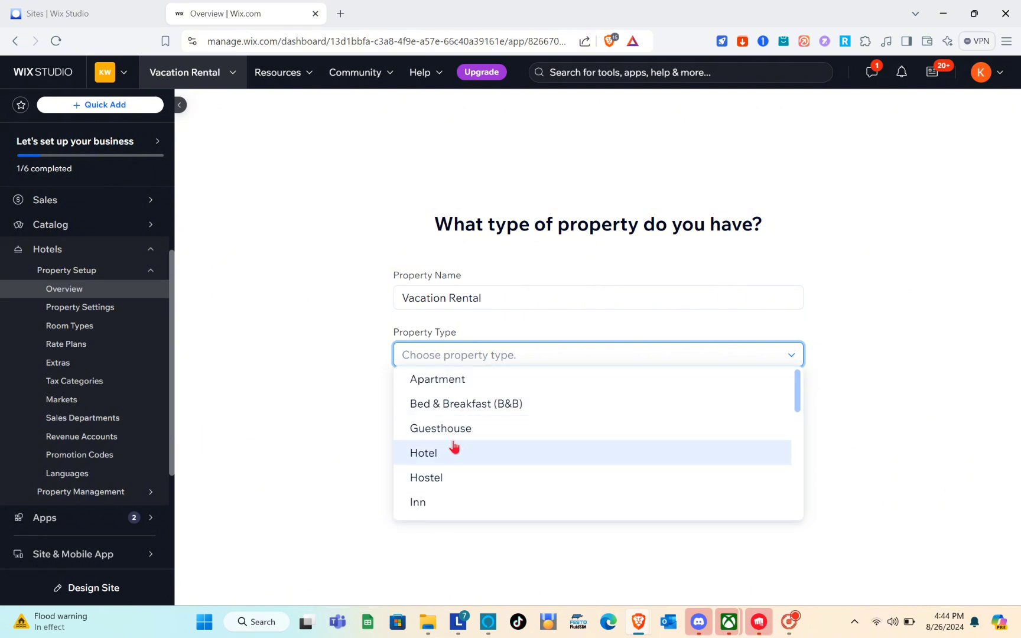
{"action": "left_click", "coordinate": [456, 436]}
{"action": "left_click", "coordinate": [795, 418]}
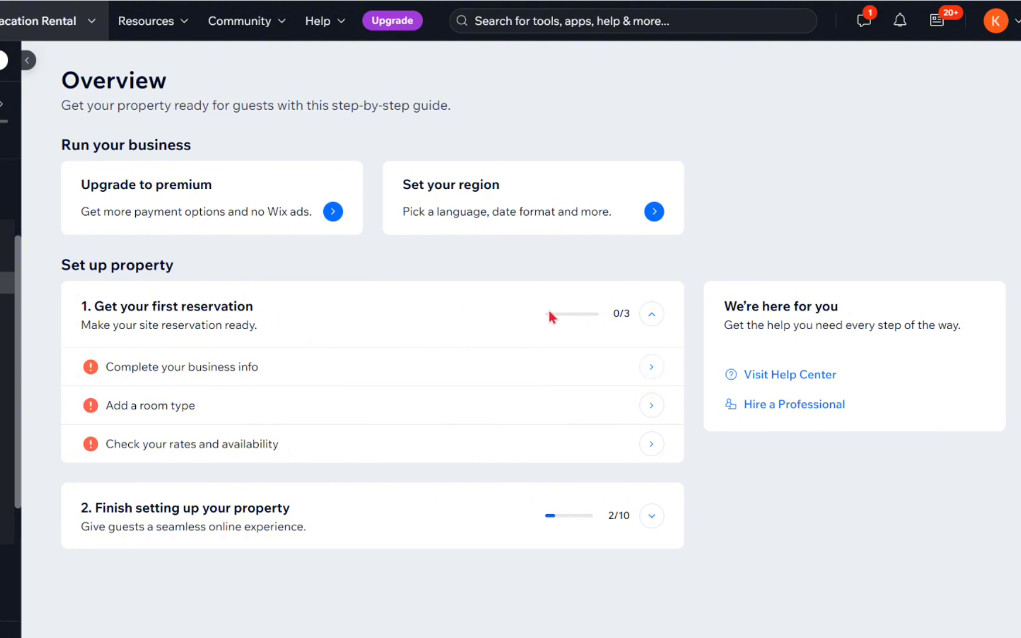
Open Business Info settings through Let's Go beside Complete your business info
{"action": "mouse_move", "coordinate": [247, 352]}
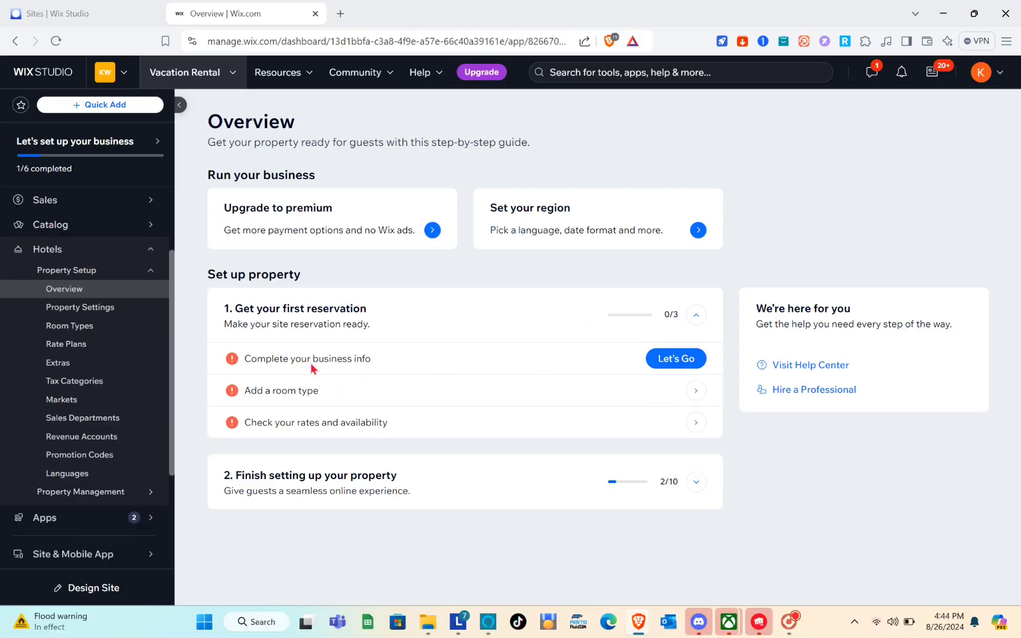
{"action": "left_click", "coordinate": [694, 359]}
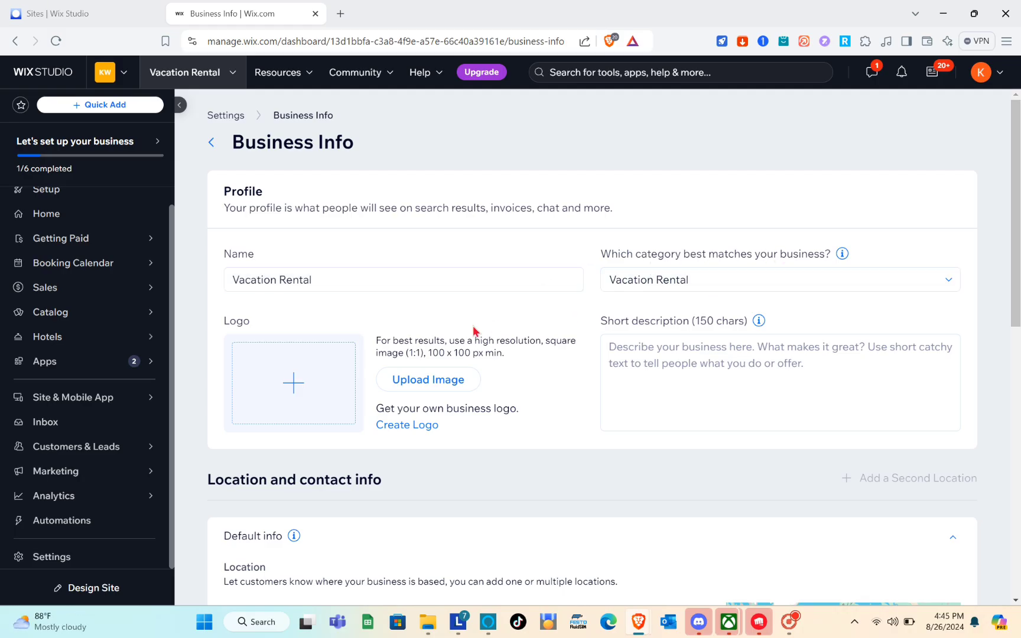
Open the Choose a logo media window from Upload Image under Logo
{"action": "scroll", "coordinate": [449, 331], "scroll_direction": "down", "scroll_amount": 1}
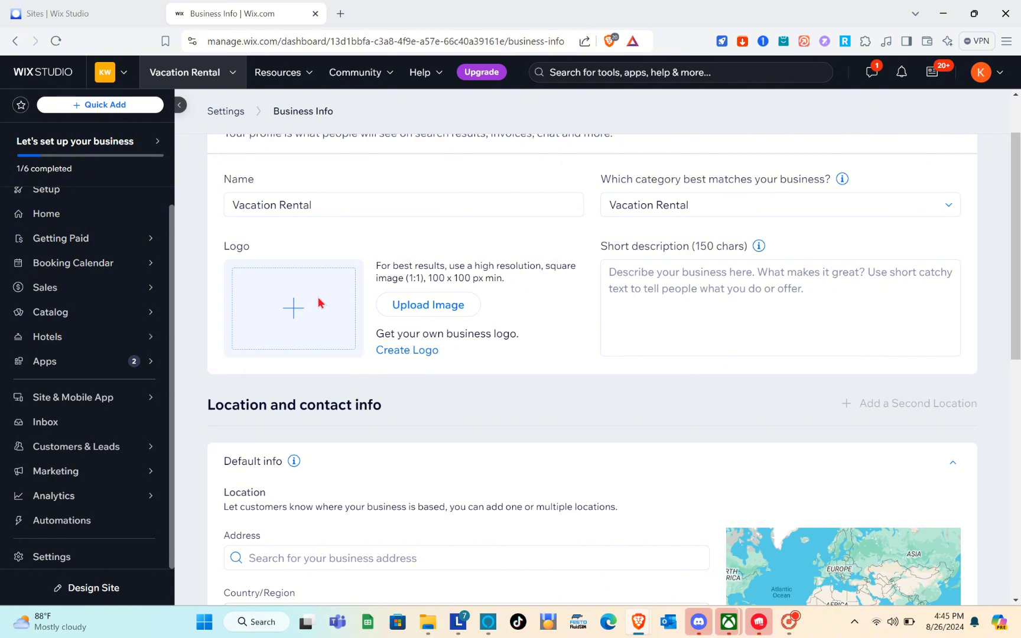
{"action": "left_click", "coordinate": [416, 306]}
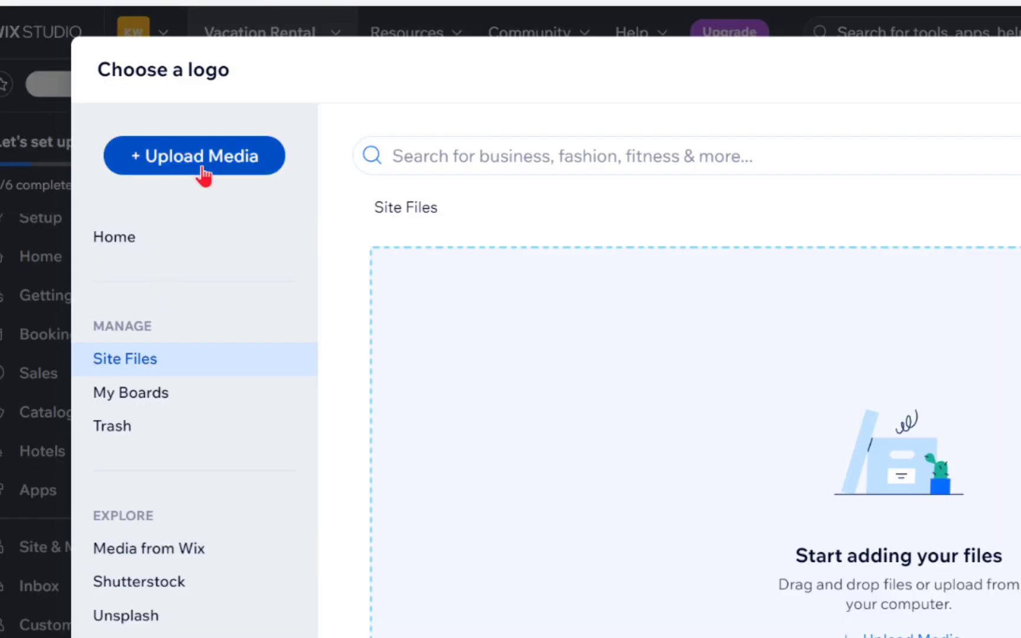
Upload pexels-pixabay-259588.jpg from the computer and choose it as the business logo
{"action": "left_click", "coordinate": [151, 160]}
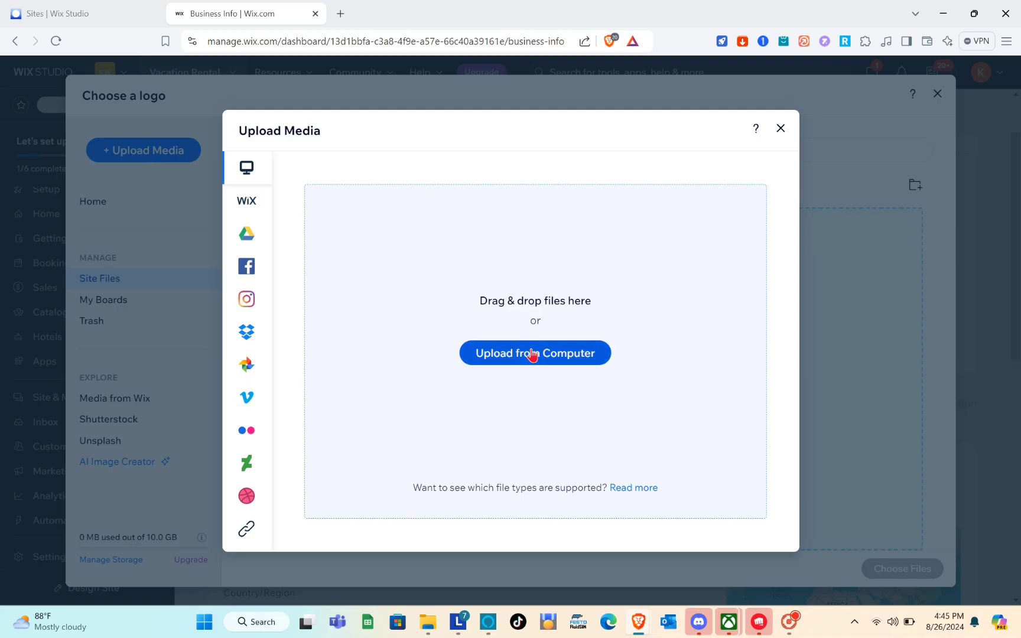
{"action": "left_click", "coordinate": [533, 354]}
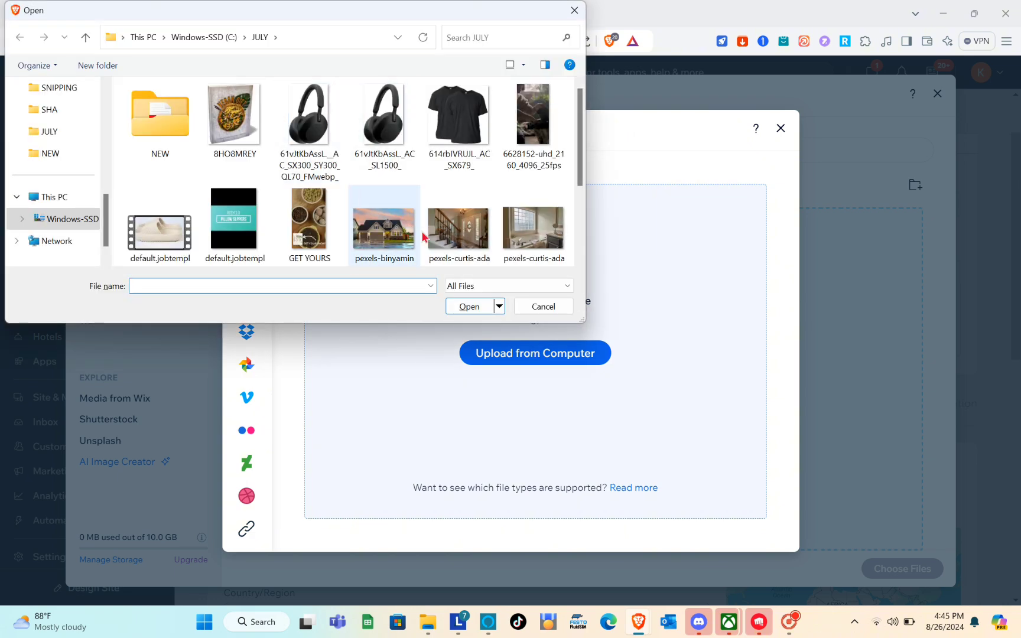
{"action": "scroll", "coordinate": [480, 237], "scroll_direction": "down", "scroll_amount": 2}
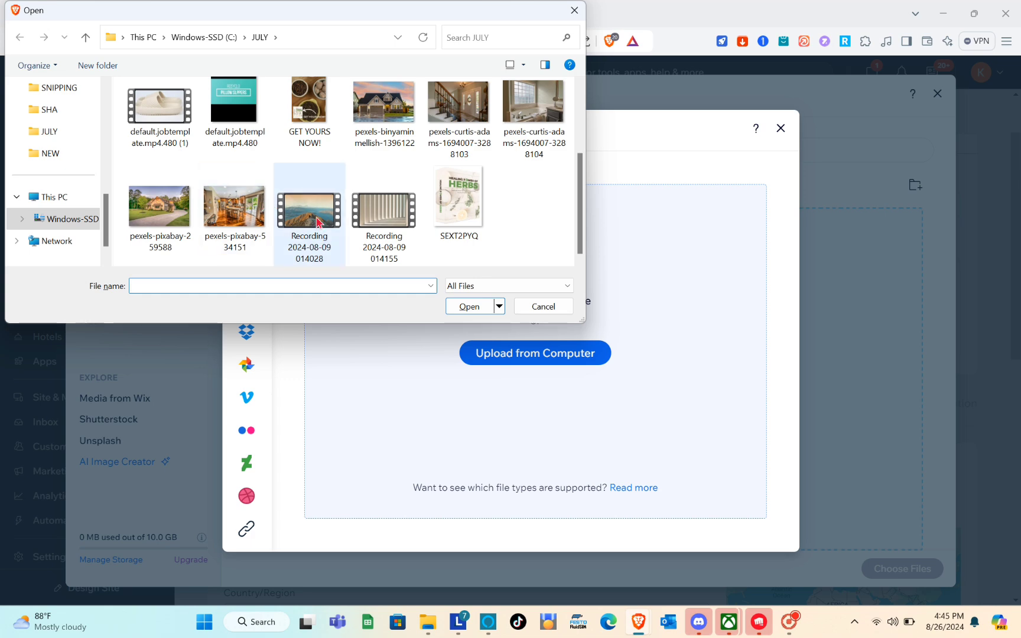
{"action": "left_click", "coordinate": [159, 211]}
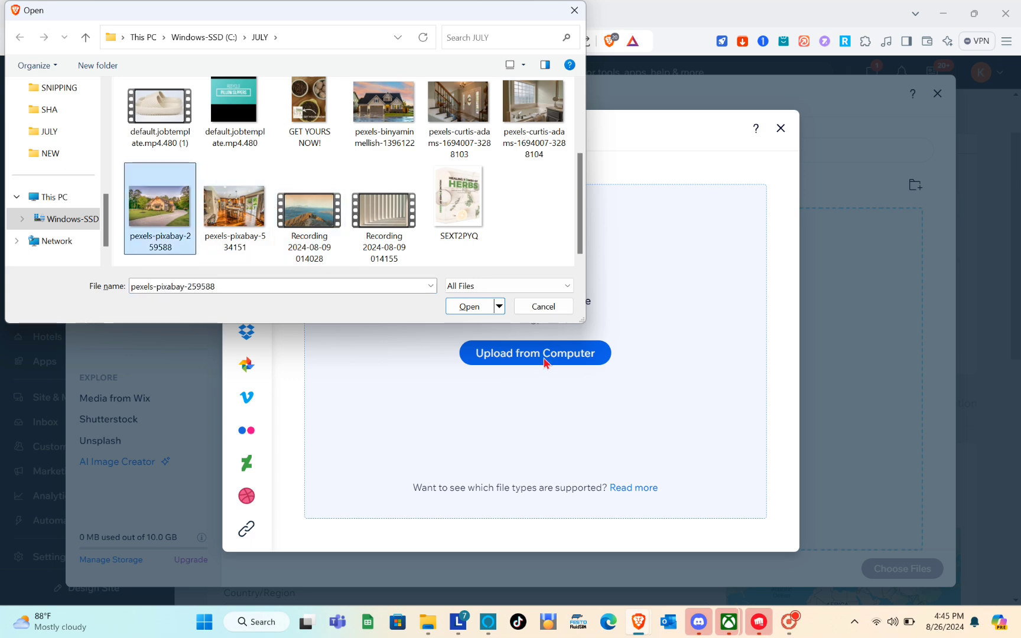
{"action": "left_click", "coordinate": [472, 308]}
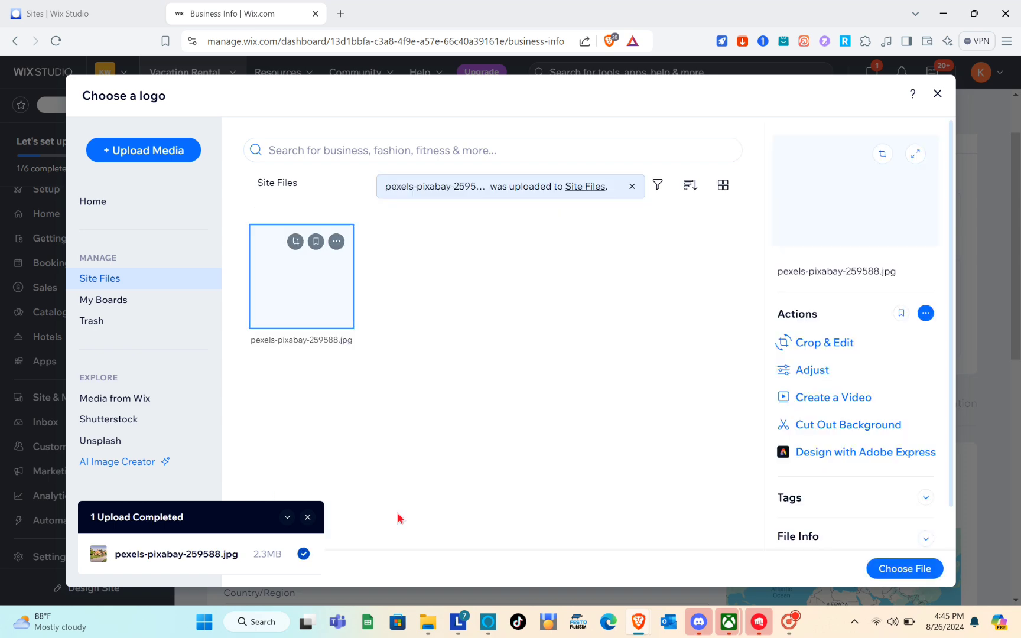
{"action": "left_click", "coordinate": [899, 569]}
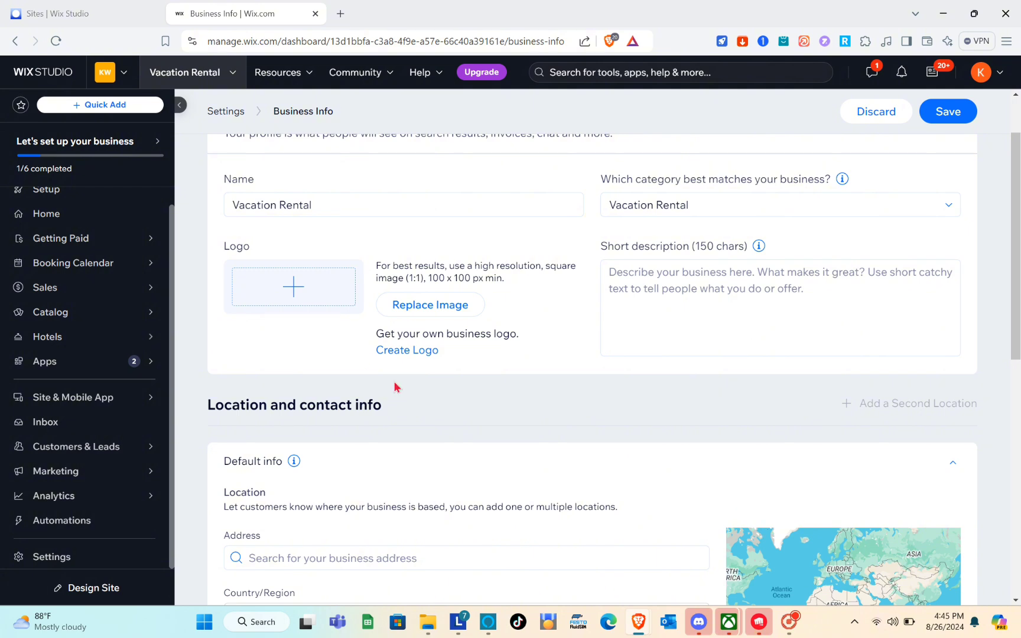
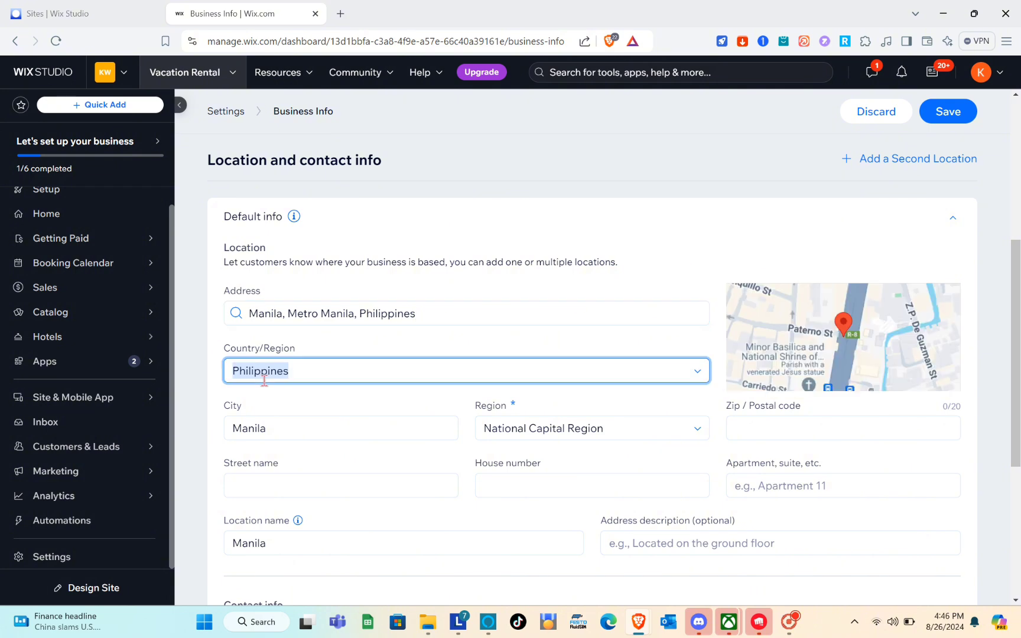
{"action": "left_click", "coordinate": [292, 429]}
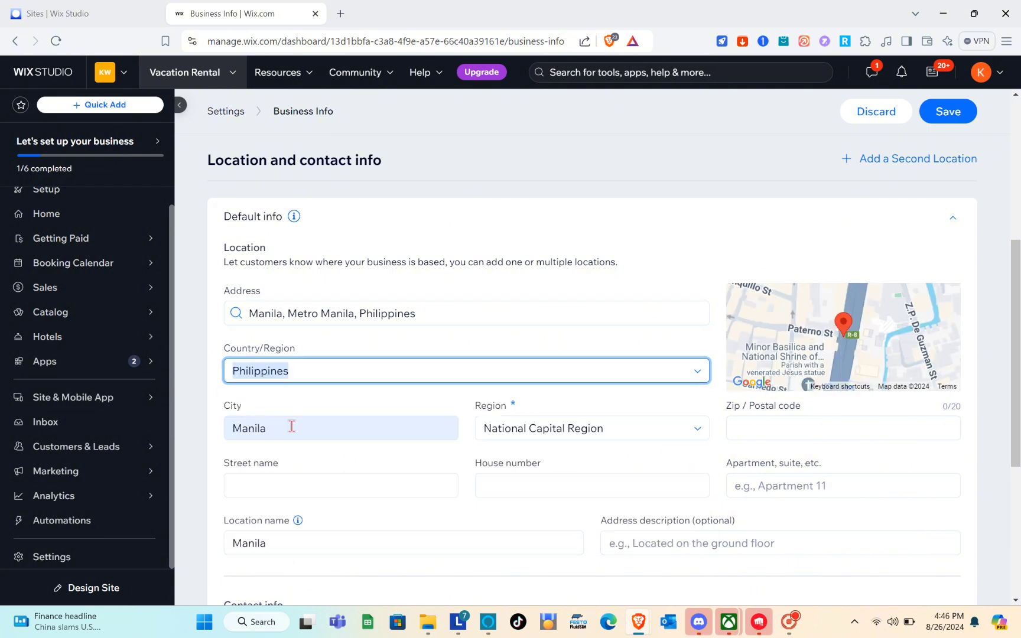
{"action": "scroll", "coordinate": [276, 429], "scroll_direction": "down", "scroll_amount": 1}
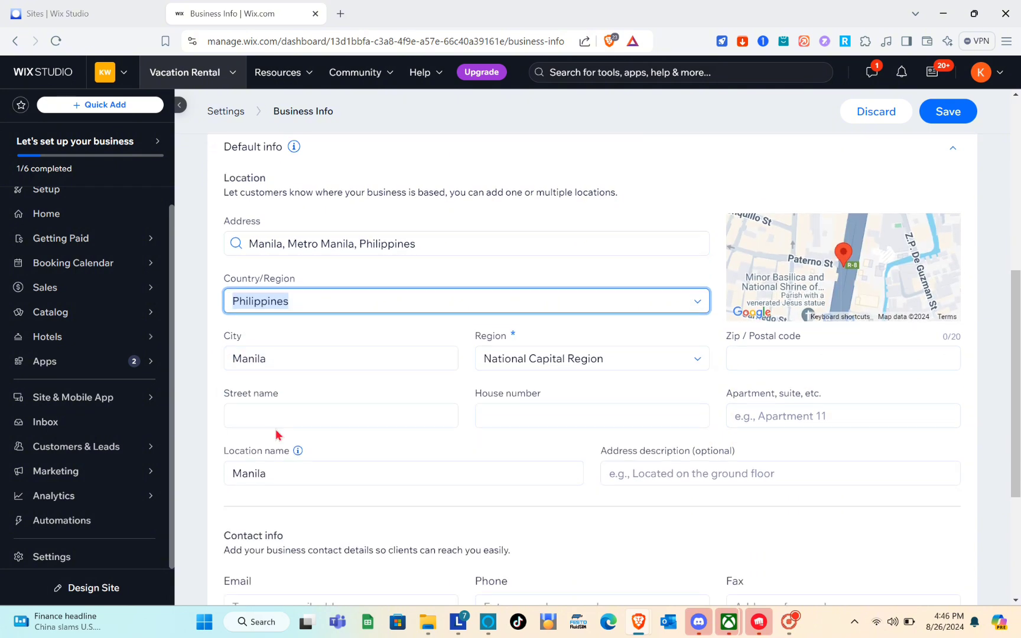
{"action": "left_click", "coordinate": [262, 407]}
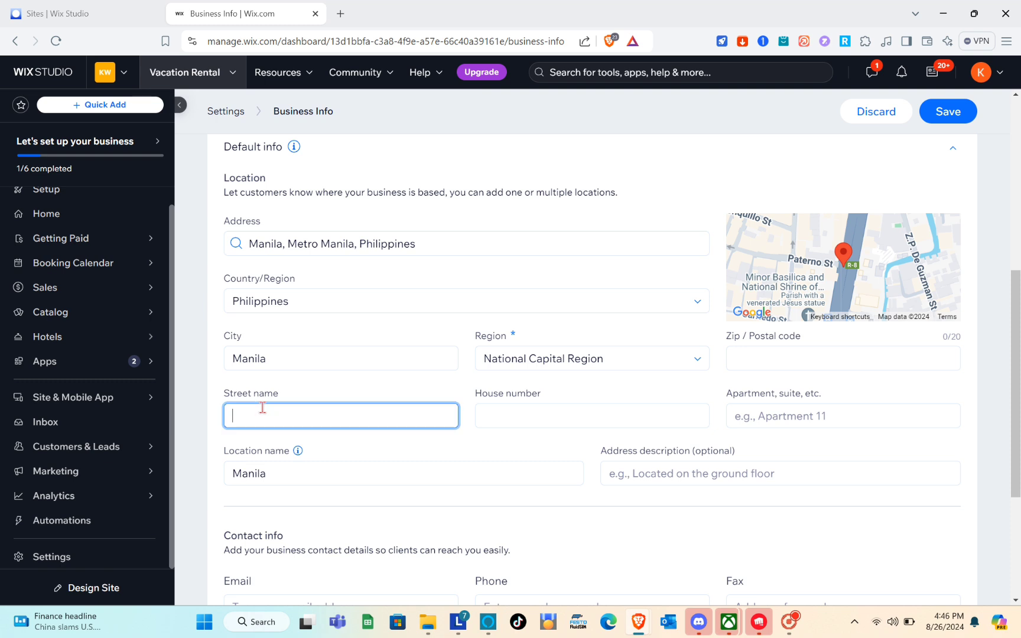
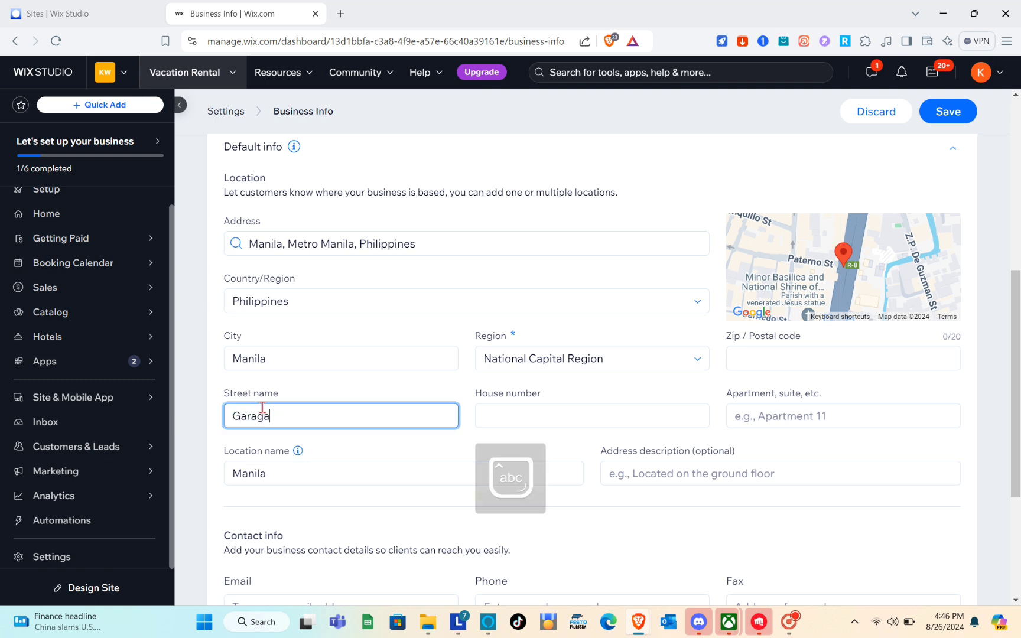
{"action": "left_click", "coordinate": [485, 409]}
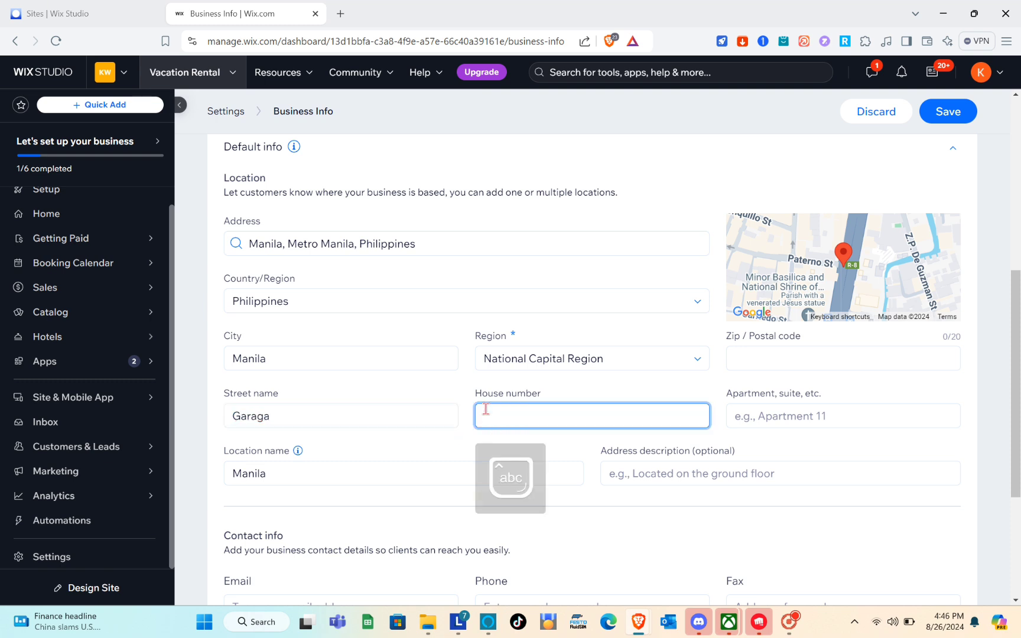
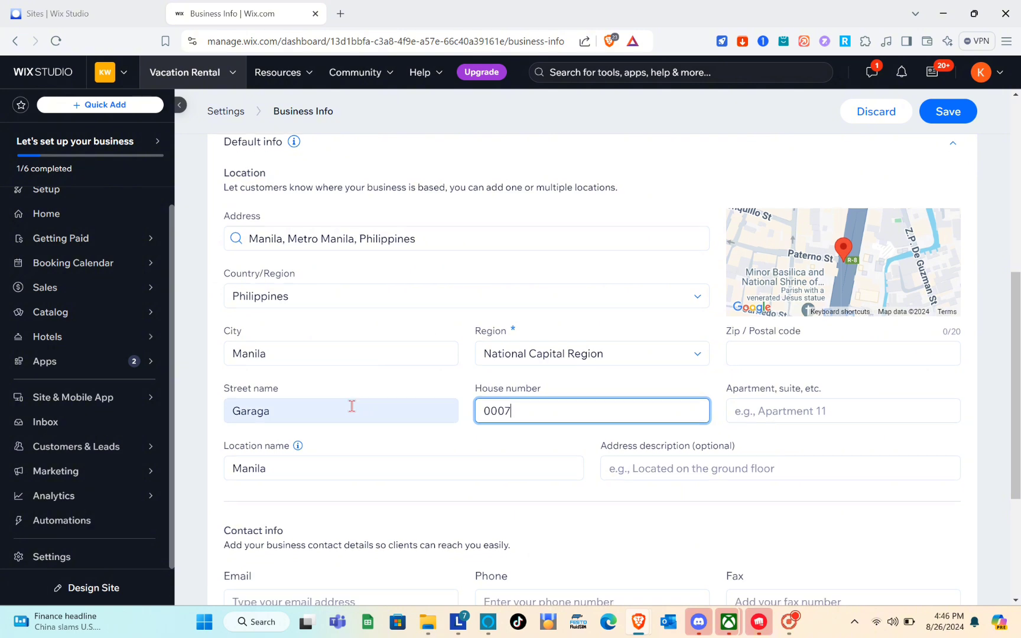
{"action": "scroll", "coordinate": [355, 406], "scroll_direction": "down", "scroll_amount": 1}
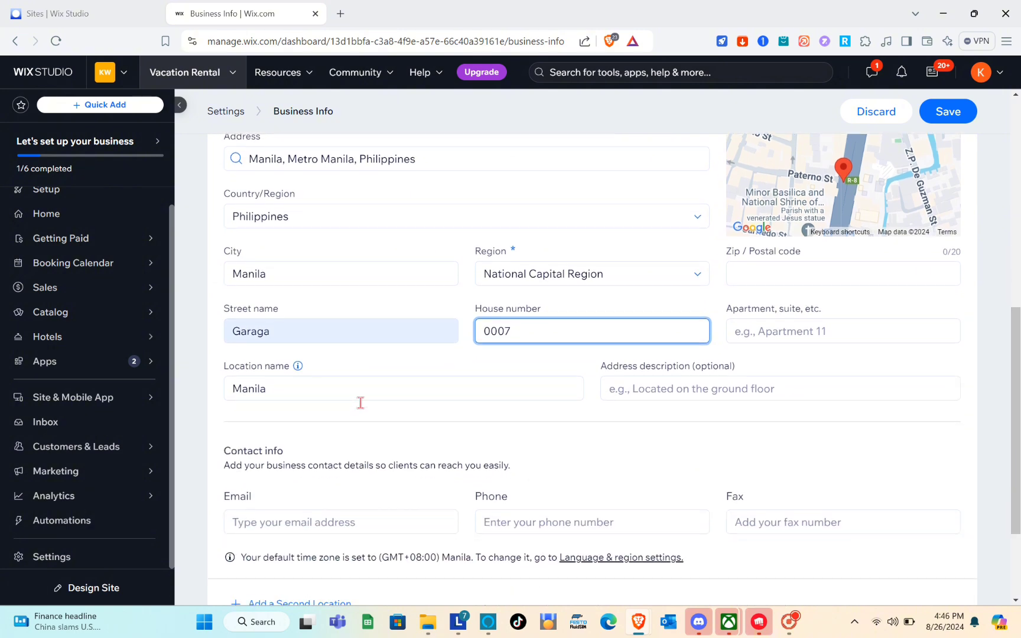
{"action": "left_click", "coordinate": [768, 339]}
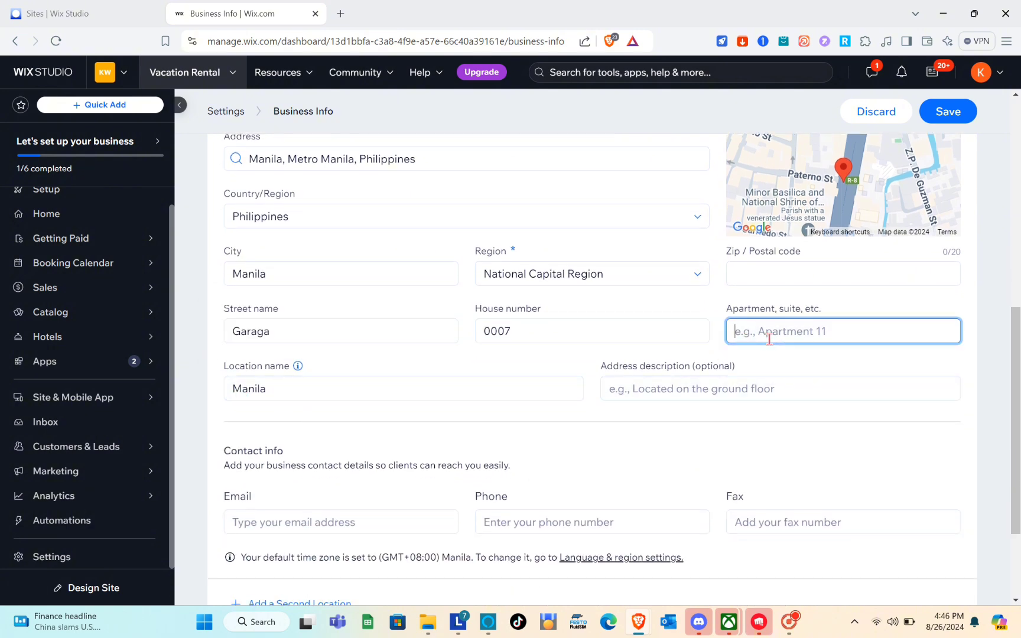
{"action": "type", "text": "05"}
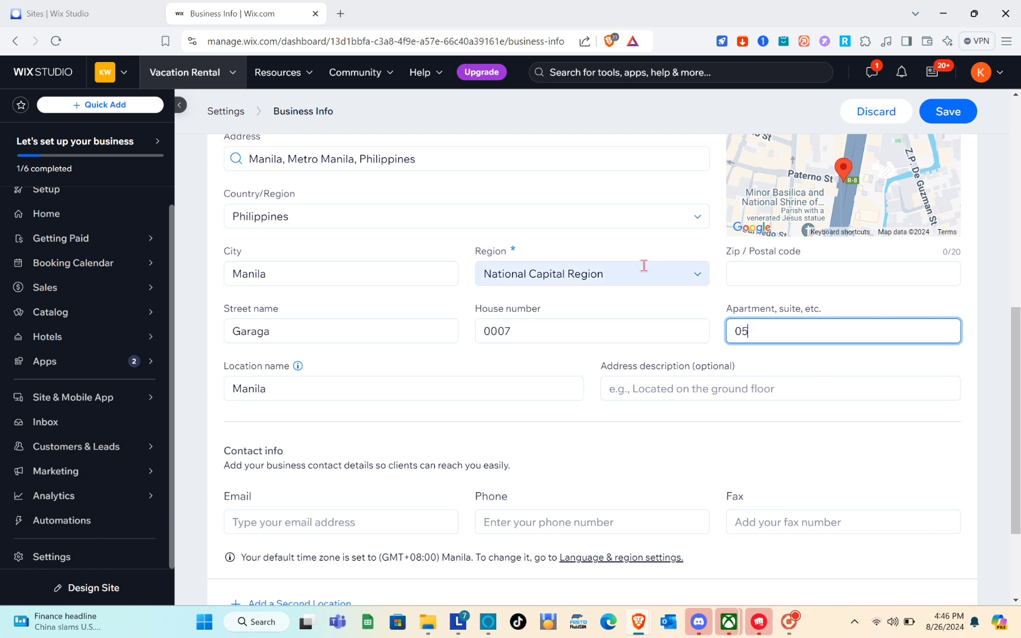
{"action": "left_click", "coordinate": [753, 278]}
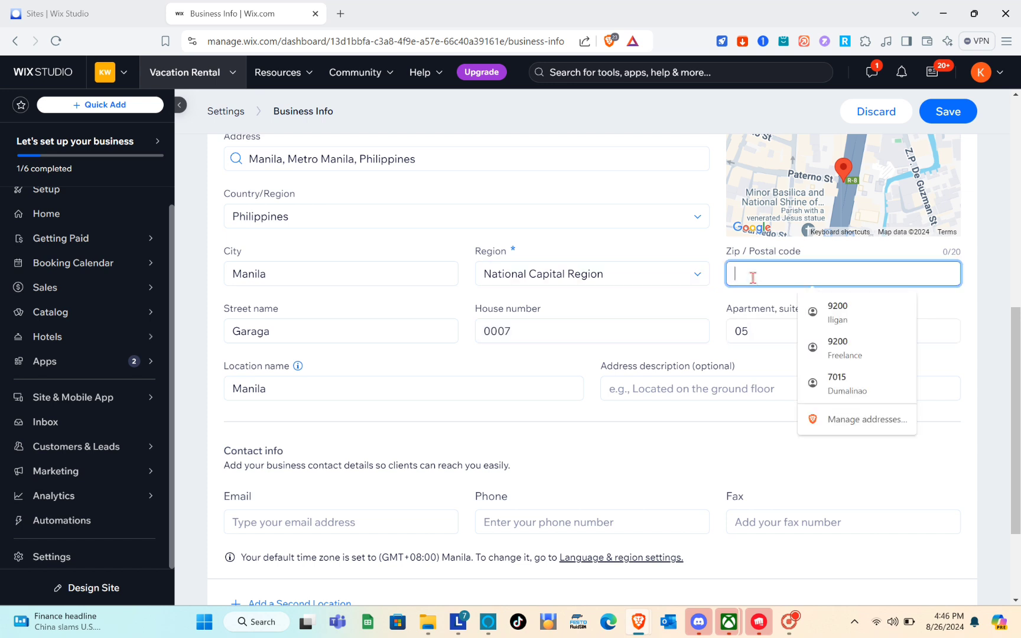
{"action": "left_click", "coordinate": [838, 321]}
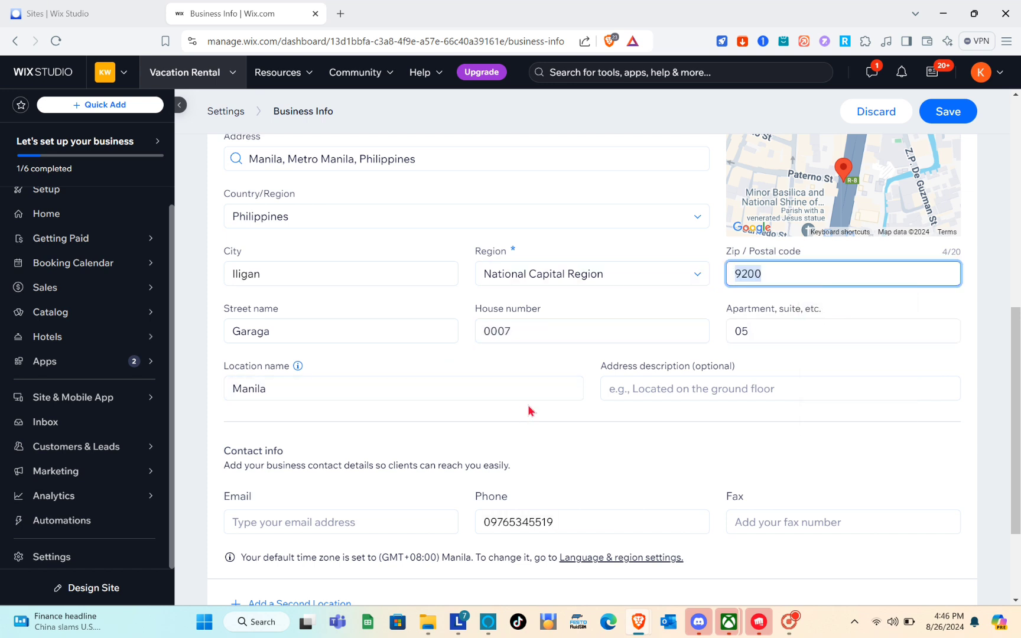
Fill in the business contact e-mail and save the Business Info
{"action": "scroll", "coordinate": [381, 431], "scroll_direction": "down", "scroll_amount": 1}
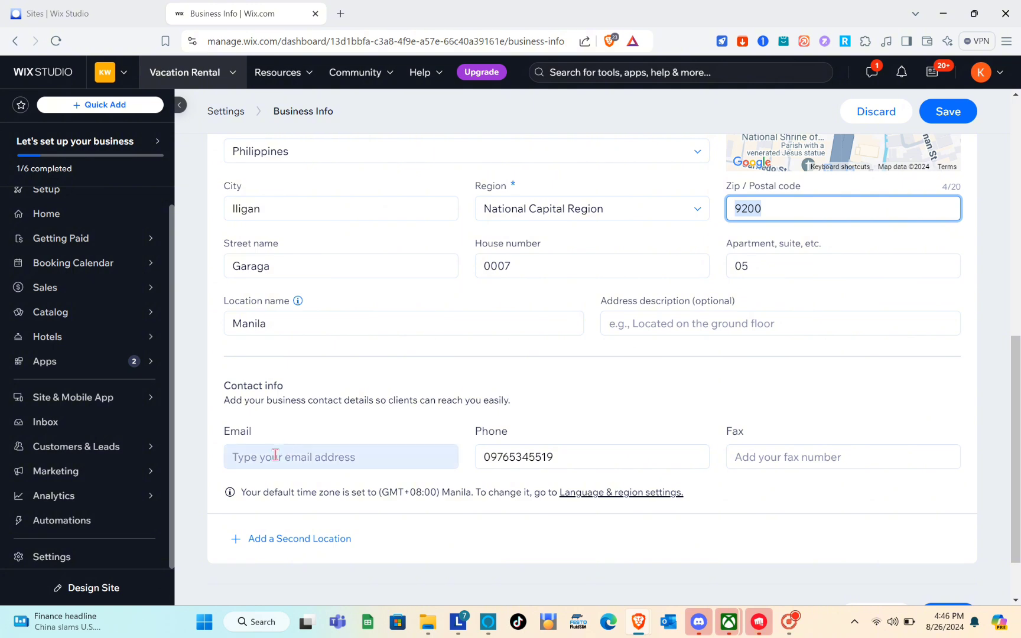
{"action": "left_click", "coordinate": [272, 458]}
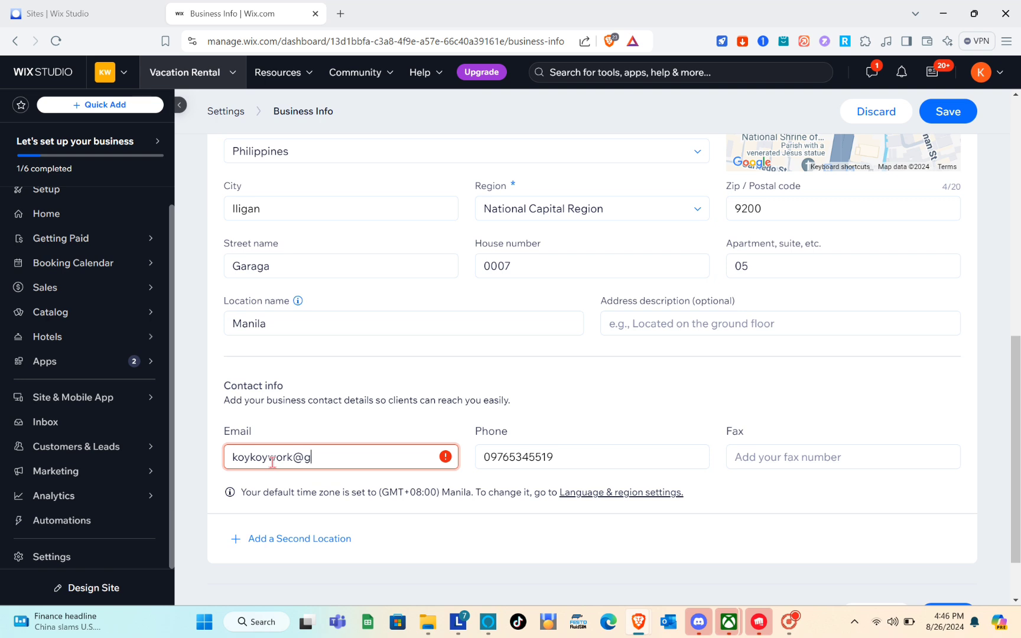
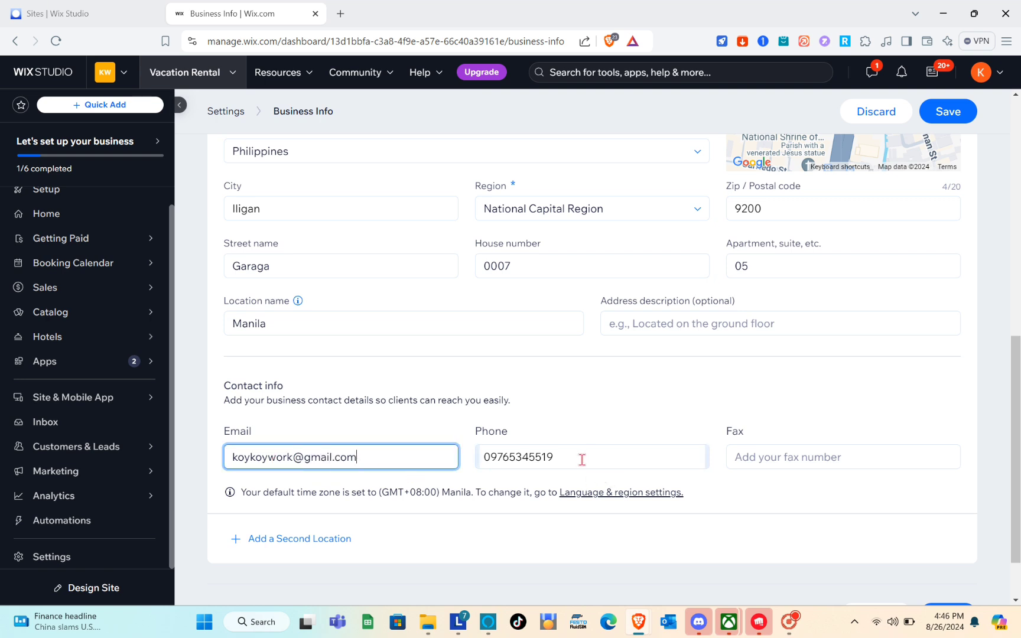
{"action": "scroll", "coordinate": [495, 435], "scroll_direction": "down", "scroll_amount": 1}
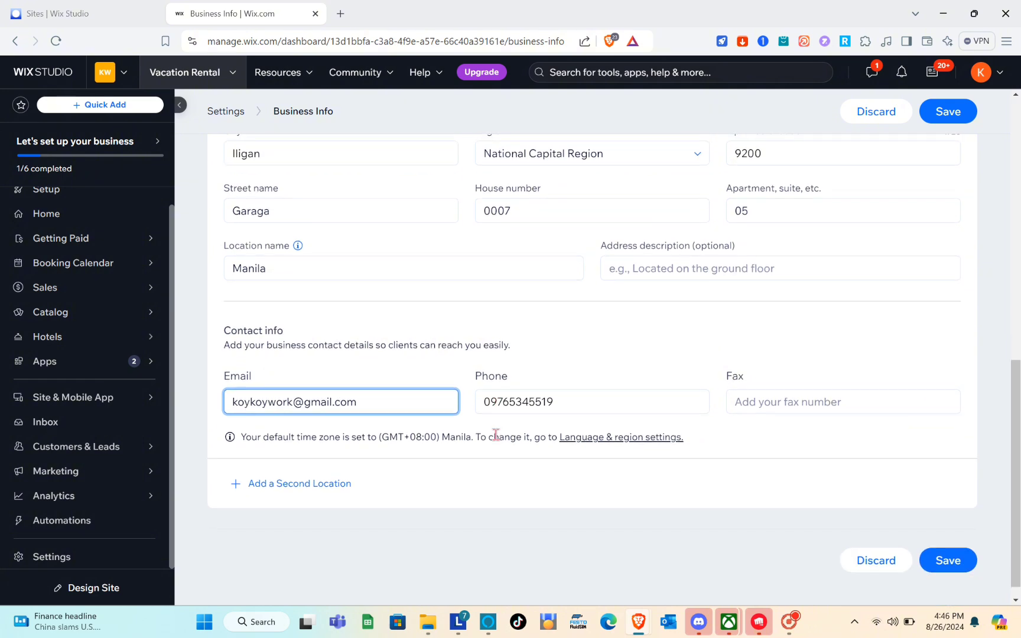
{"action": "left_click", "coordinate": [948, 543]}
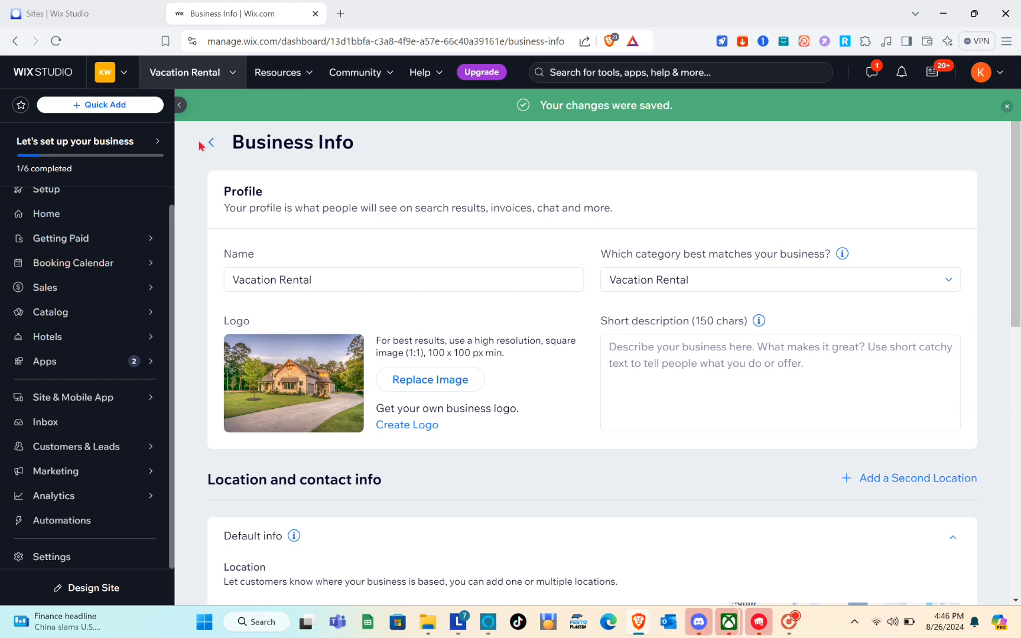
Open Accept payments from Settings and confirm Philippines as the business location
{"action": "left_click", "coordinate": [211, 142]}
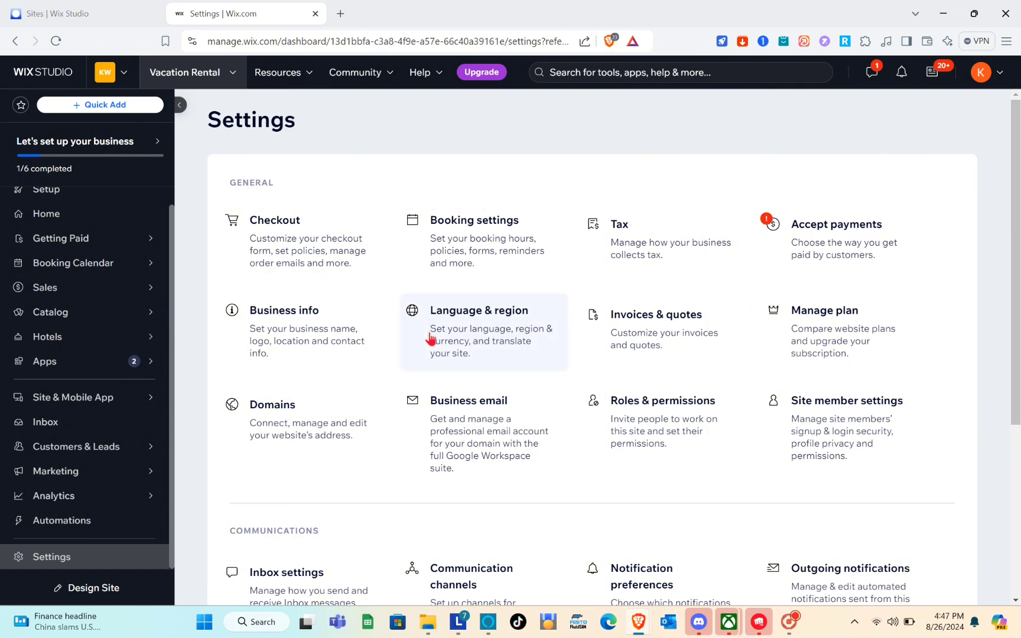
{"action": "scroll", "coordinate": [430, 338], "scroll_direction": "down", "scroll_amount": 3}
{"action": "scroll", "coordinate": [430, 338], "scroll_direction": "up", "scroll_amount": 3}
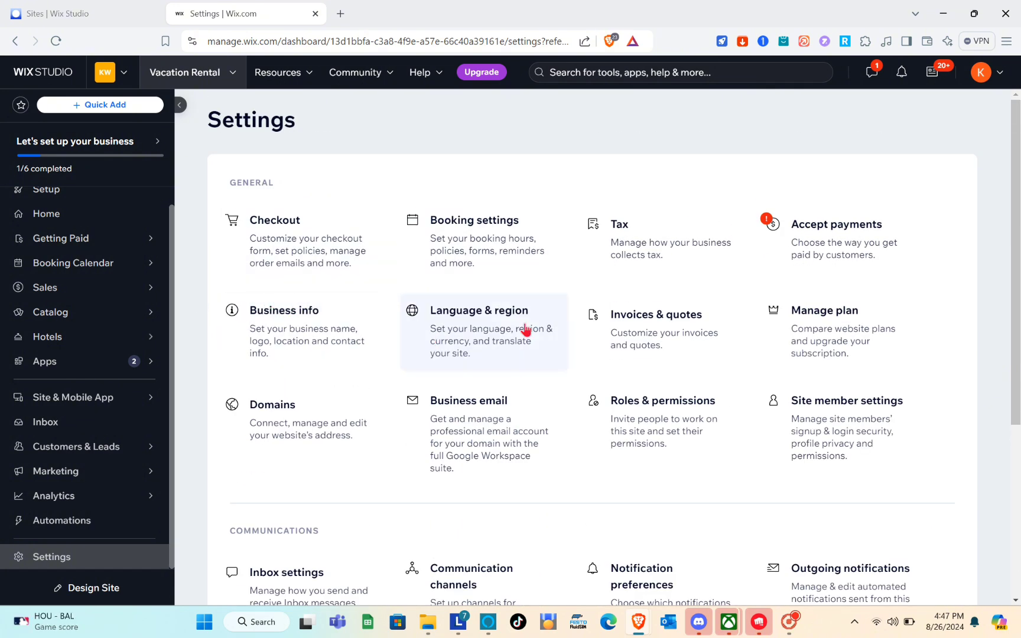
{"action": "left_click", "coordinate": [815, 248]}
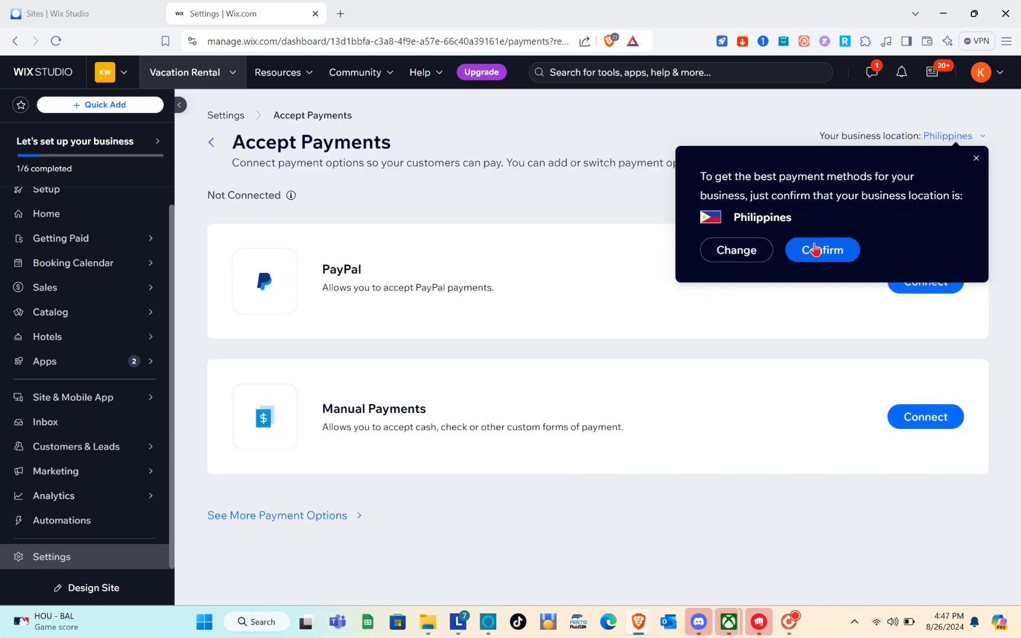
{"action": "left_click", "coordinate": [832, 281]}
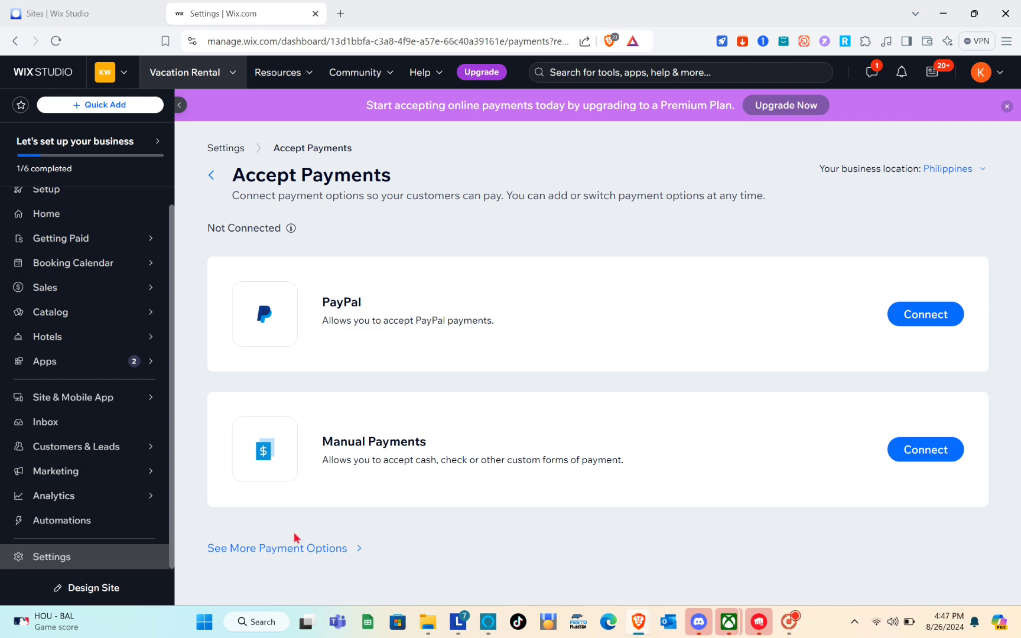
Browse the additional payment options, then bring up the business-country choice
{"action": "left_click", "coordinate": [283, 557]}
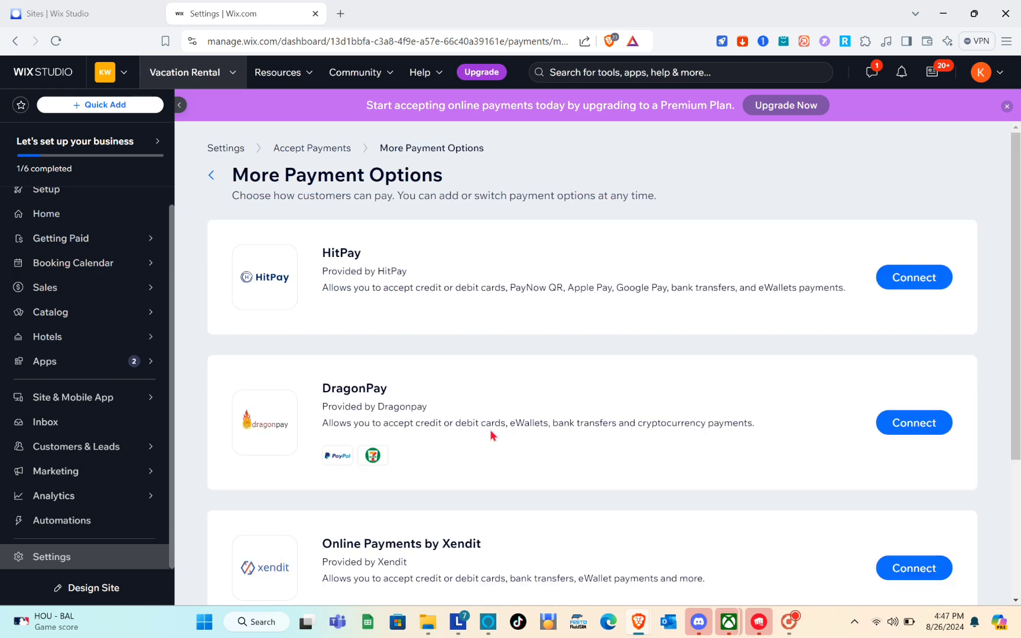
{"action": "scroll", "coordinate": [538, 450], "scroll_direction": "down", "scroll_amount": 3}
{"action": "scroll", "coordinate": [538, 451], "scroll_direction": "up", "scroll_amount": 3}
{"action": "left_click", "coordinate": [212, 175]}
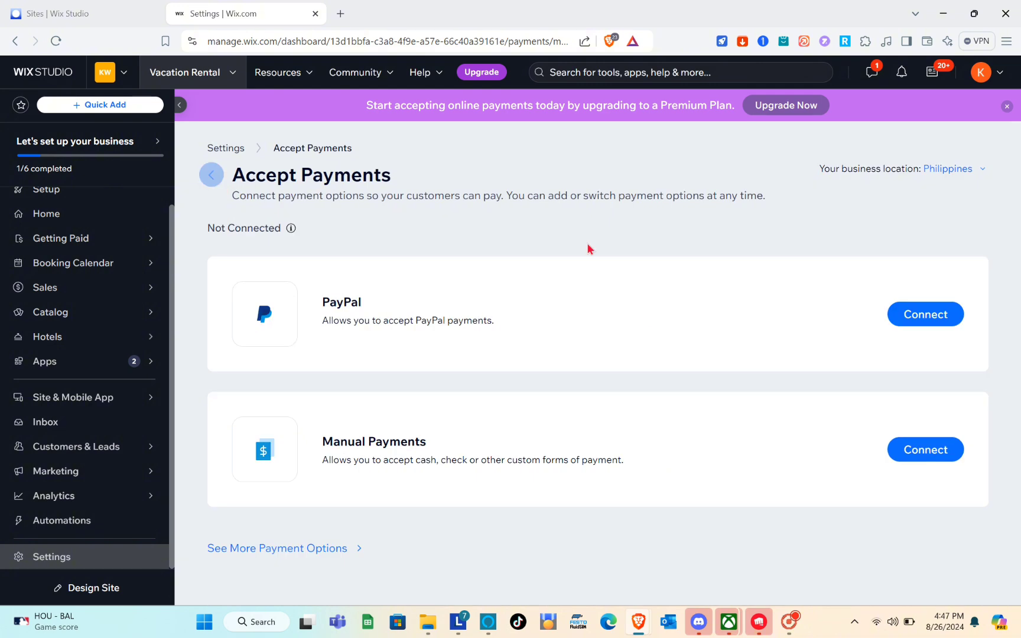
{"action": "left_click", "coordinate": [957, 170]}
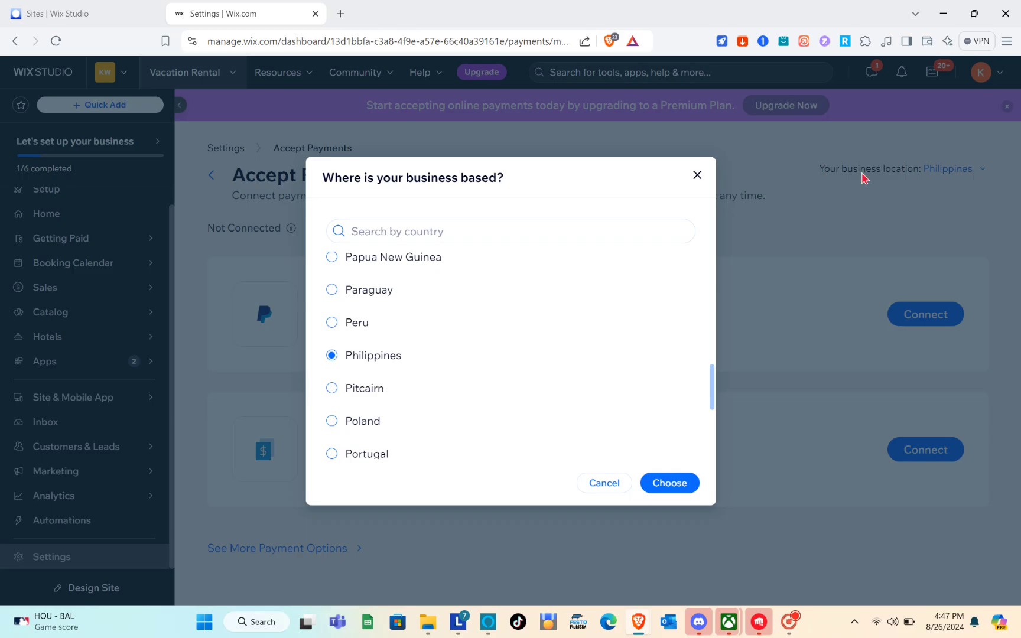
Search the country list and switch the payment business location to United States
{"action": "left_click", "coordinate": [396, 241]}
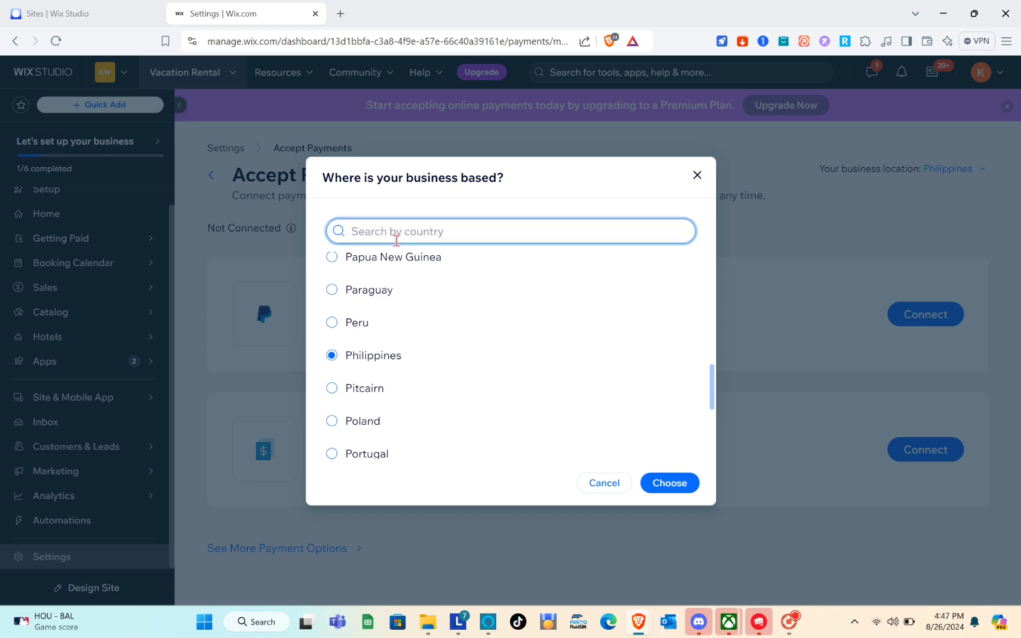
{"action": "type", "text": "uni"}
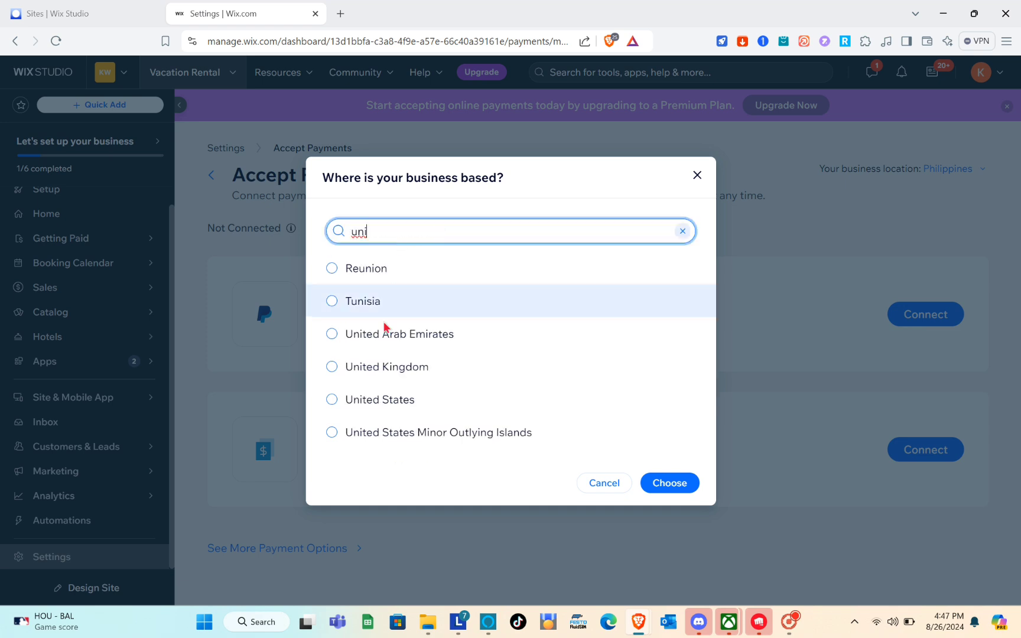
{"action": "left_click", "coordinate": [383, 397]}
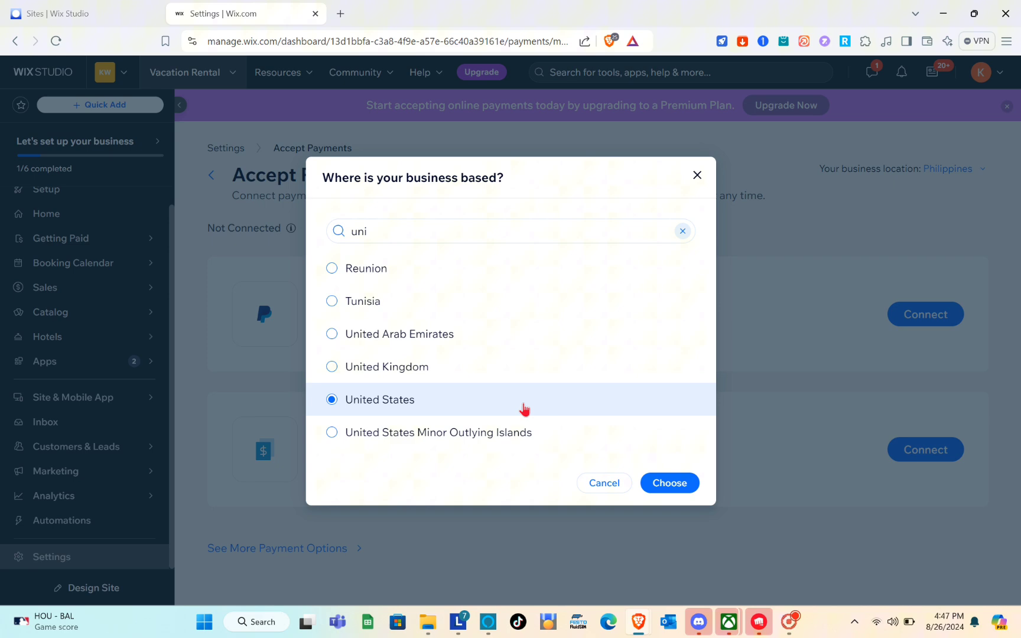
{"action": "left_click", "coordinate": [669, 484]}
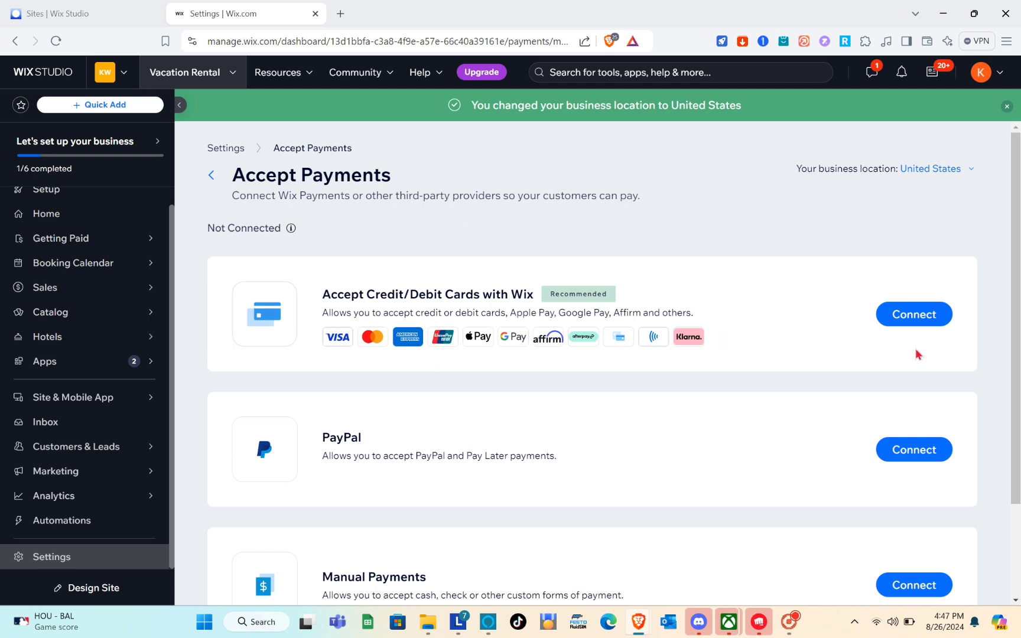
Connect Wix card payments, answer 'No, I DO NOT.' to prohibited products, and accept the terms
{"action": "left_click", "coordinate": [922, 317]}
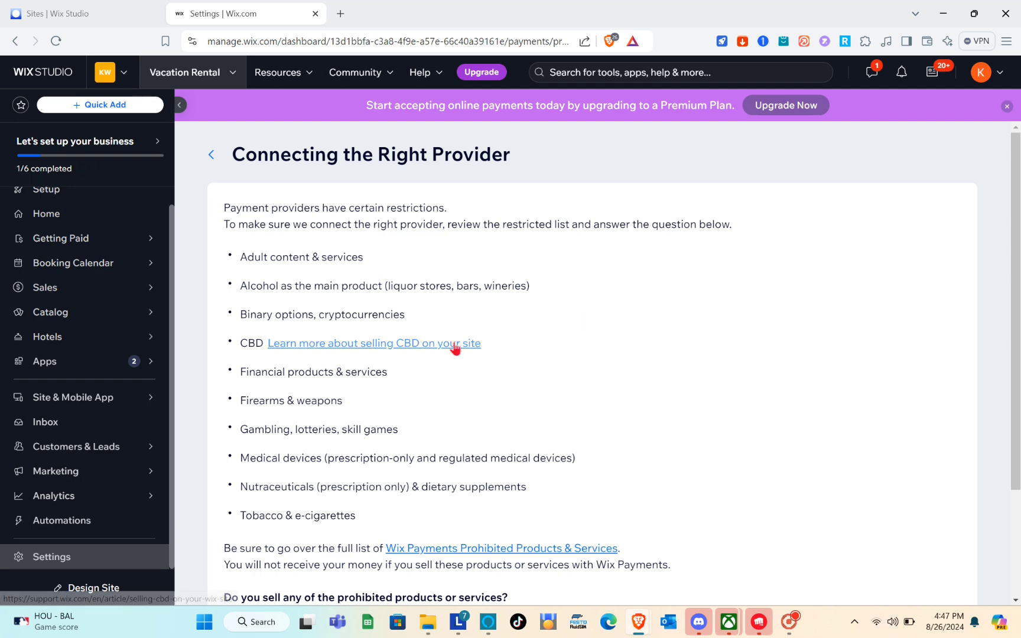
{"action": "scroll", "coordinate": [456, 344], "scroll_direction": "down", "scroll_amount": 2}
{"action": "scroll", "coordinate": [458, 347], "scroll_direction": "up", "scroll_amount": 2}
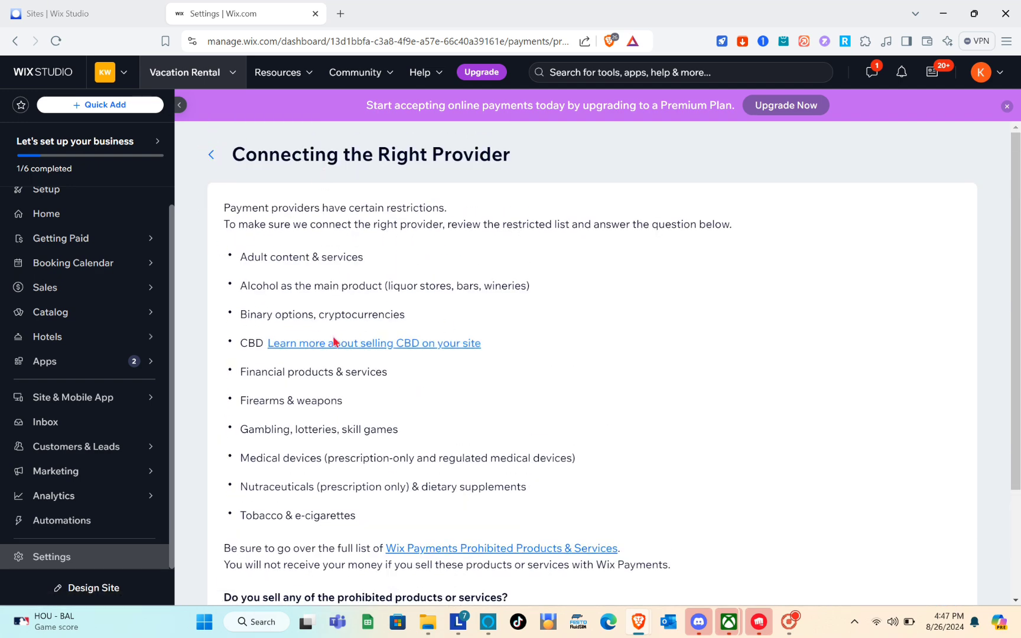
{"action": "scroll", "coordinate": [335, 337], "scroll_direction": "down", "scroll_amount": 3}
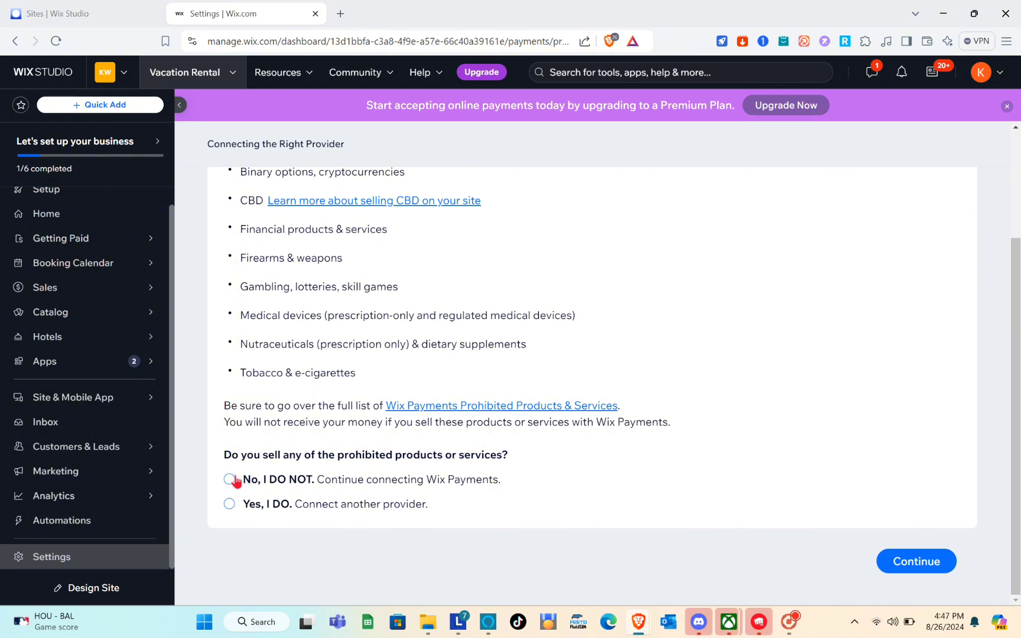
{"action": "left_click", "coordinate": [237, 481]}
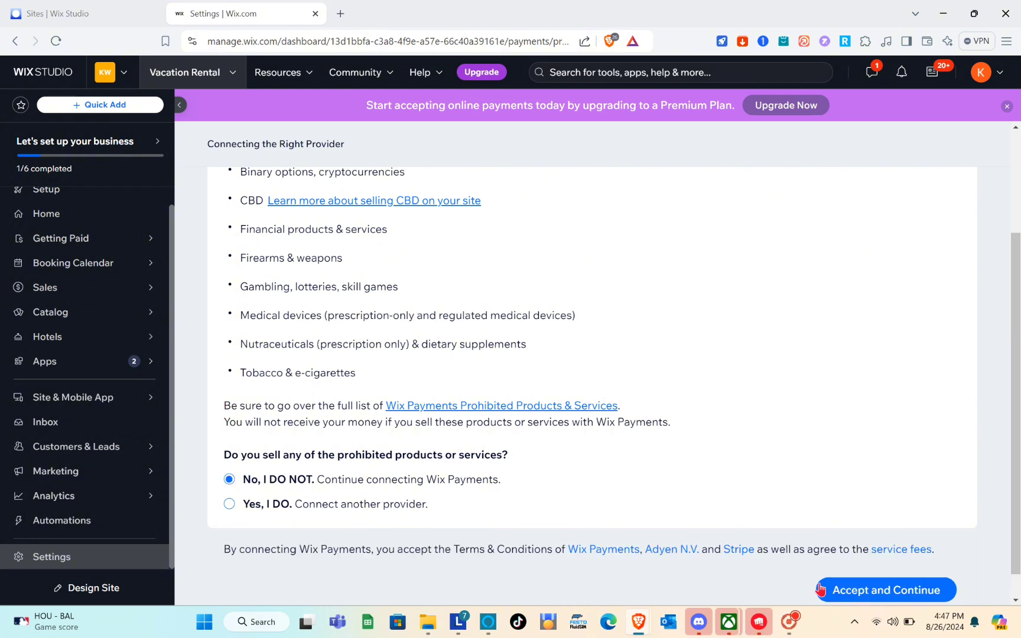
{"action": "left_click", "coordinate": [854, 600]}
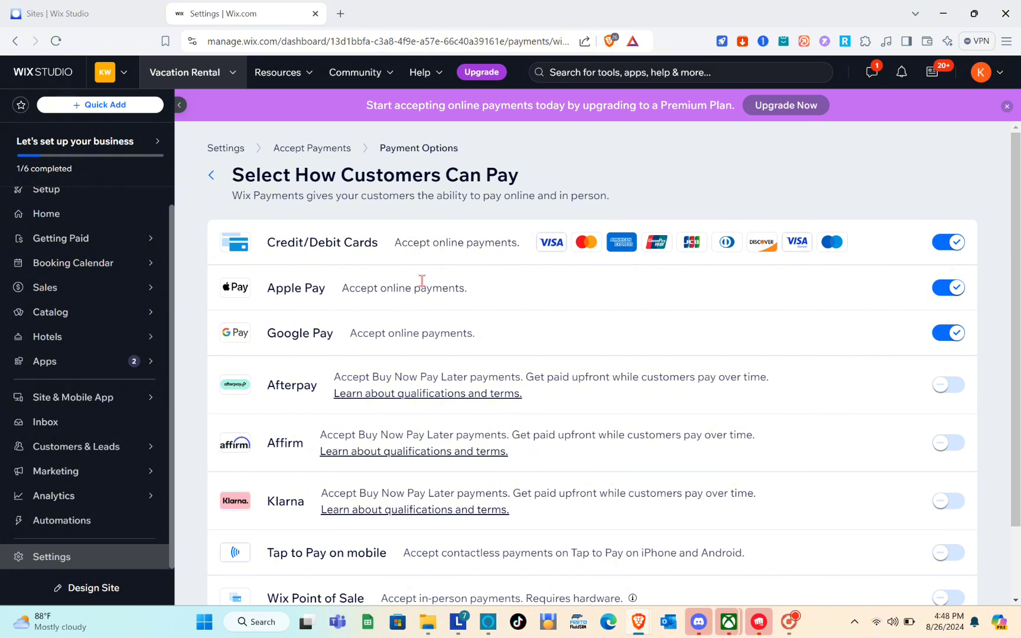
Switch off Apple Pay, continue connecting Wix Payments, and dismiss the upgrade pop-up
{"action": "scroll", "coordinate": [422, 280], "scroll_direction": "down", "scroll_amount": 1}
{"action": "scroll", "coordinate": [422, 283], "scroll_direction": "up", "scroll_amount": 1}
{"action": "left_click", "coordinate": [956, 244]}
{"action": "scroll", "coordinate": [449, 373], "scroll_direction": "down", "scroll_amount": 2}
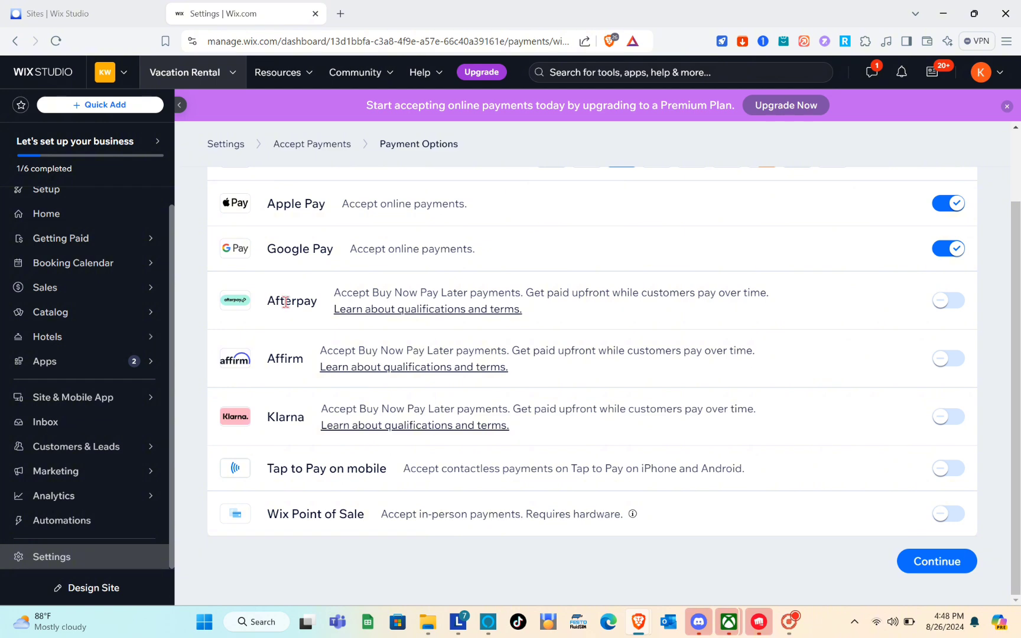
{"action": "scroll", "coordinate": [620, 206], "scroll_direction": "up", "scroll_amount": 2}
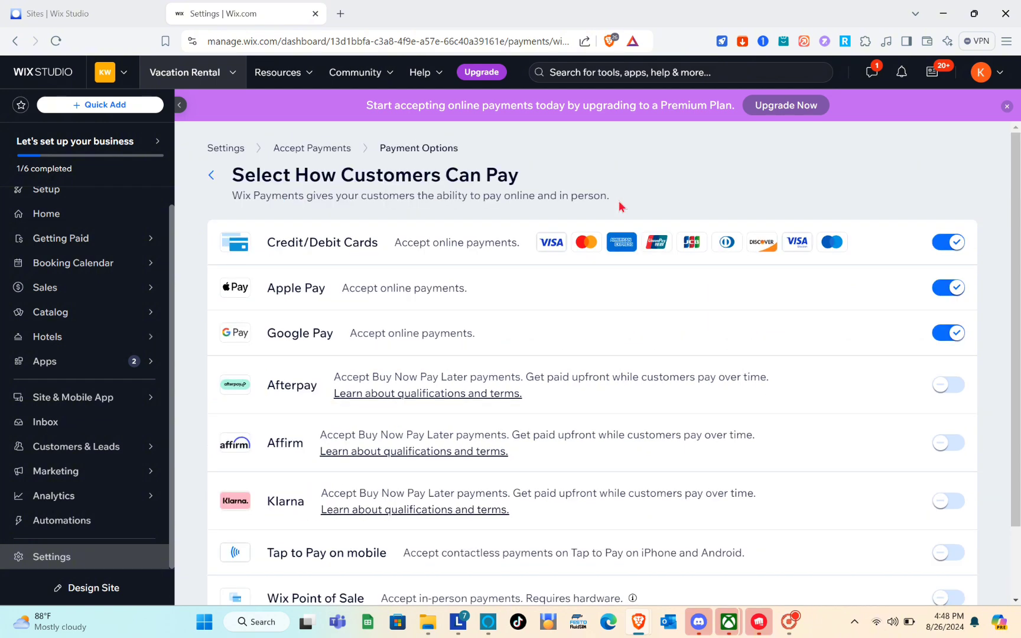
{"action": "left_click", "coordinate": [944, 293]}
{"action": "scroll", "coordinate": [946, 296], "scroll_direction": "down", "scroll_amount": 2}
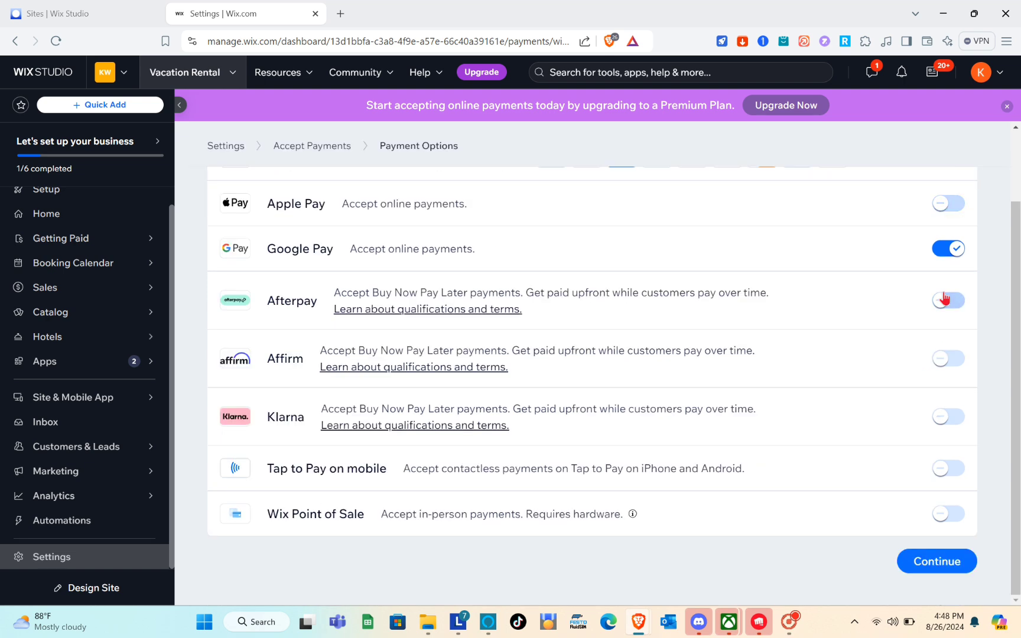
{"action": "left_click", "coordinate": [946, 572]}
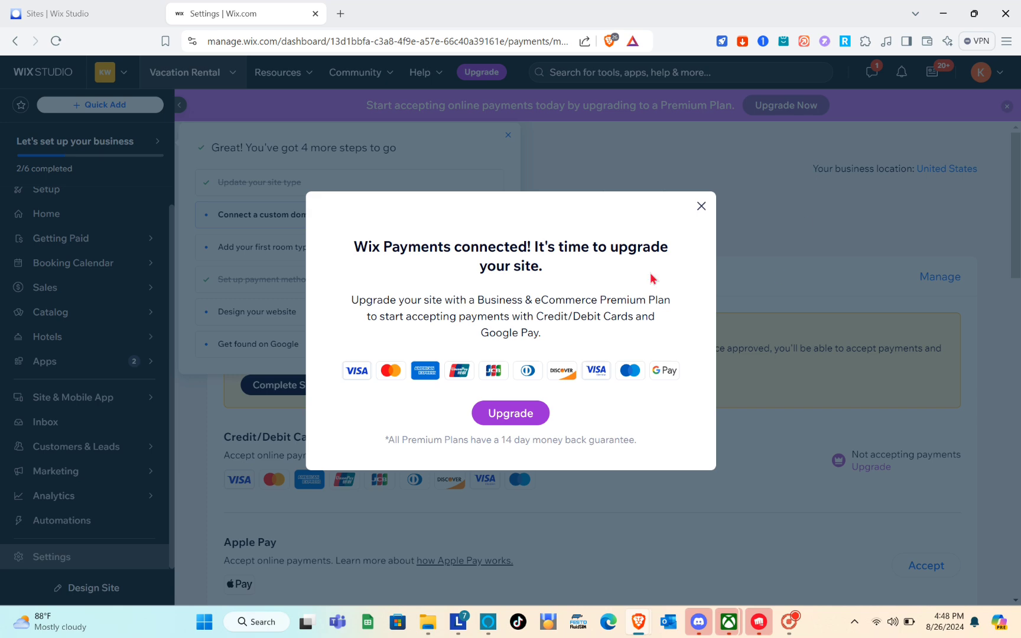
{"action": "left_click", "coordinate": [702, 206]}
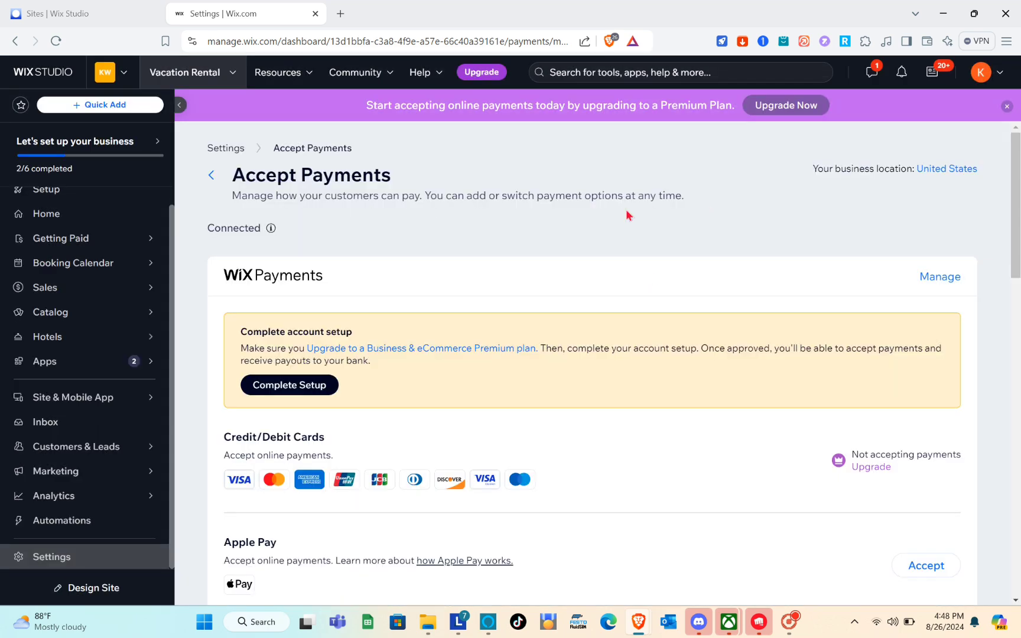
Return to Settings and open Checkout to review its form, policy, payment and email options
{"action": "left_click", "coordinate": [205, 175]}
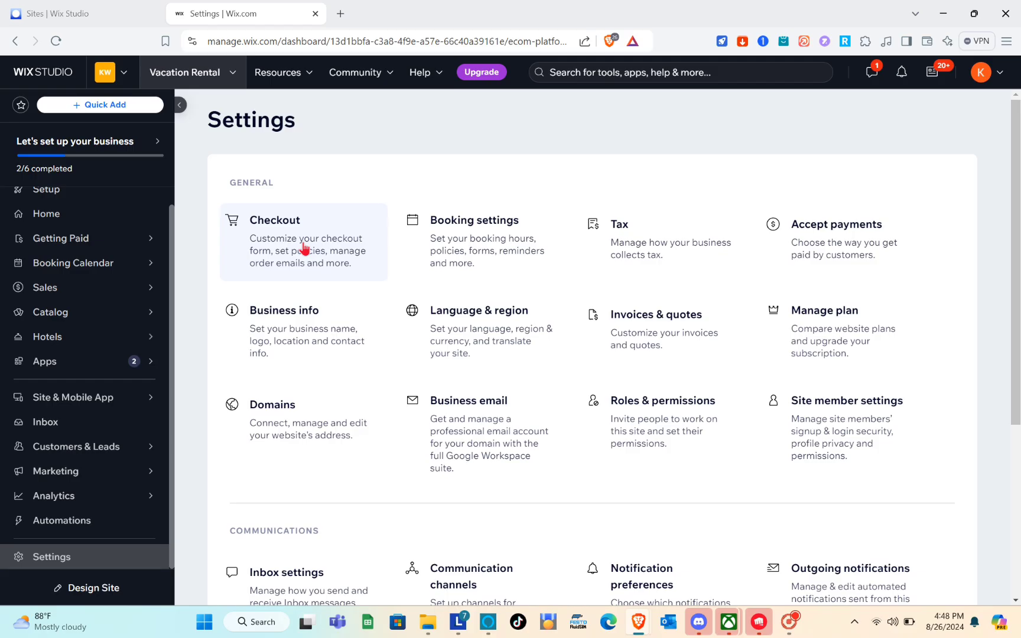
{"action": "left_click", "coordinate": [304, 248]}
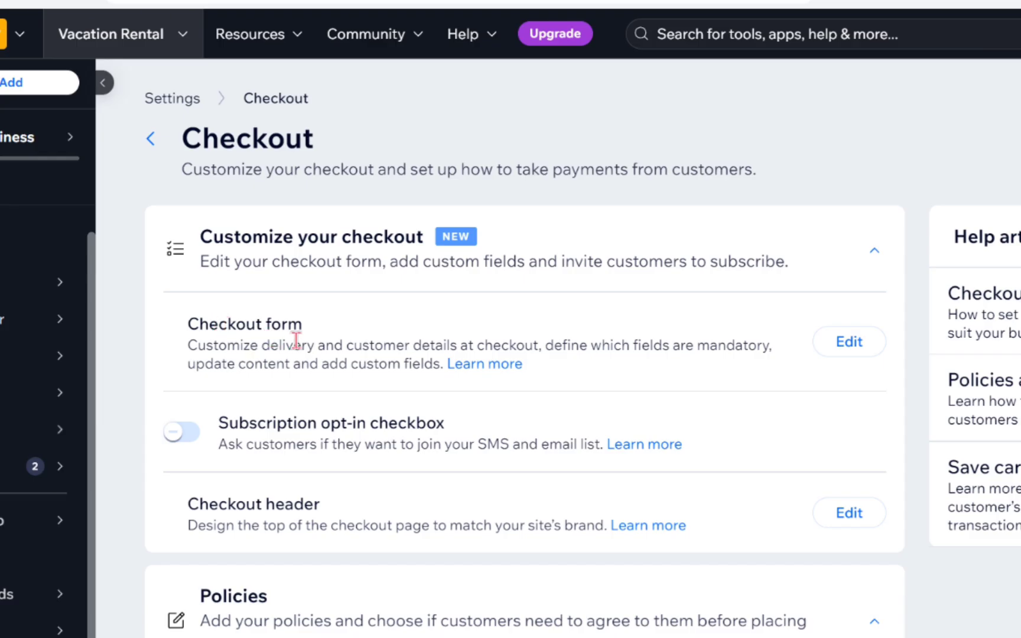
{"action": "scroll", "coordinate": [296, 341], "scroll_direction": "down", "scroll_amount": 3}
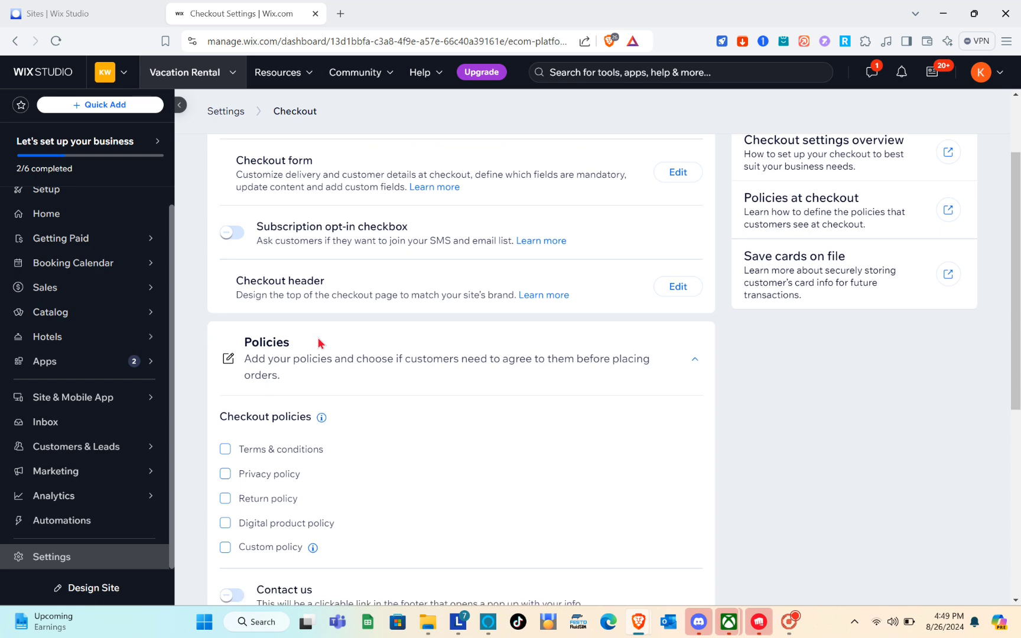
{"action": "scroll", "coordinate": [318, 342], "scroll_direction": "down", "scroll_amount": 2}
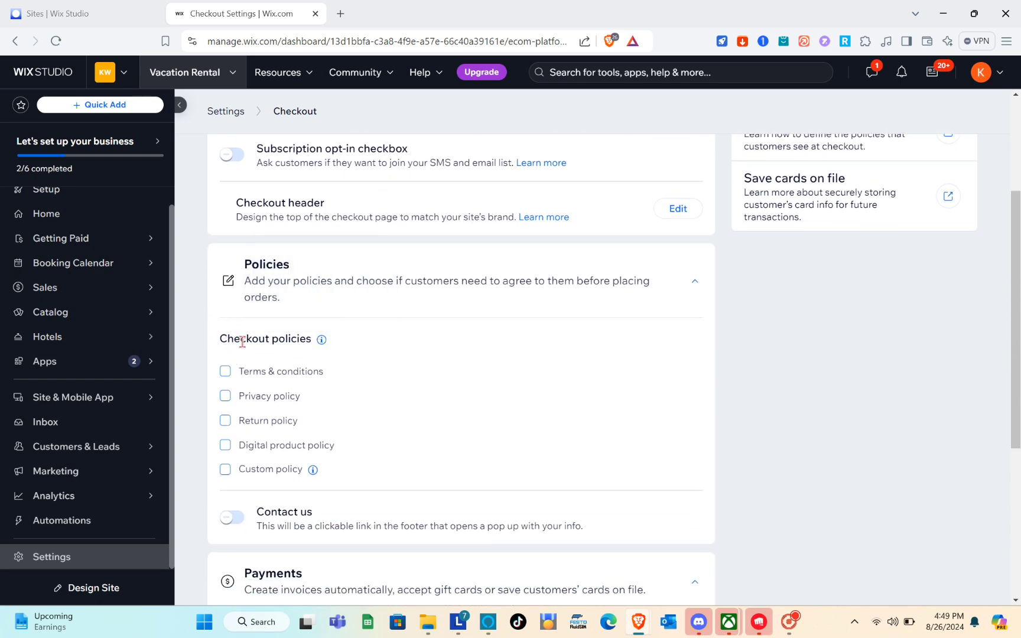
{"action": "scroll", "coordinate": [267, 339], "scroll_direction": "down", "scroll_amount": 7}
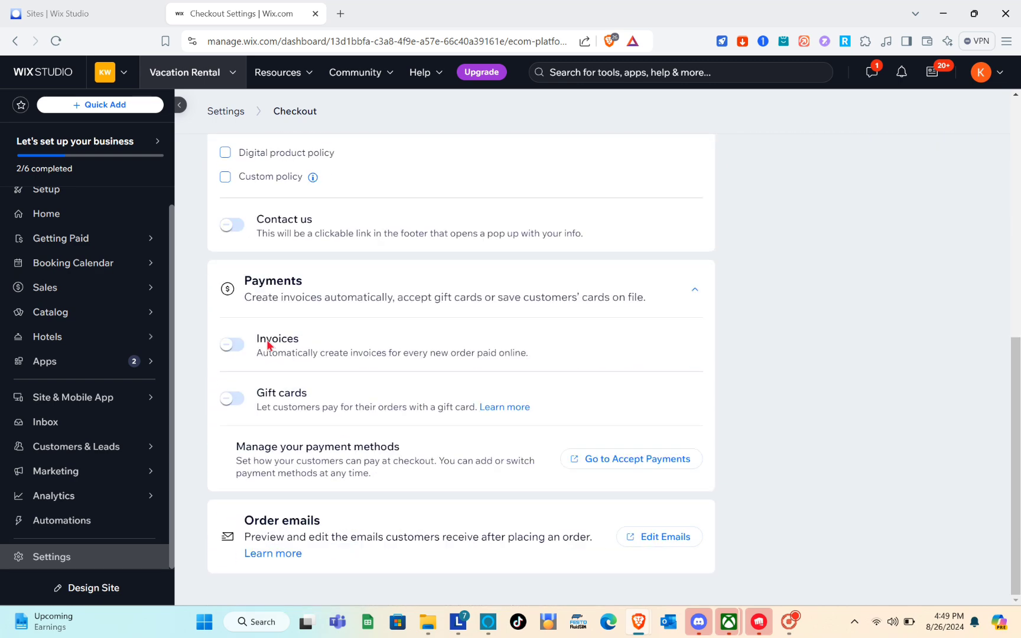
{"action": "scroll", "coordinate": [267, 339], "scroll_direction": "up", "scroll_amount": 10}
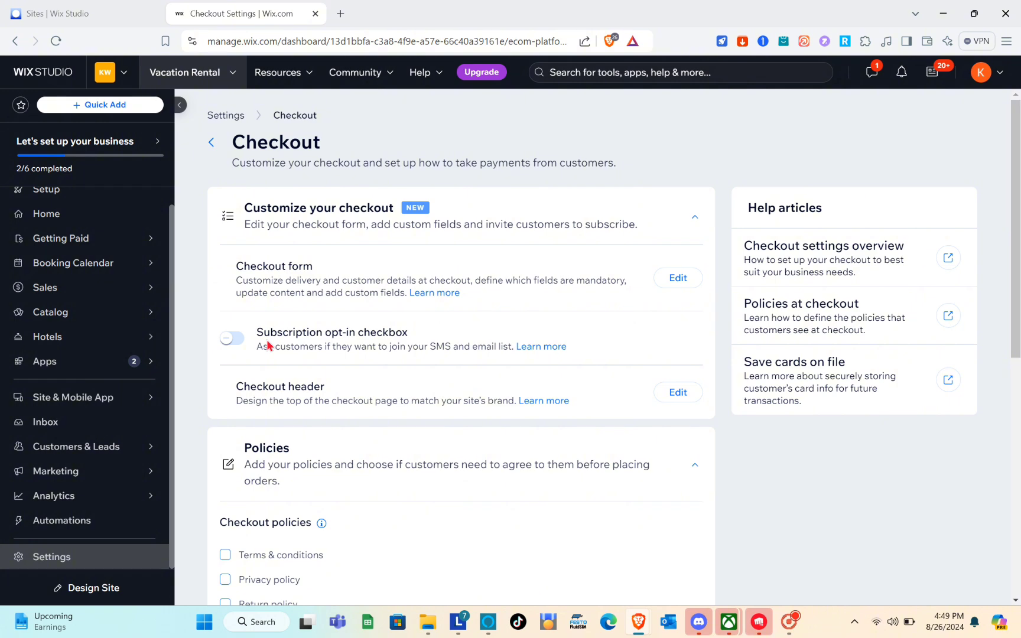
{"action": "scroll", "coordinate": [267, 345], "scroll_direction": "down", "scroll_amount": 3}
{"action": "scroll", "coordinate": [267, 345], "scroll_direction": "up", "scroll_amount": 3}
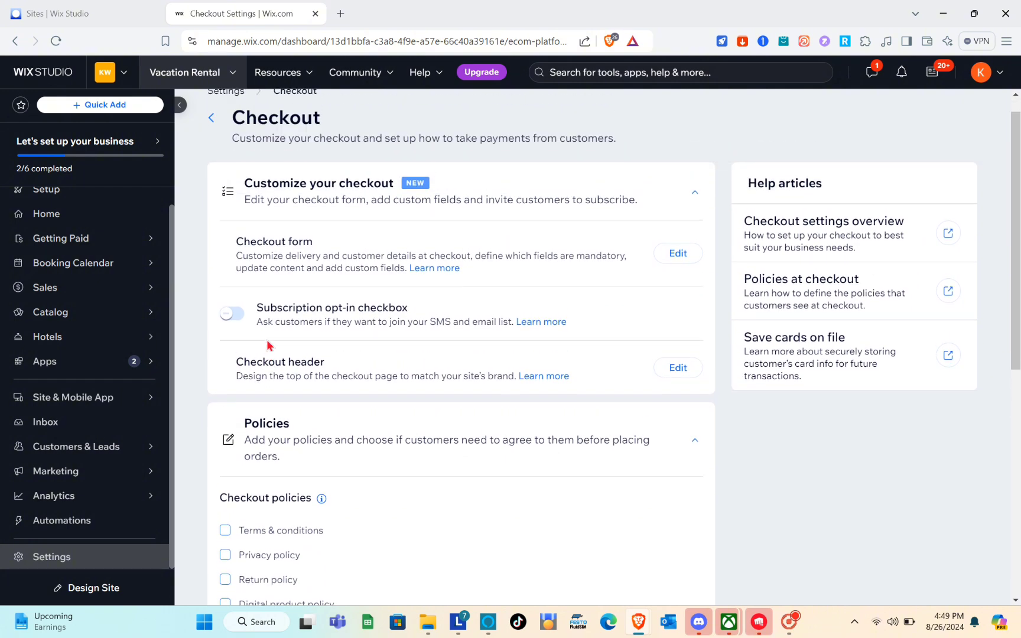
{"action": "scroll", "coordinate": [267, 345], "scroll_direction": "down", "scroll_amount": 1}
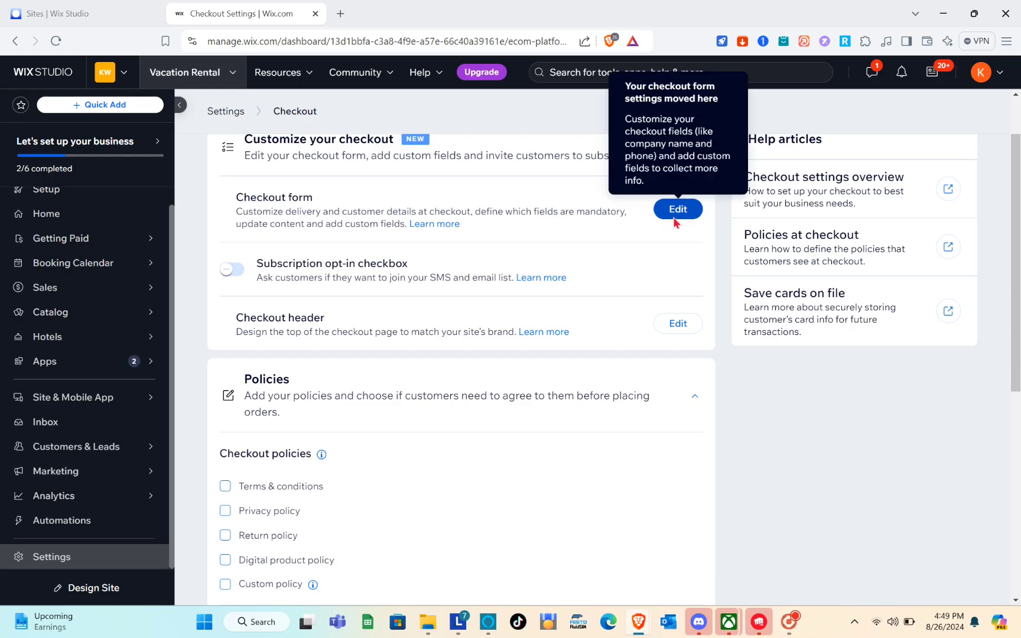
{"action": "left_click", "coordinate": [674, 219]}
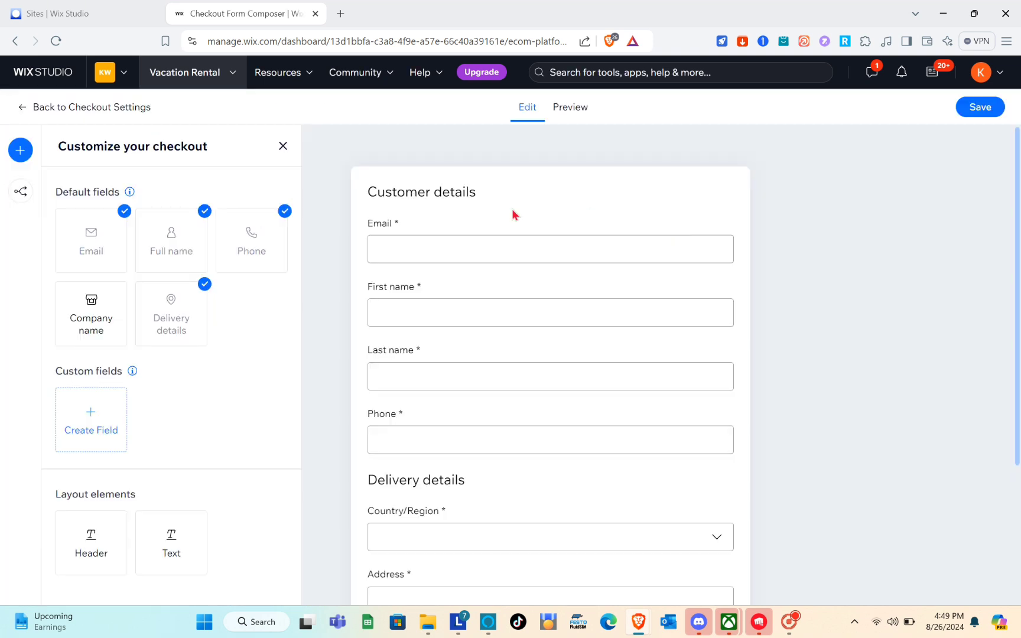
{"action": "scroll", "coordinate": [431, 203], "scroll_direction": "down", "scroll_amount": 3}
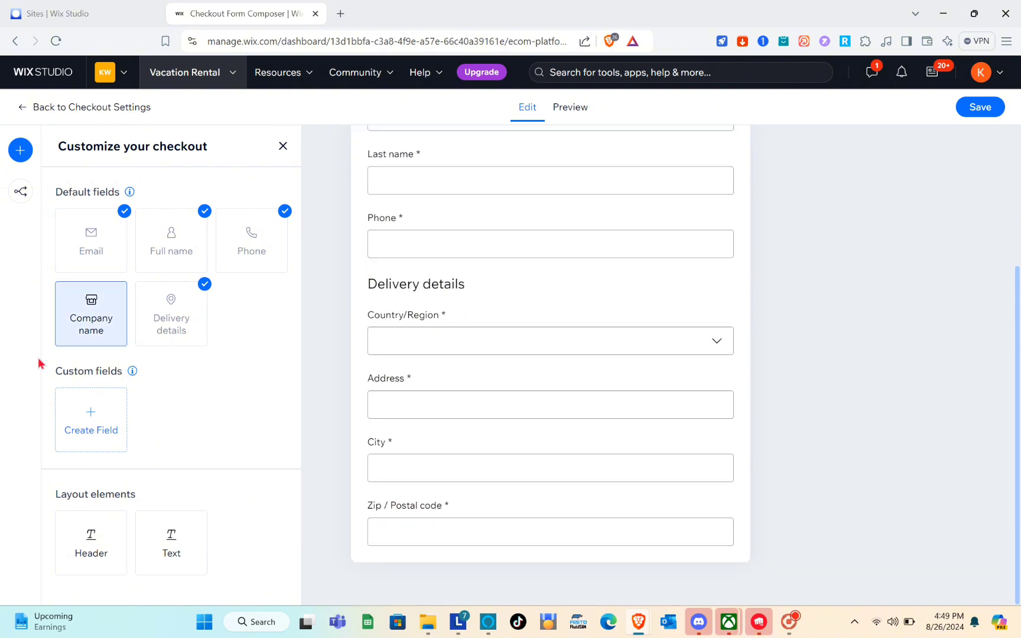
{"action": "left_click", "coordinate": [87, 408]}
{"action": "left_click", "coordinate": [91, 416]}
{"action": "left_click", "coordinate": [83, 340]}
{"action": "scroll", "coordinate": [513, 304], "scroll_direction": "up", "scroll_amount": 4}
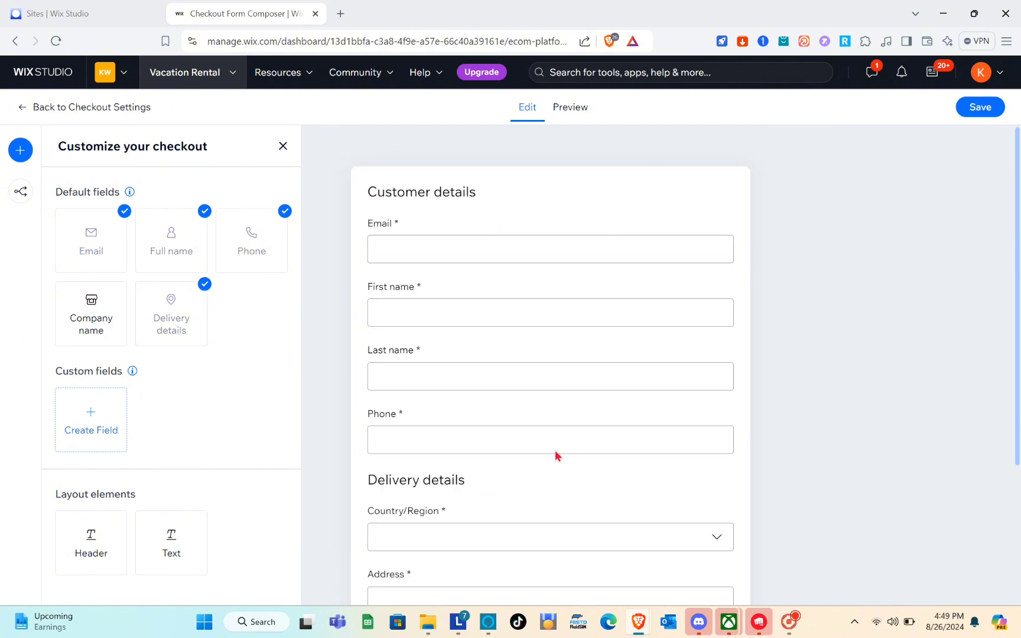
{"action": "scroll", "coordinate": [555, 452], "scroll_direction": "down", "scroll_amount": 3}
{"action": "scroll", "coordinate": [556, 452], "scroll_direction": "up", "scroll_amount": 3}
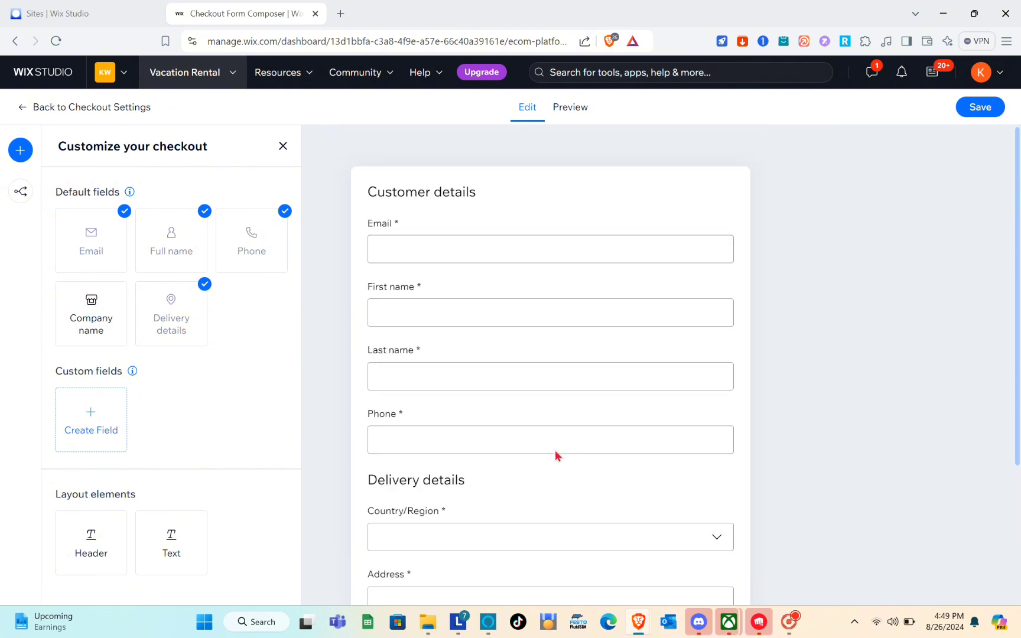
{"action": "left_click", "coordinate": [28, 111]}
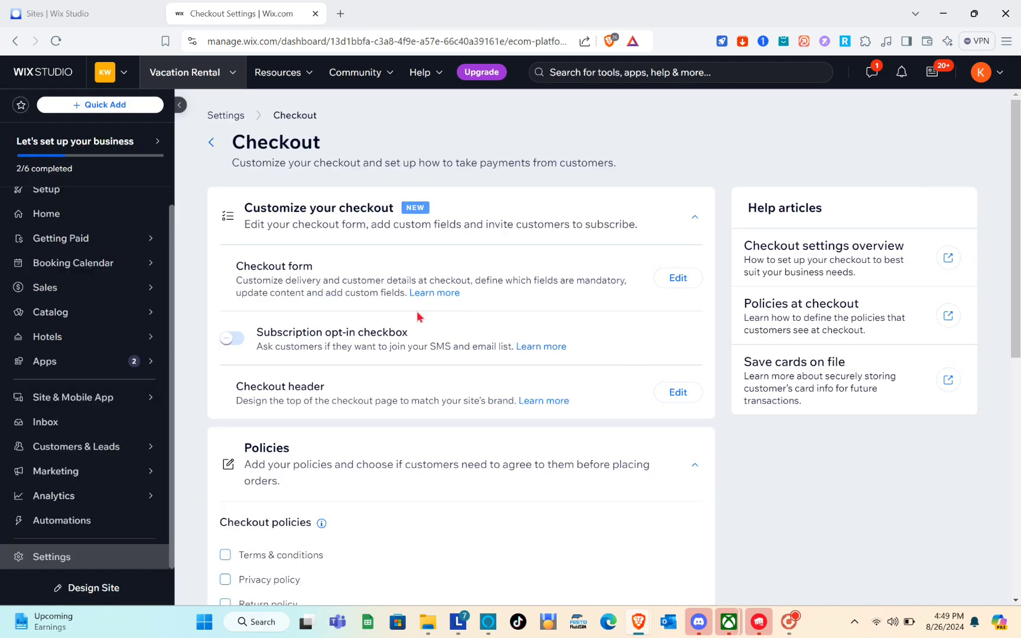
Leave both Terms & conditions and Privacy policy unchecked in the checkout Policies
{"action": "scroll", "coordinate": [415, 429], "scroll_direction": "down", "scroll_amount": 3}
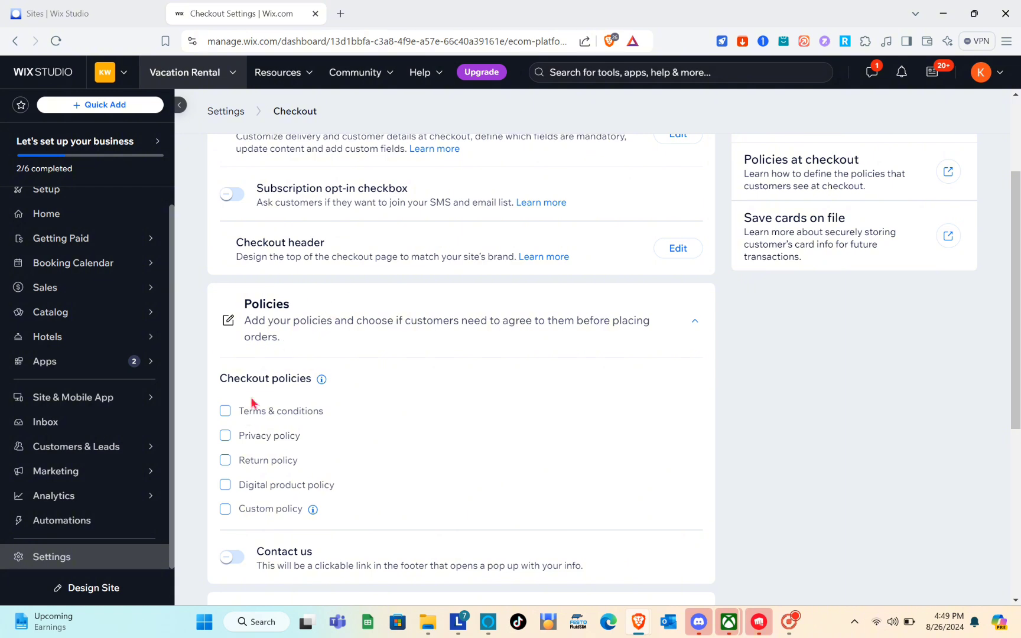
{"action": "left_click", "coordinate": [225, 412]}
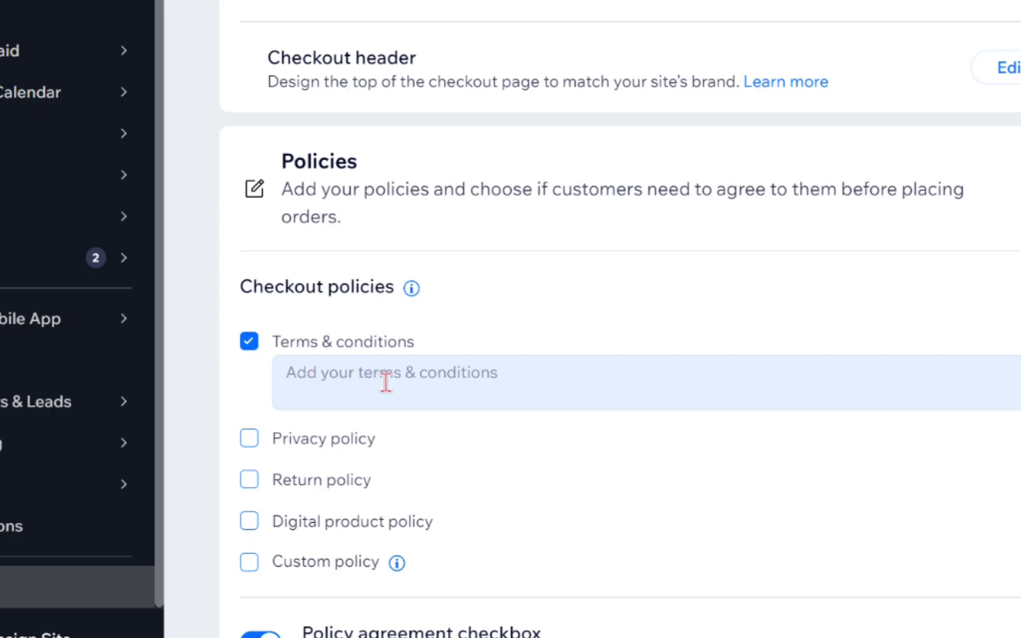
{"action": "scroll", "coordinate": [386, 382], "scroll_direction": "down", "scroll_amount": 3}
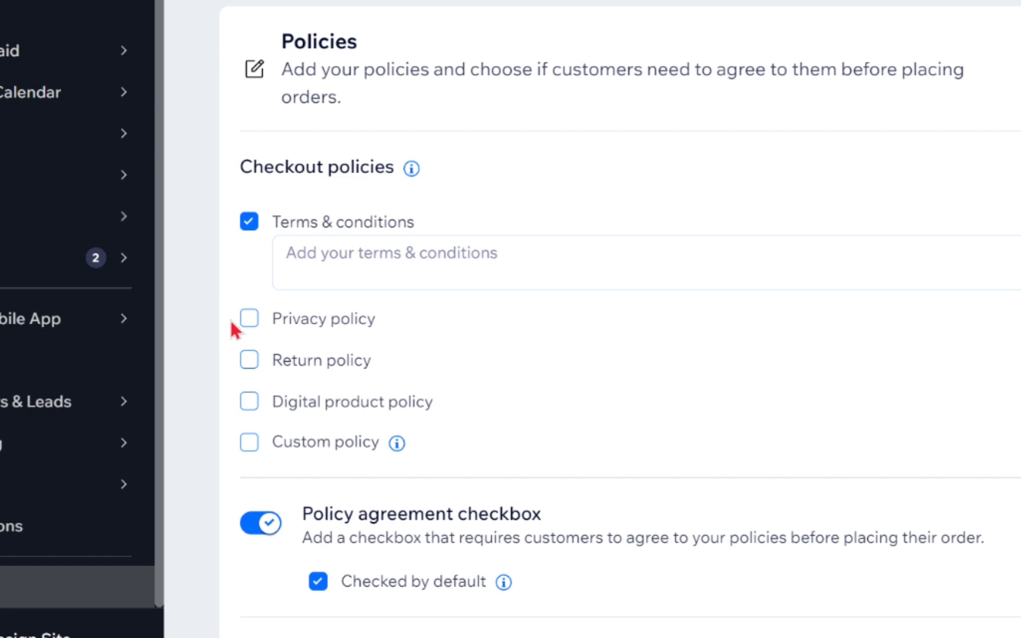
{"action": "left_click", "coordinate": [244, 321]}
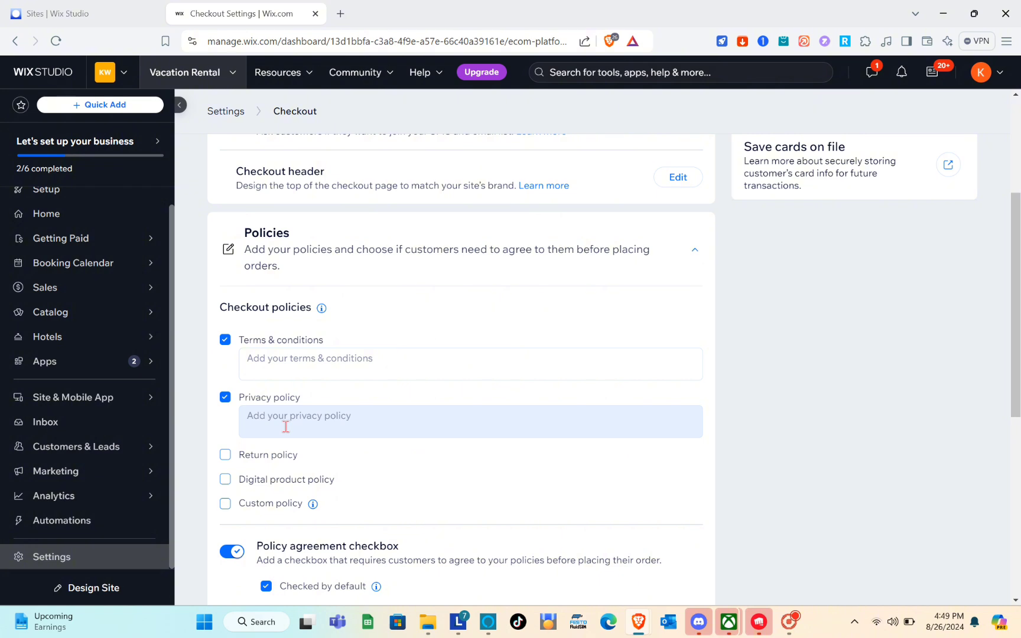
{"action": "left_click", "coordinate": [225, 397]}
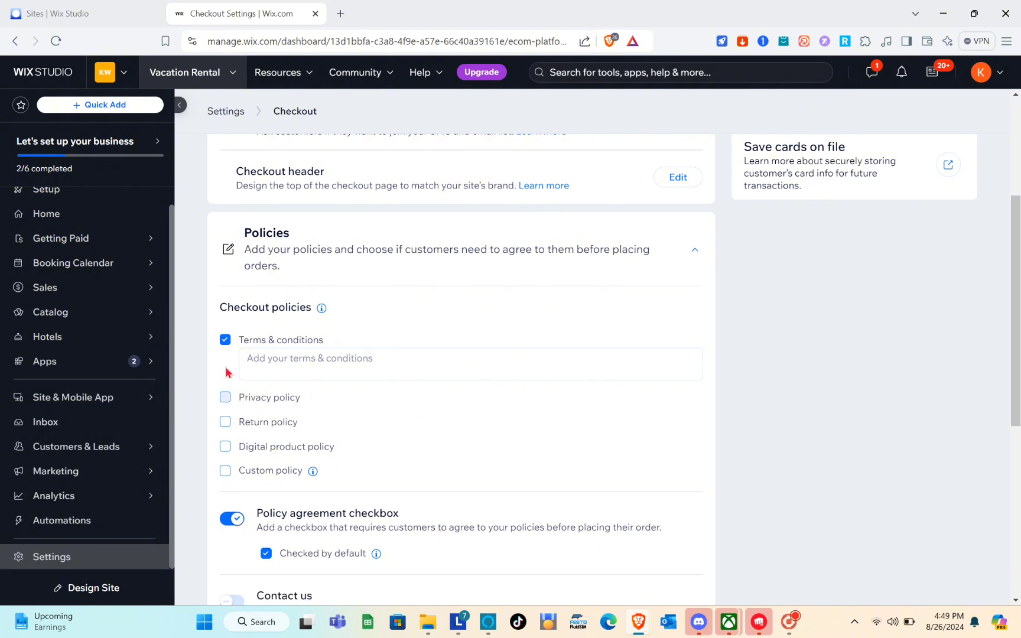
{"action": "left_click", "coordinate": [224, 340]}
{"action": "scroll", "coordinate": [427, 354], "scroll_direction": "up", "scroll_amount": 3}
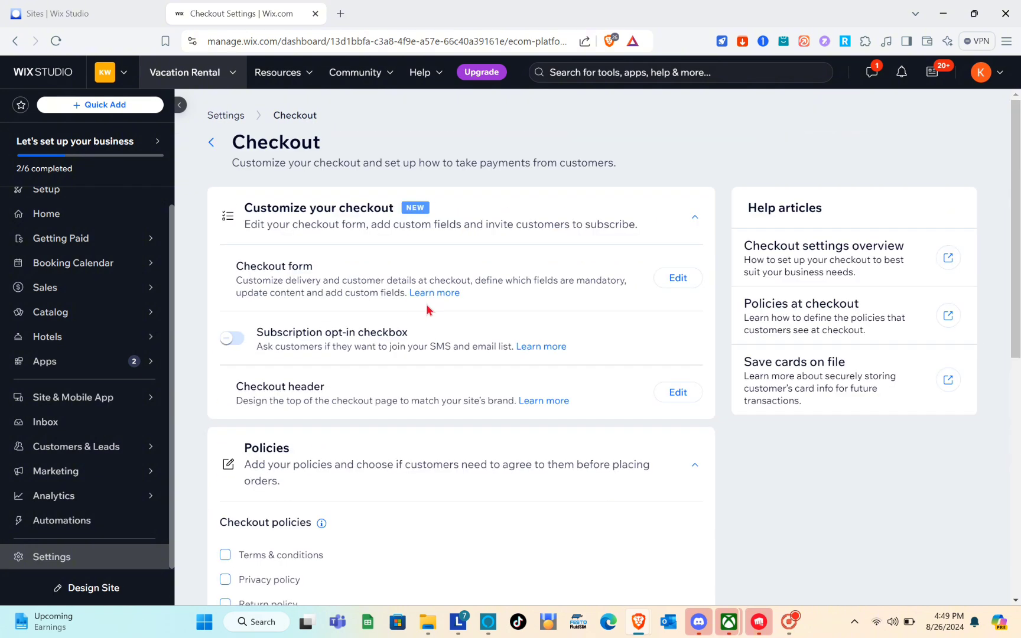
{"action": "scroll", "coordinate": [427, 308], "scroll_direction": "down", "scroll_amount": 7}
{"action": "scroll", "coordinate": [413, 506], "scroll_direction": "up", "scroll_amount": 8}
Go to Settings > Hotels > Property Setup > Room Types and start Create Room Type
{"action": "left_click", "coordinate": [211, 143]}
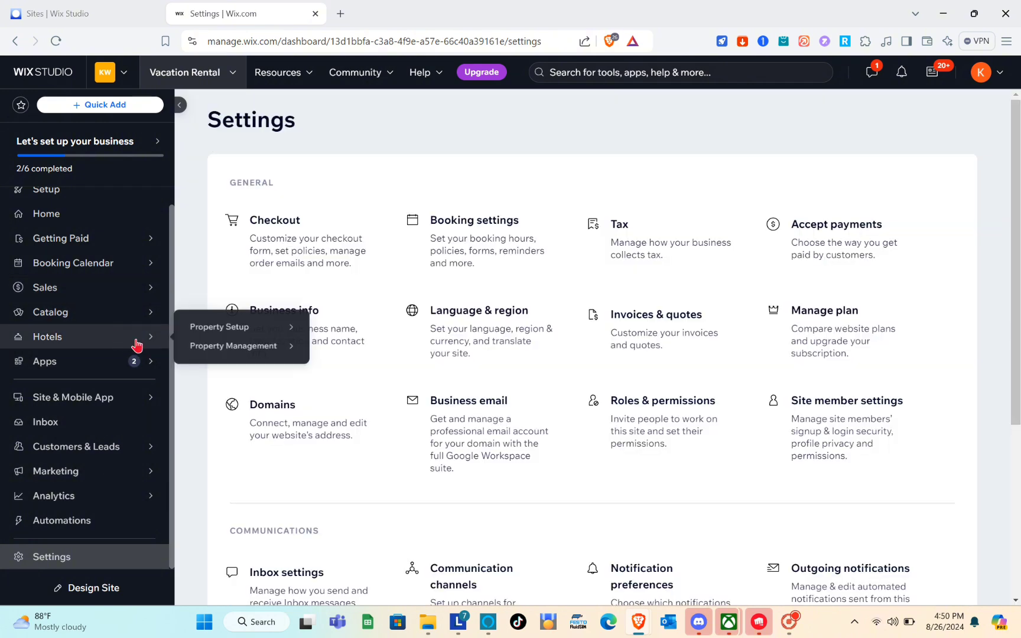
{"action": "left_click", "coordinate": [142, 342]}
{"action": "left_click", "coordinate": [170, 344]}
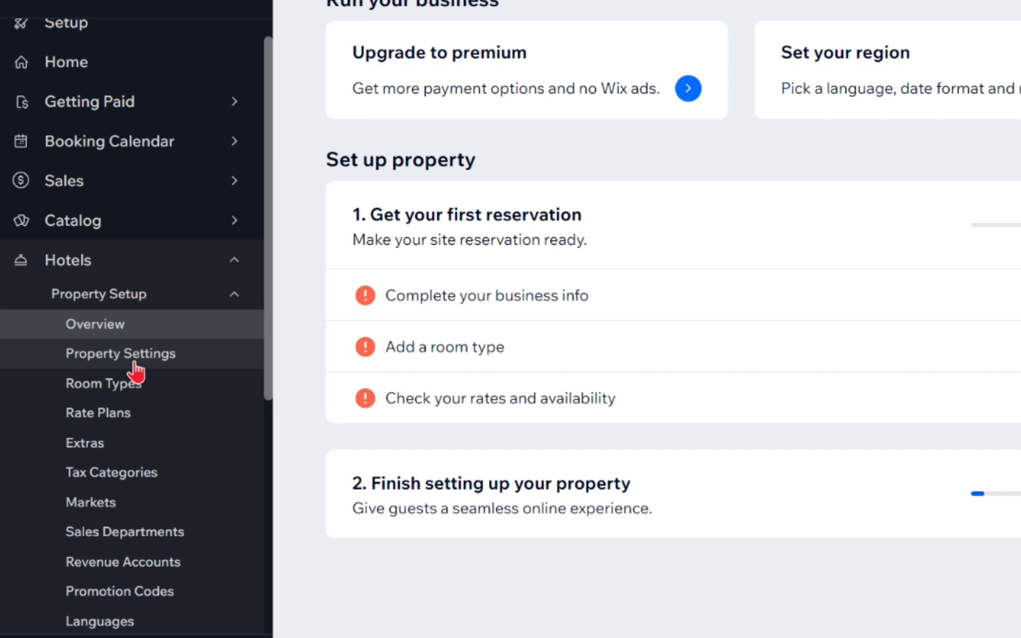
{"action": "left_click", "coordinate": [136, 361]}
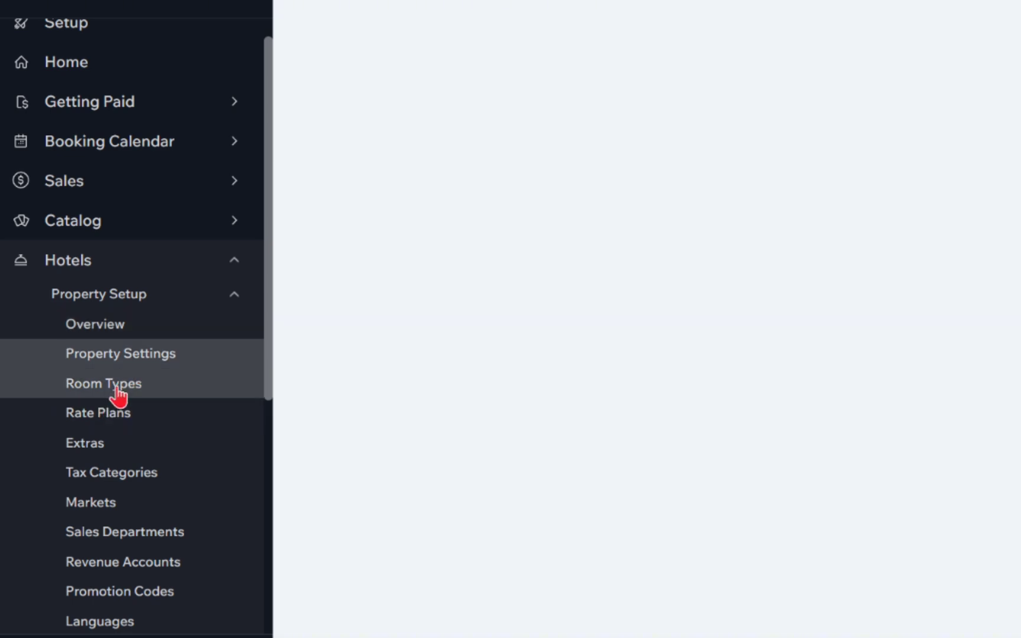
{"action": "left_click", "coordinate": [117, 390]}
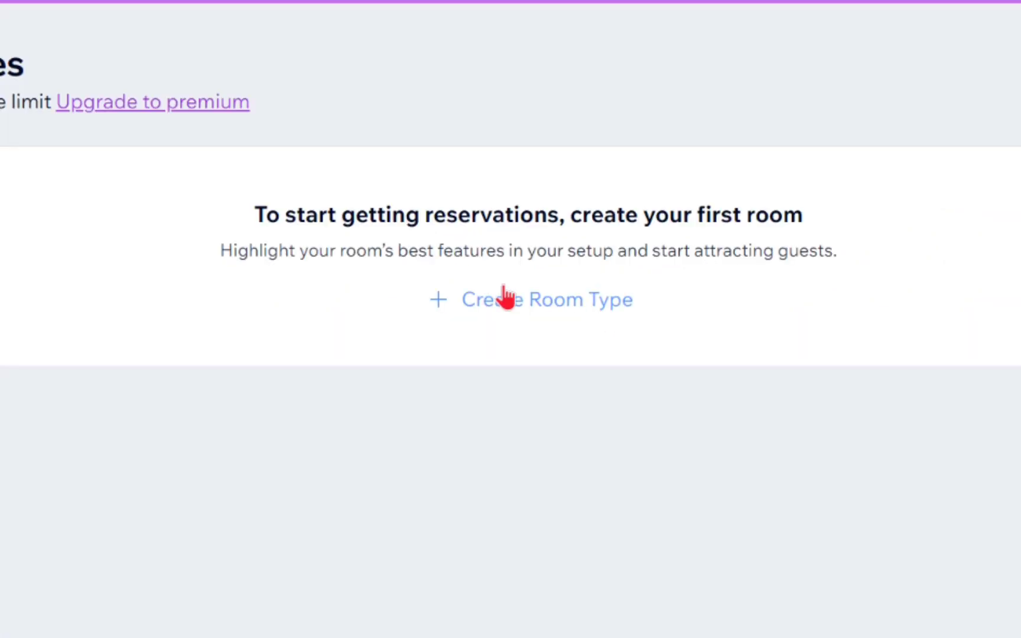
{"action": "left_click", "coordinate": [582, 283]}
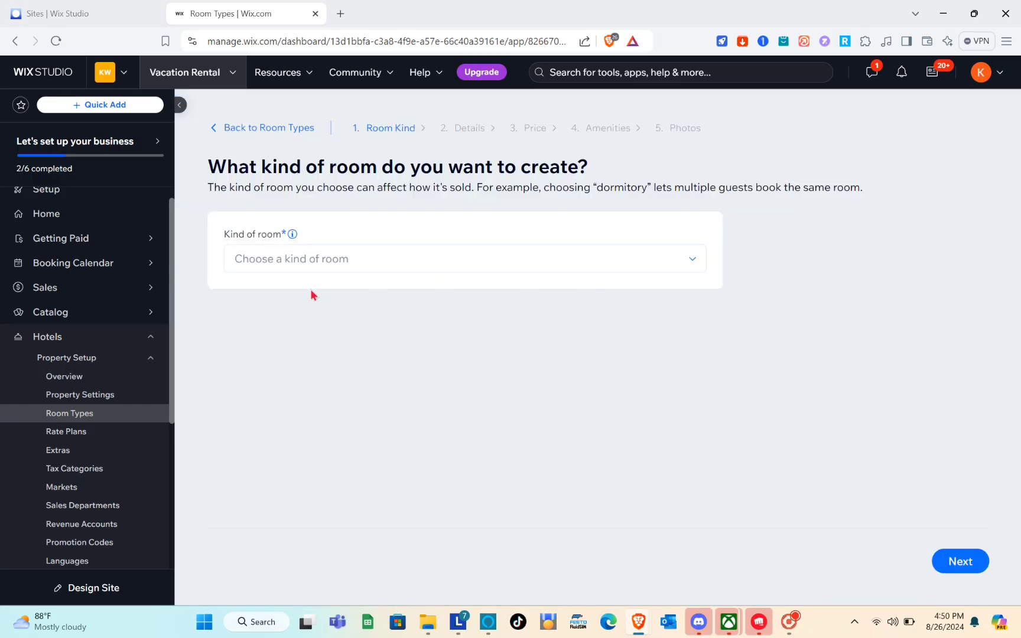
Choose Classic Room as the kind of room
{"action": "left_click", "coordinate": [294, 264]}
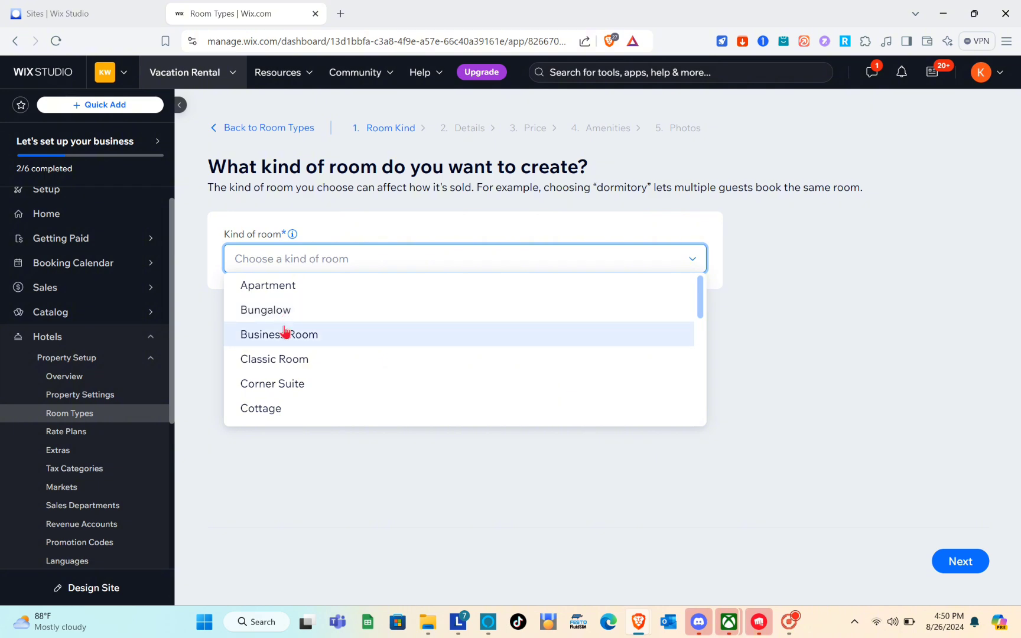
{"action": "left_click", "coordinate": [289, 358]}
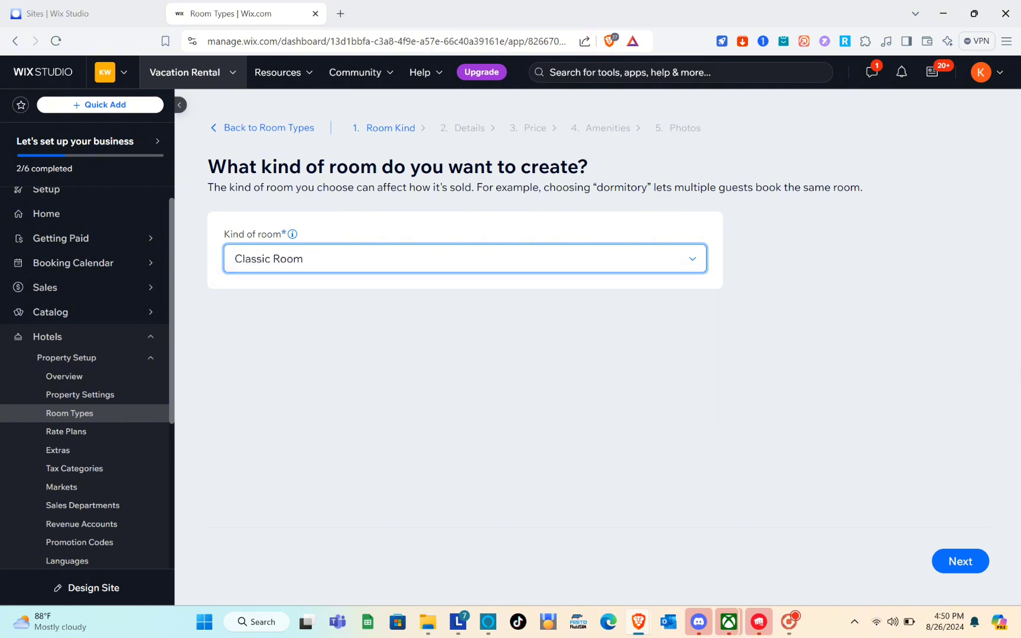
{"action": "left_click", "coordinate": [972, 562]}
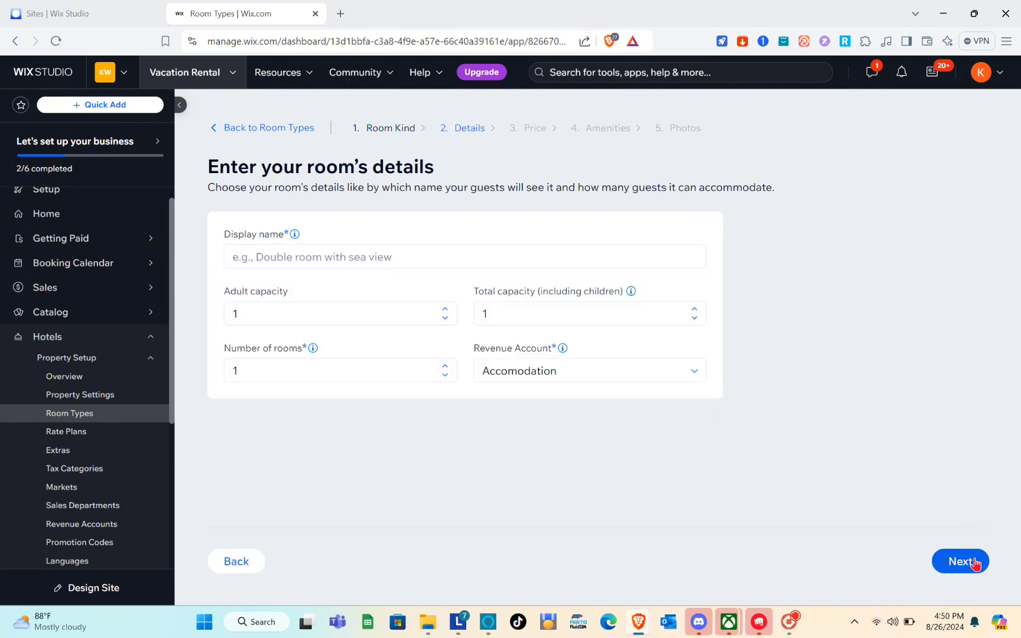
Name it 'Relaxing Room' with 2 adults, 4 total guests, 2 rooms and Accomodation revenue
{"action": "left_click", "coordinate": [314, 258]}
{"action": "type", "text": "Relaxing Room"}
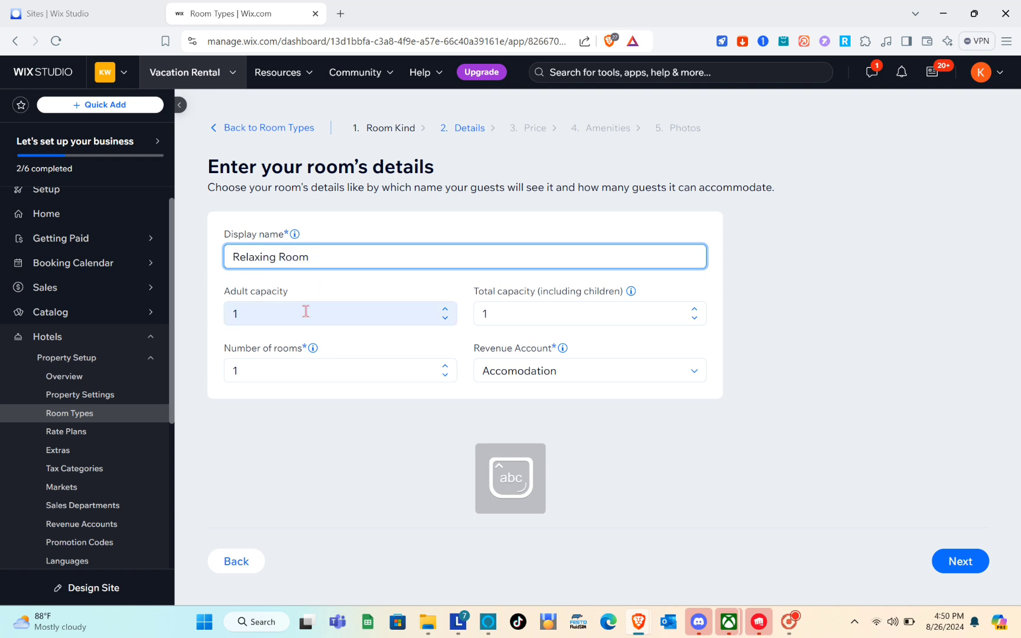
{"action": "left_click", "coordinate": [305, 310]}
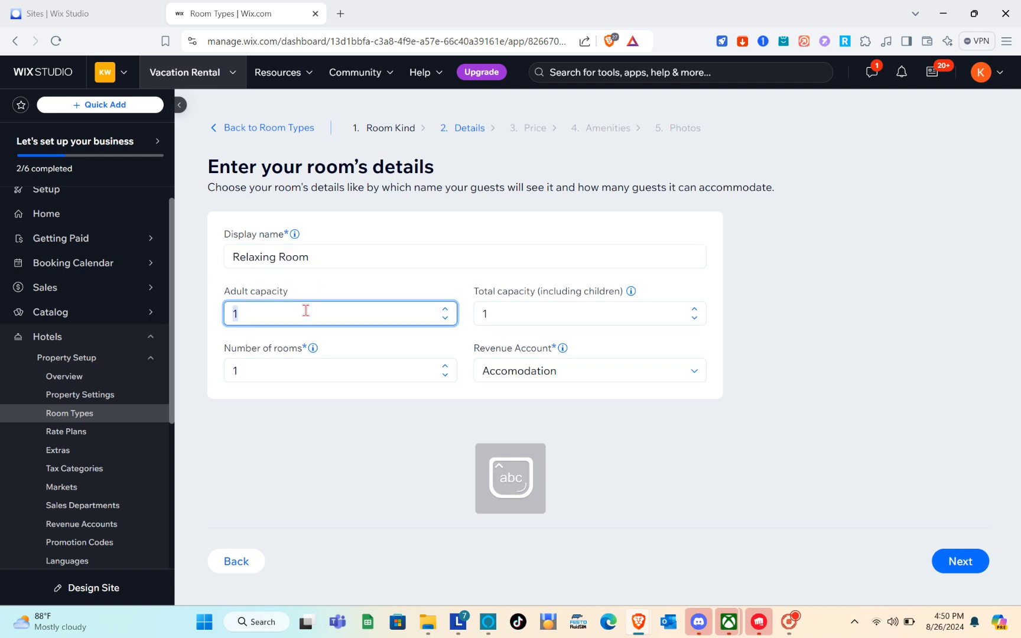
{"action": "left_click", "coordinate": [446, 309]}
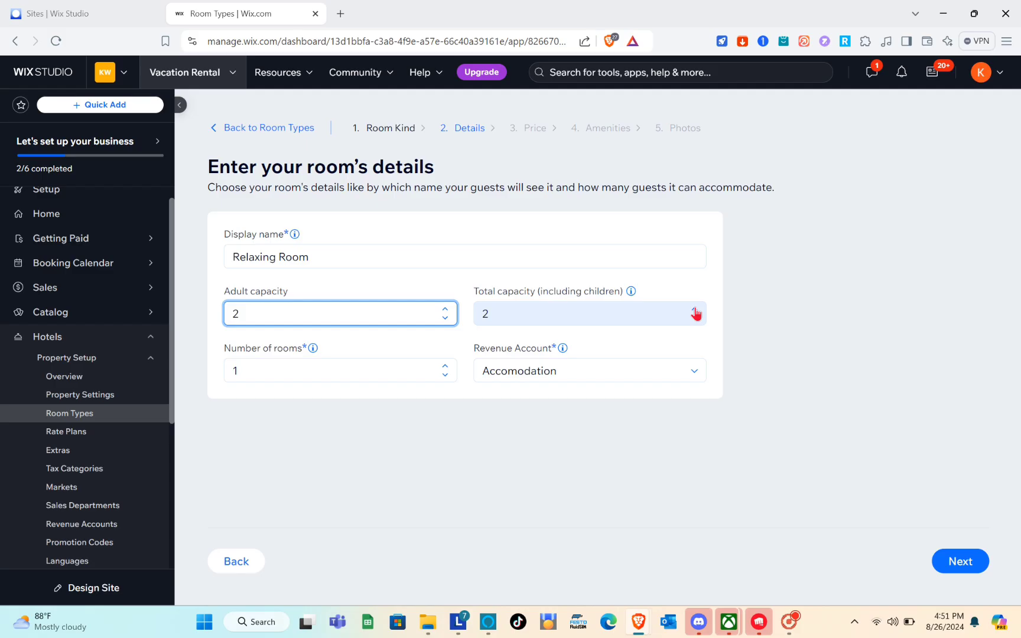
{"action": "left_click", "coordinate": [695, 309]}
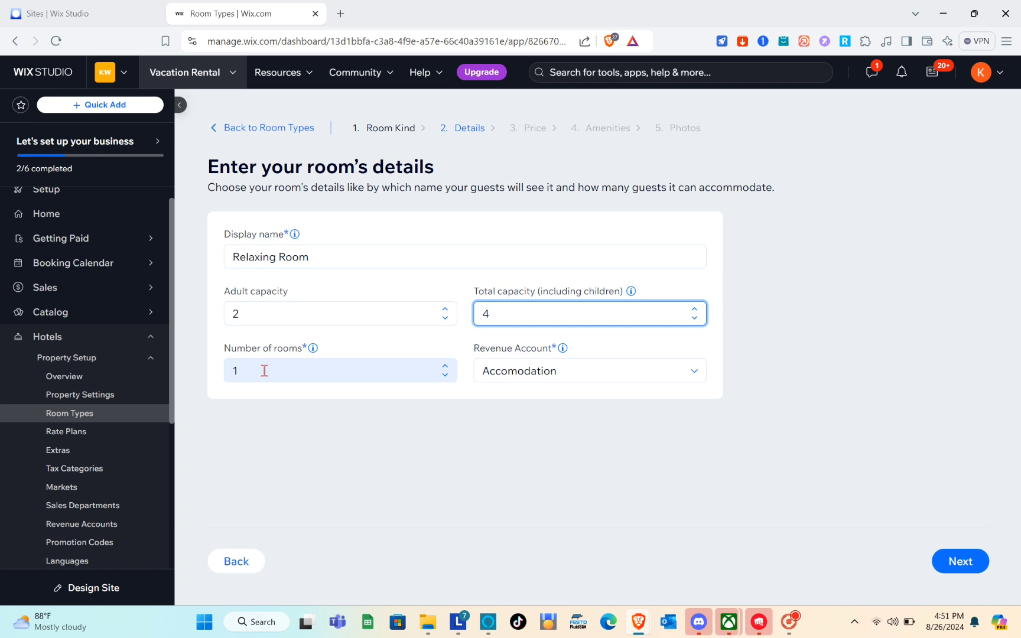
{"action": "left_click", "coordinate": [445, 368]}
{"action": "left_click", "coordinate": [587, 381]}
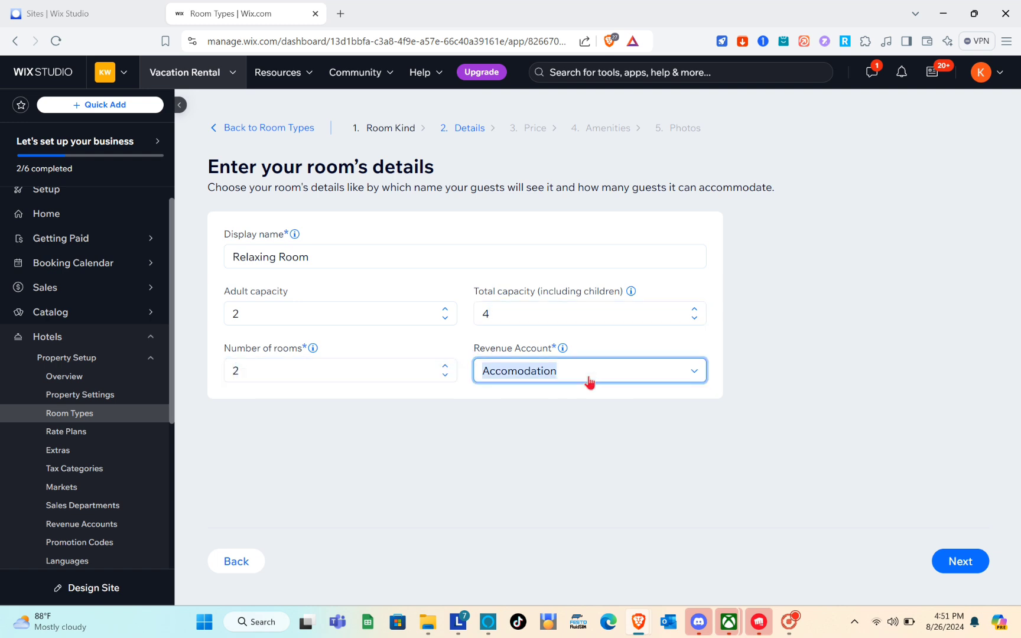
{"action": "left_click", "coordinate": [582, 394]}
{"action": "left_click", "coordinate": [971, 566]}
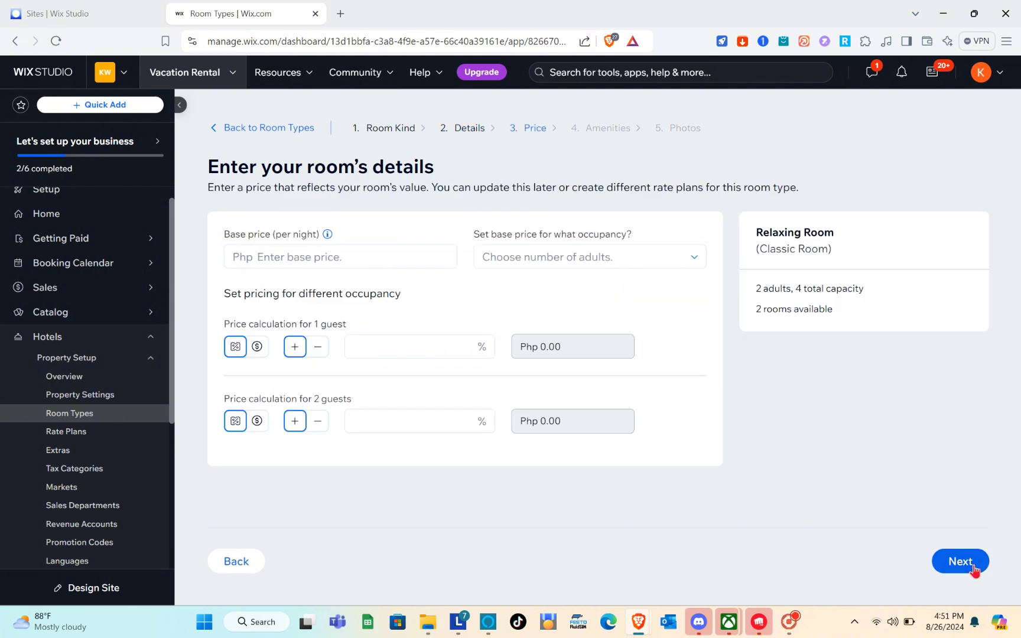
Set a 2000 base price for 2 guests, with a 10% adjustment for 1 guest
{"action": "left_click", "coordinate": [301, 260]}
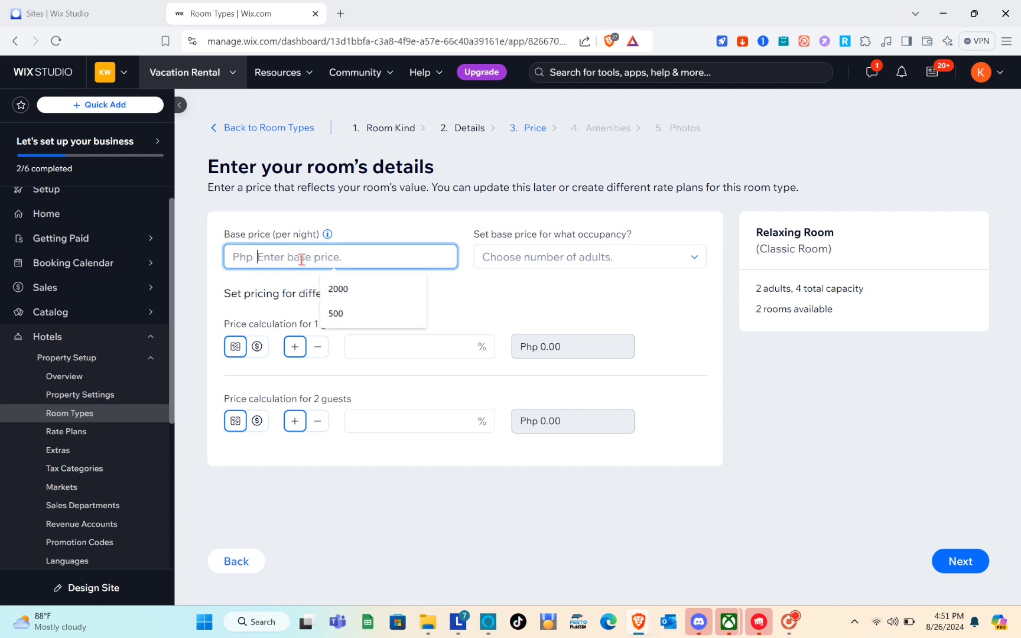
{"action": "left_click", "coordinate": [380, 294]}
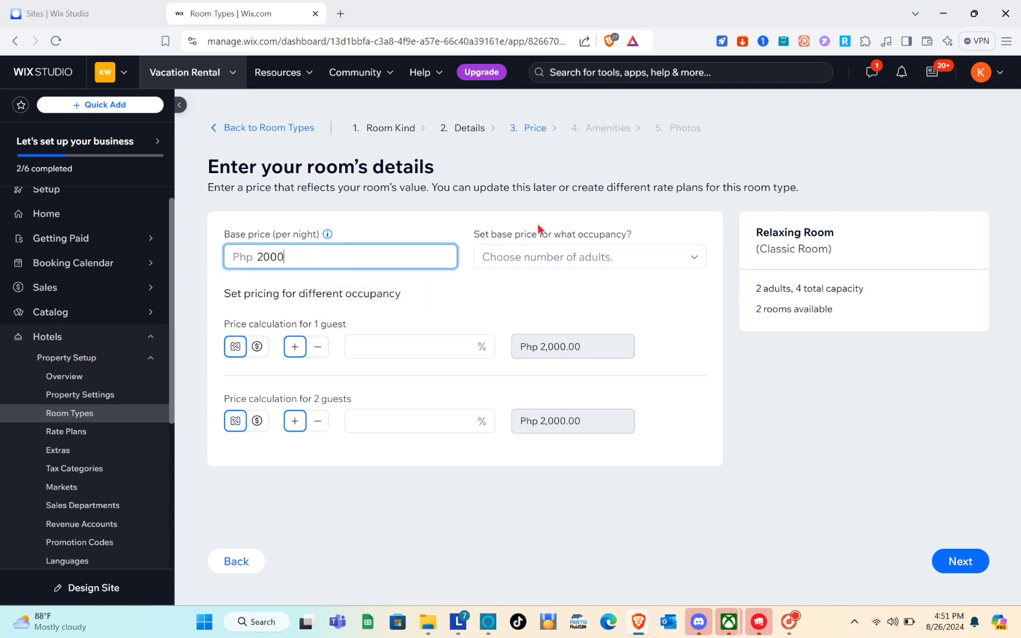
{"action": "left_click", "coordinate": [537, 260]}
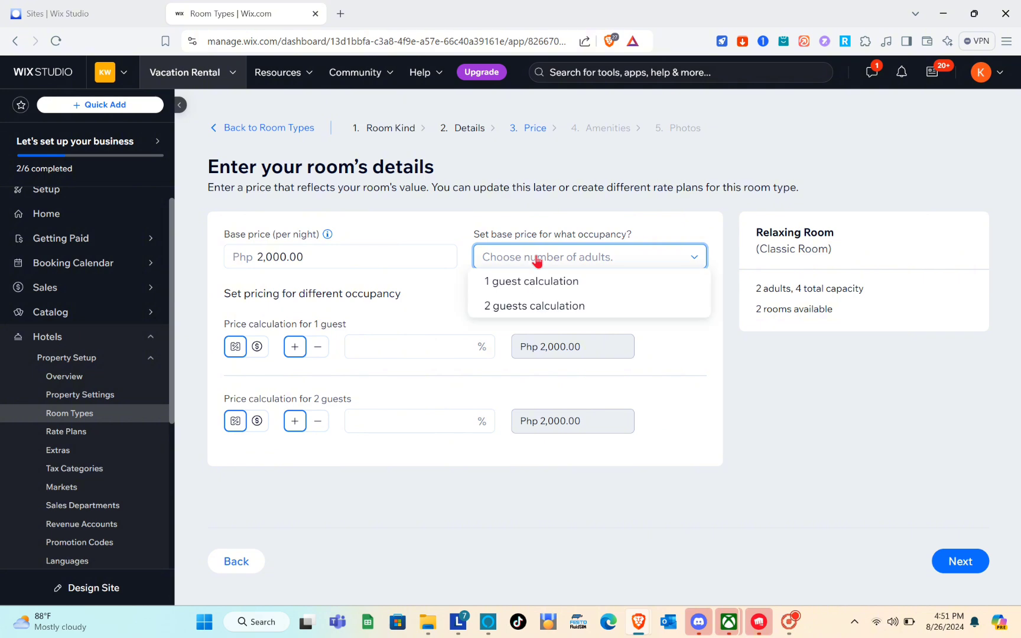
{"action": "left_click", "coordinate": [522, 308]}
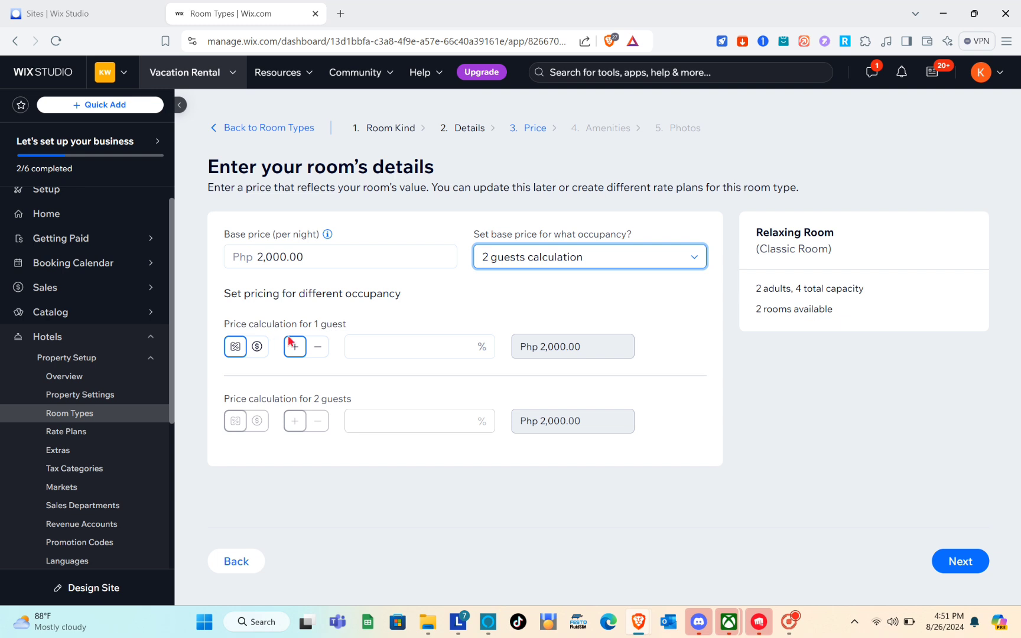
{"action": "left_click", "coordinate": [409, 347]}
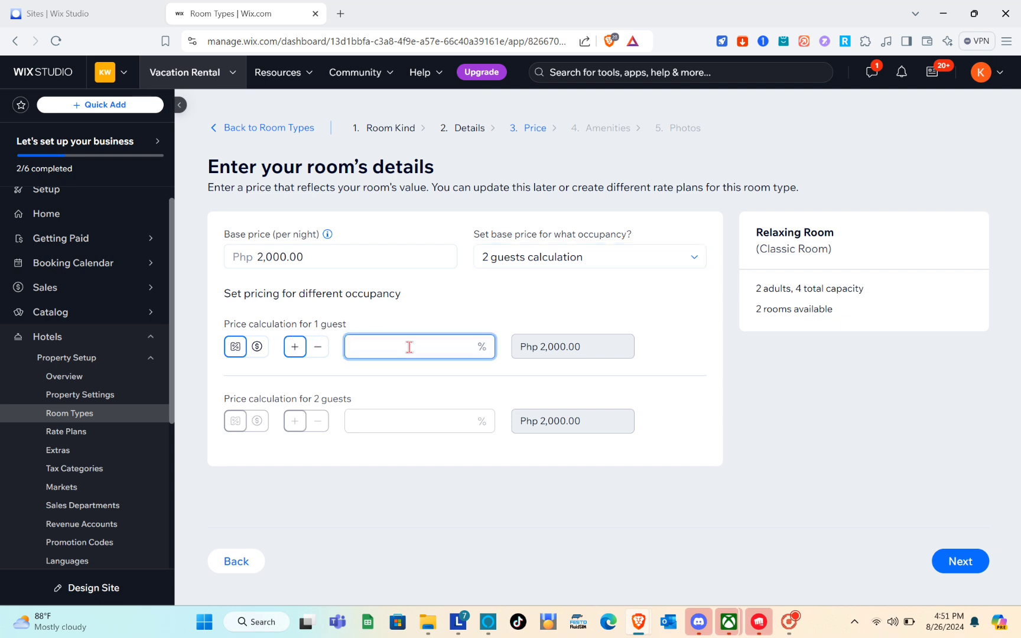
{"action": "type", "text": "10"}
{"action": "left_click", "coordinate": [381, 422]}
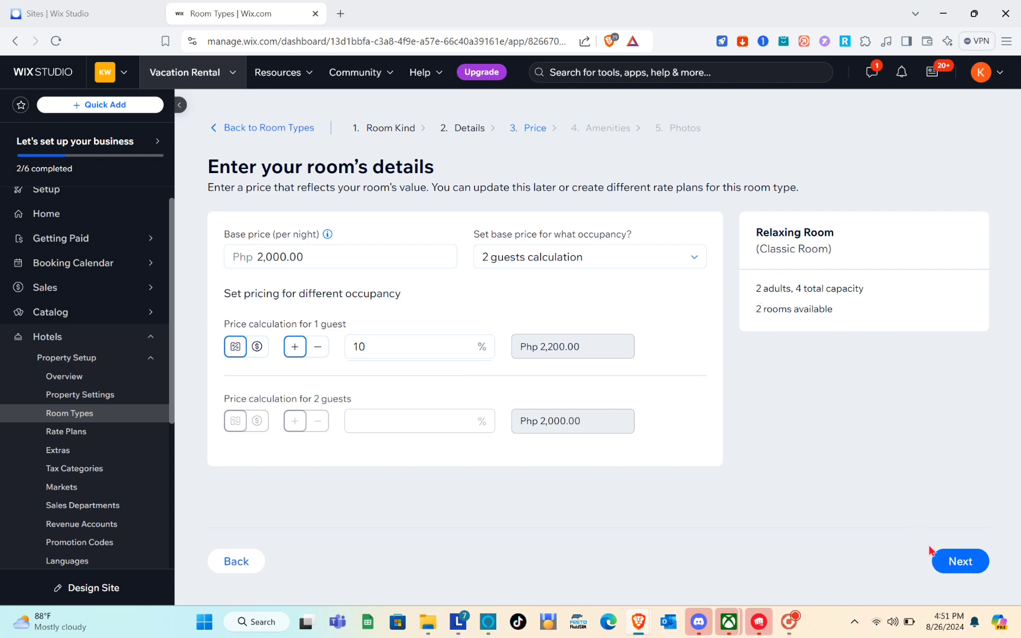
{"action": "left_click", "coordinate": [961, 577]}
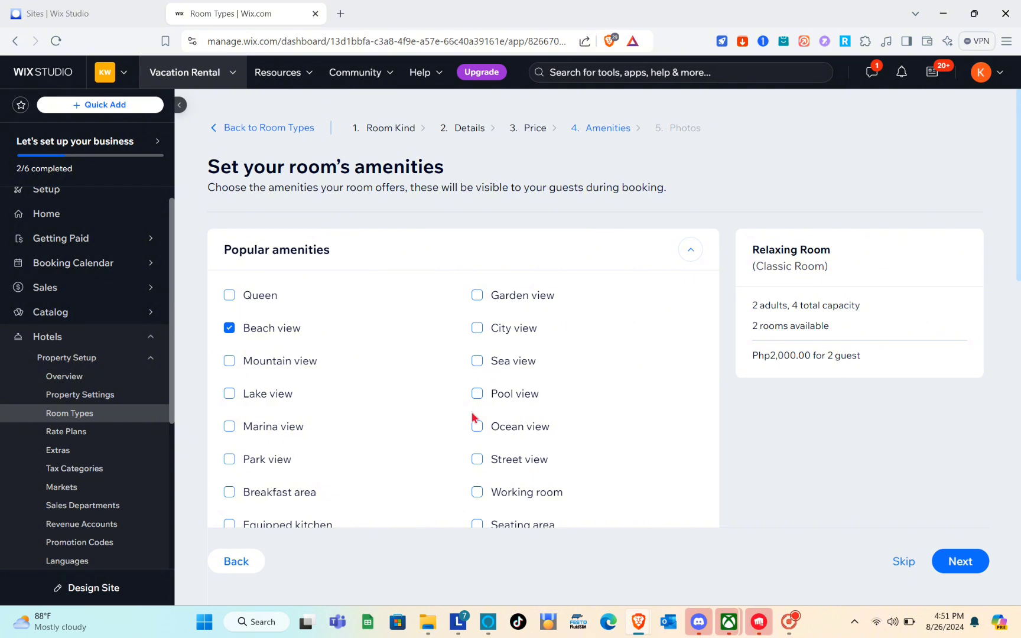
Check the Breakfast area and Cable TV amenities and advance the wizard to Photos
{"action": "scroll", "coordinate": [387, 378], "scroll_direction": "down", "scroll_amount": 3}
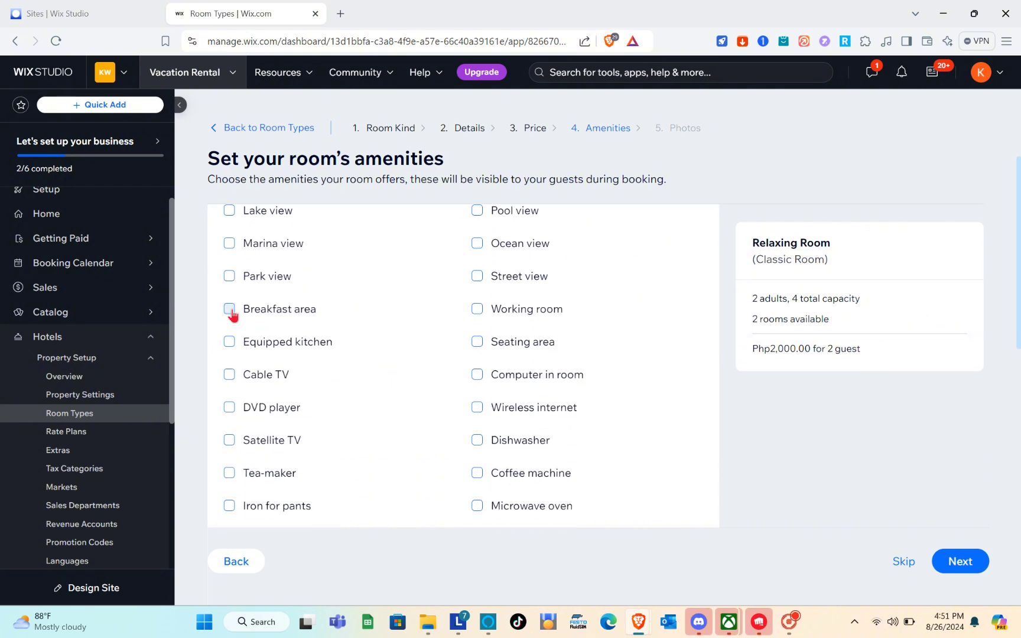
{"action": "left_click", "coordinate": [230, 309]}
{"action": "scroll", "coordinate": [230, 383], "scroll_direction": "down", "scroll_amount": 3}
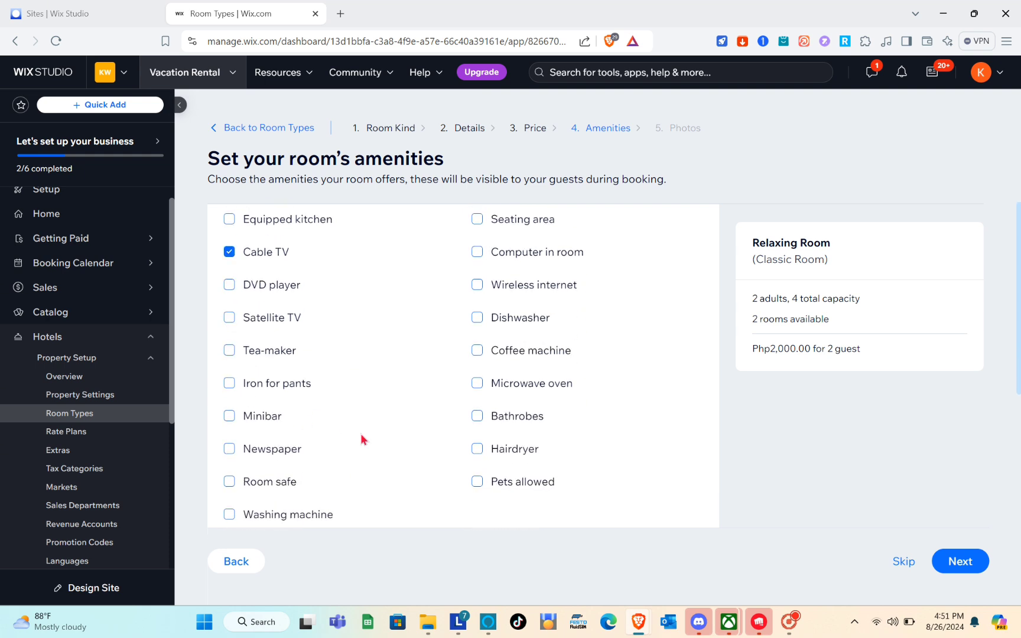
{"action": "scroll", "coordinate": [417, 438], "scroll_direction": "up", "scroll_amount": 5}
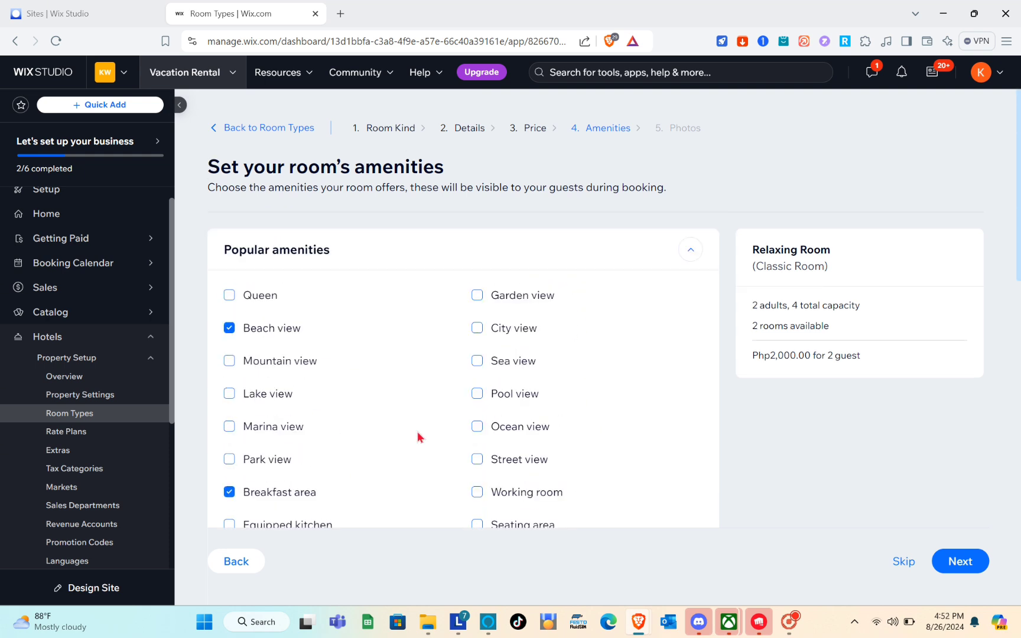
{"action": "left_click", "coordinate": [961, 559]}
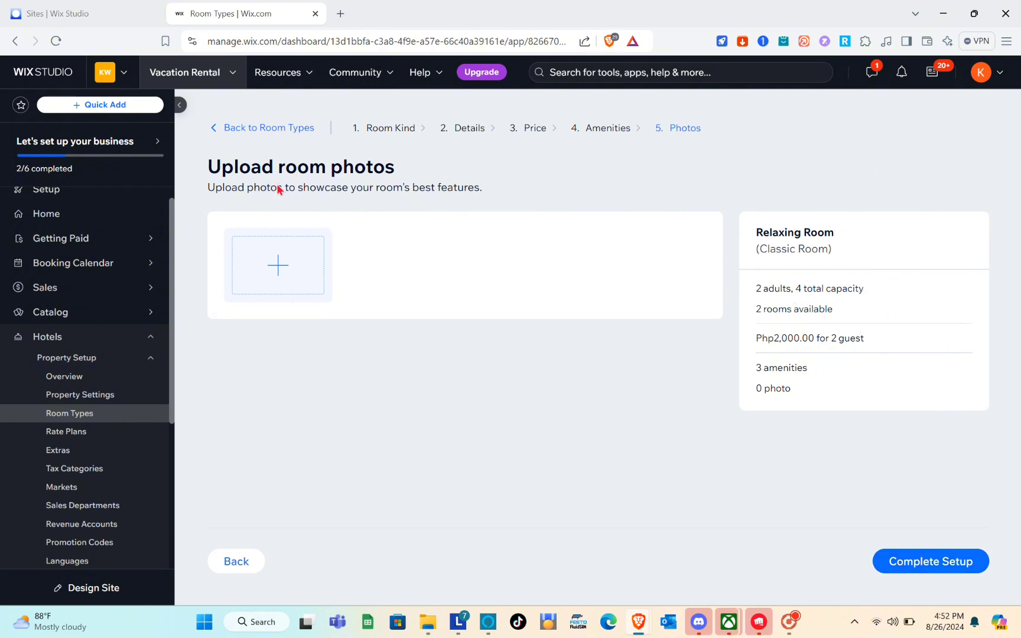
Upload the two pexels-curtis-adams interior photos, staircase and bathroom, and add them to the room
{"action": "left_click", "coordinate": [290, 294]}
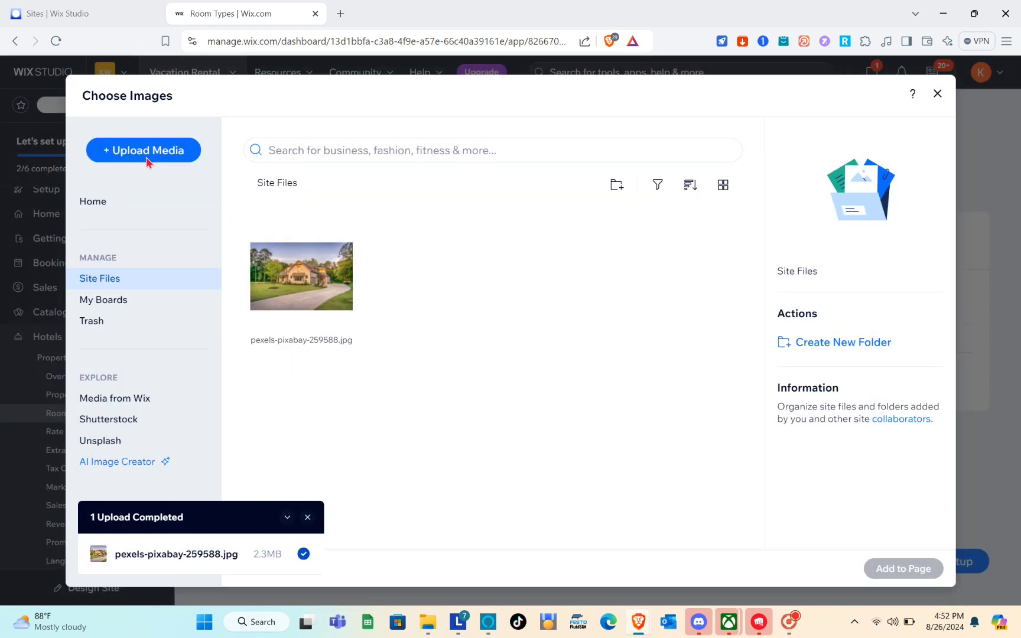
{"action": "left_click", "coordinate": [166, 159]}
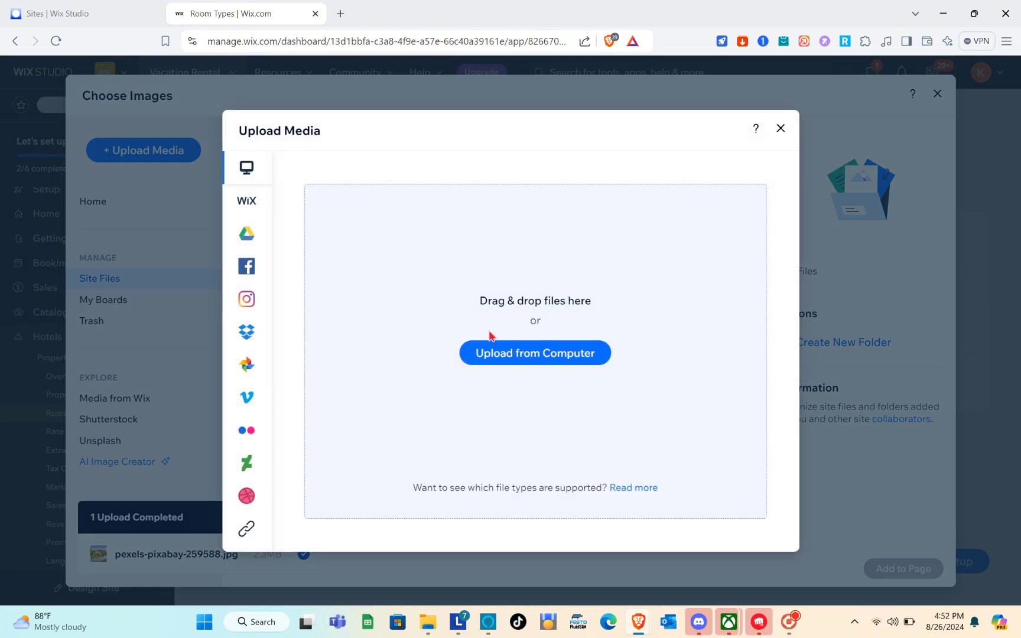
{"action": "left_click", "coordinate": [505, 357]}
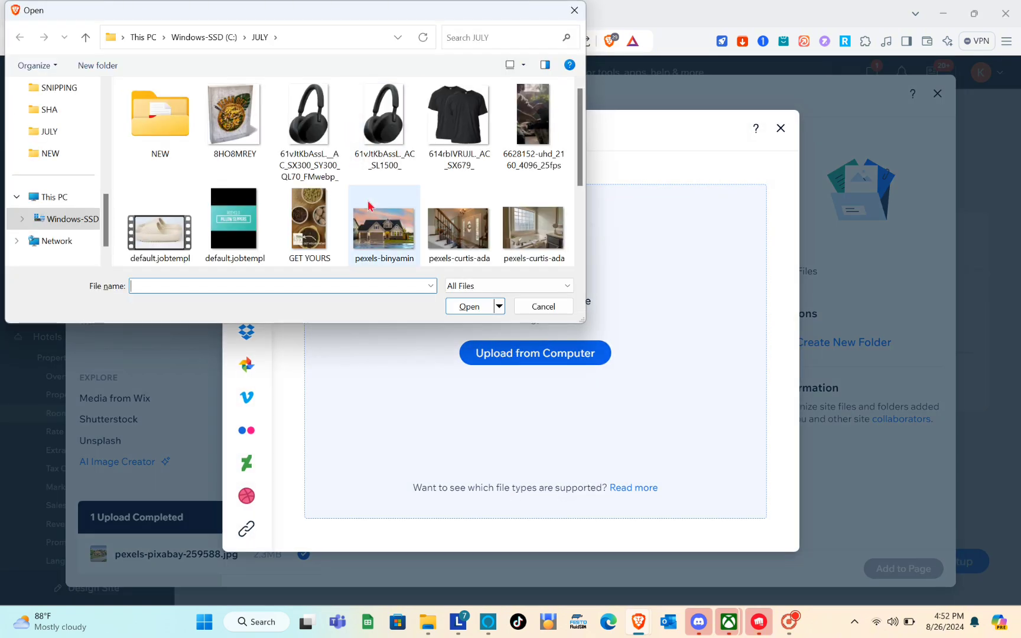
{"action": "left_click", "coordinate": [454, 237]}
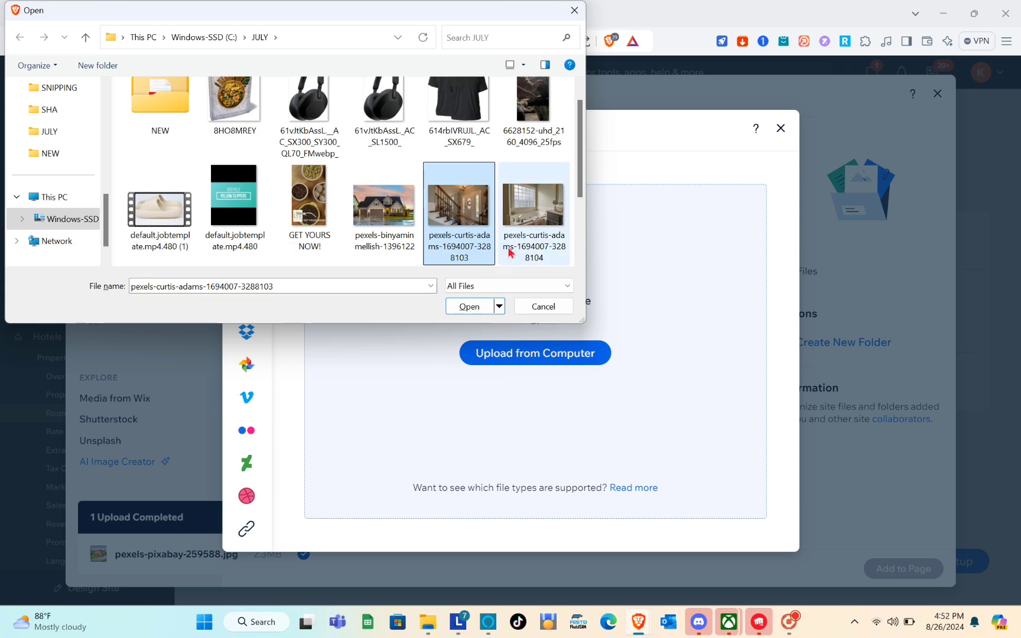
{"action": "left_click", "coordinate": [528, 228], "text": "ctrl"}
{"action": "left_click", "coordinate": [469, 306]}
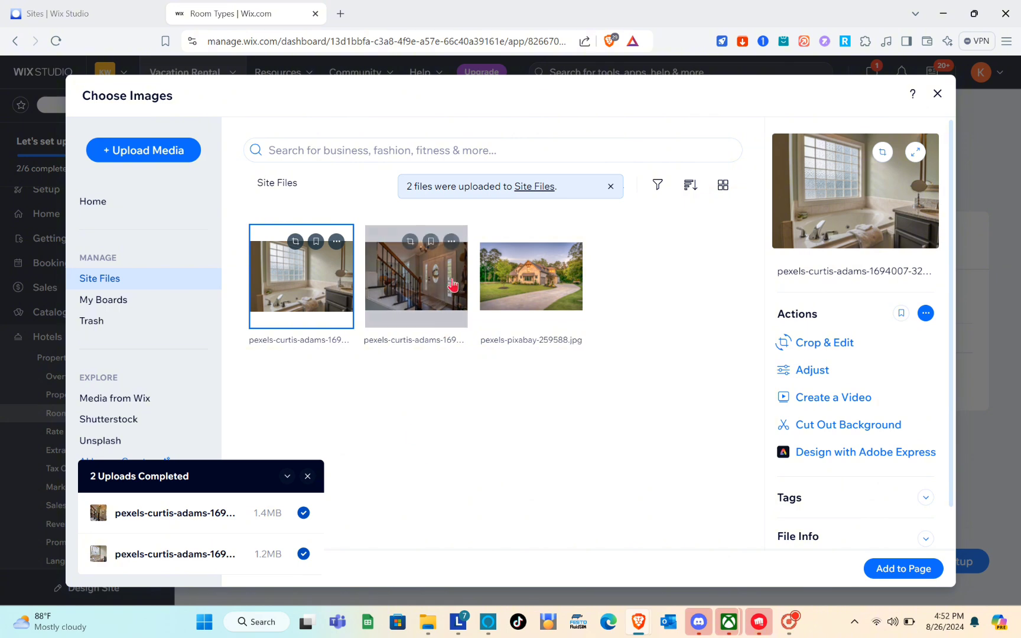
{"action": "left_click", "coordinate": [435, 292]}
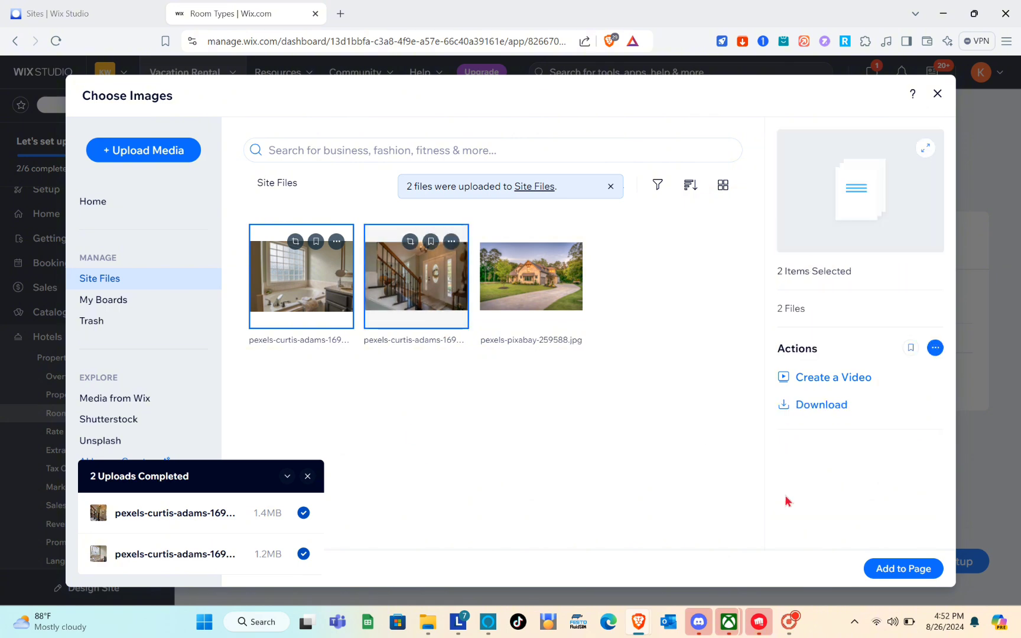
{"action": "left_click", "coordinate": [890, 572]}
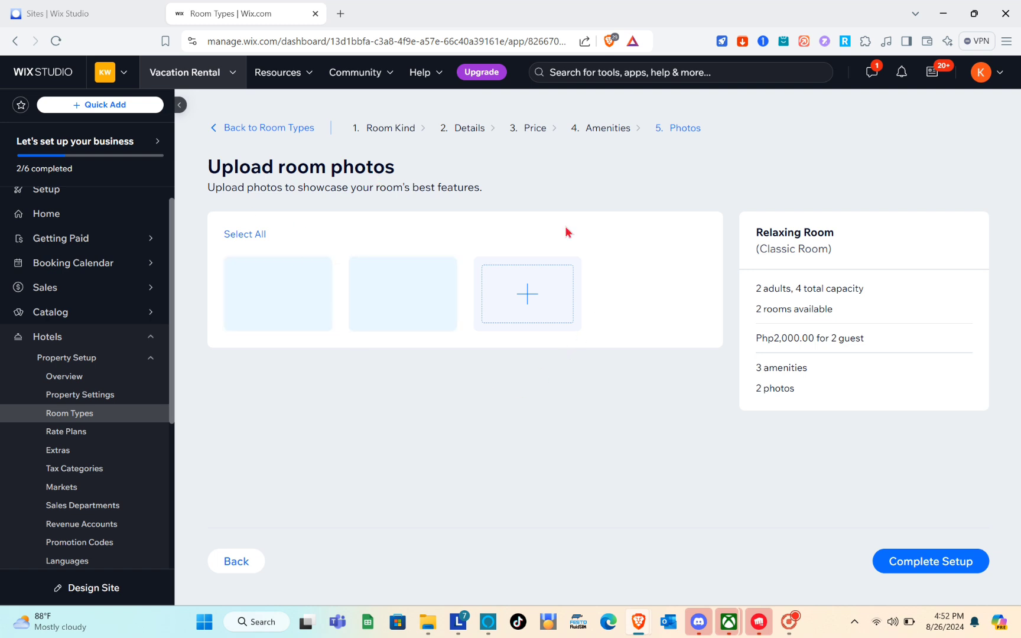
Complete setup with the room on sale and bookable until Aug 31, 2024, then save
{"action": "left_click", "coordinate": [939, 562]}
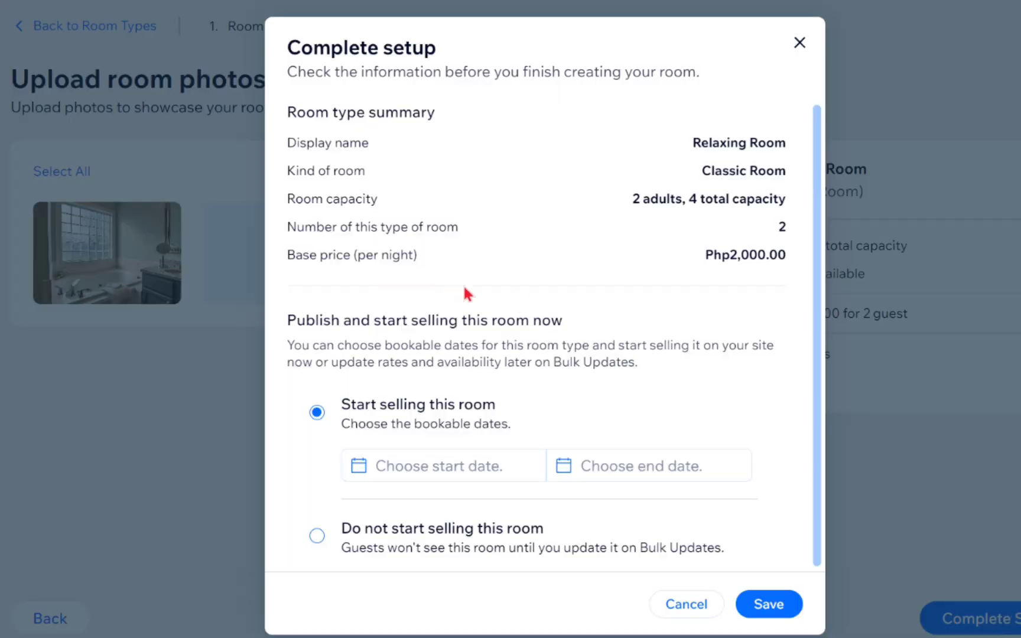
{"action": "scroll", "coordinate": [506, 219], "scroll_direction": "down", "scroll_amount": 1}
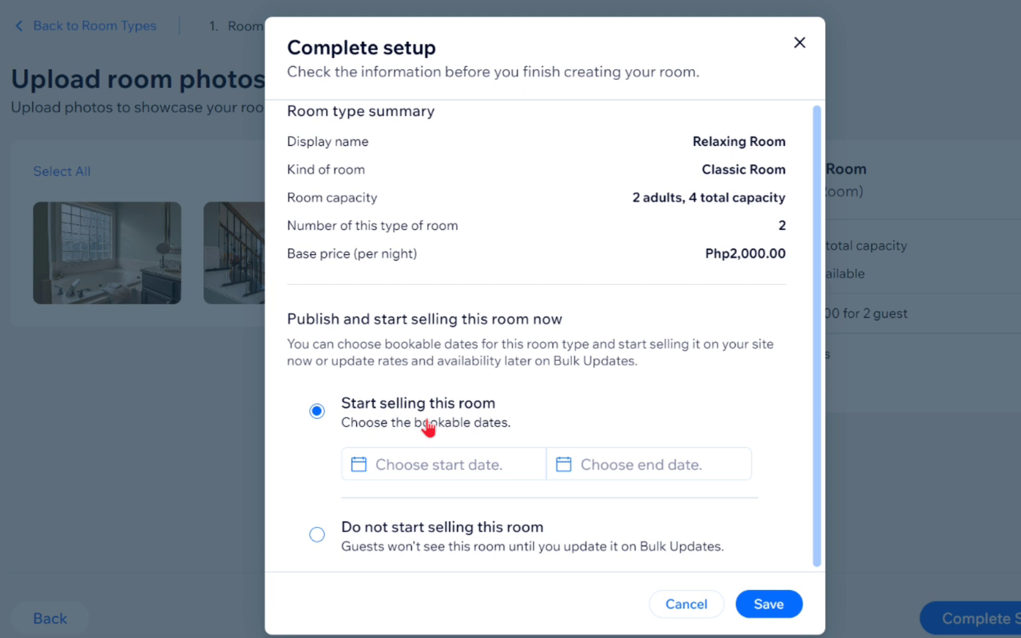
{"action": "left_click", "coordinate": [468, 471]}
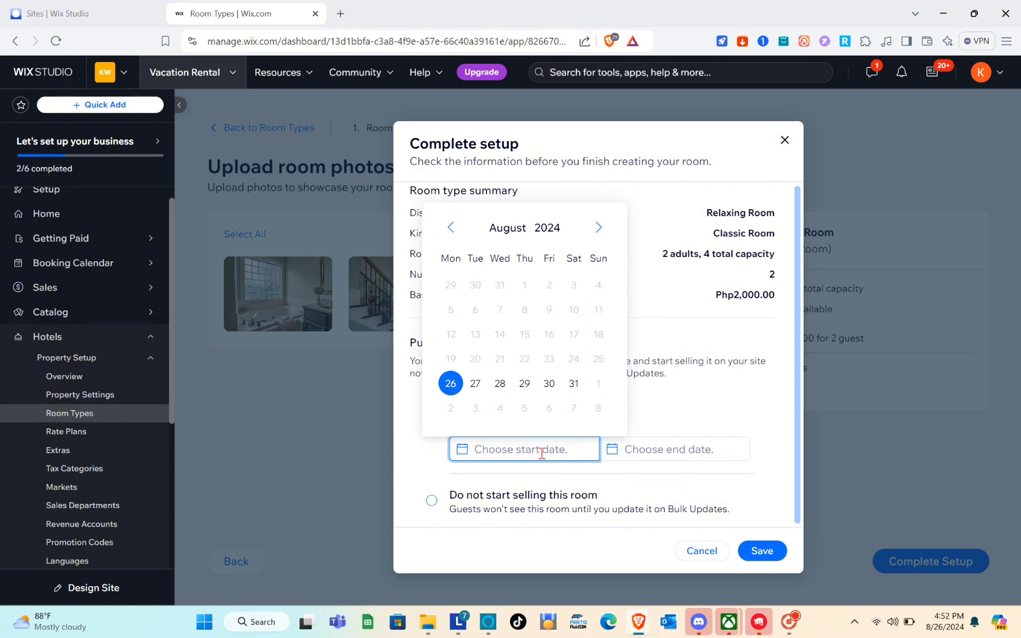
{"action": "left_click", "coordinate": [677, 450]}
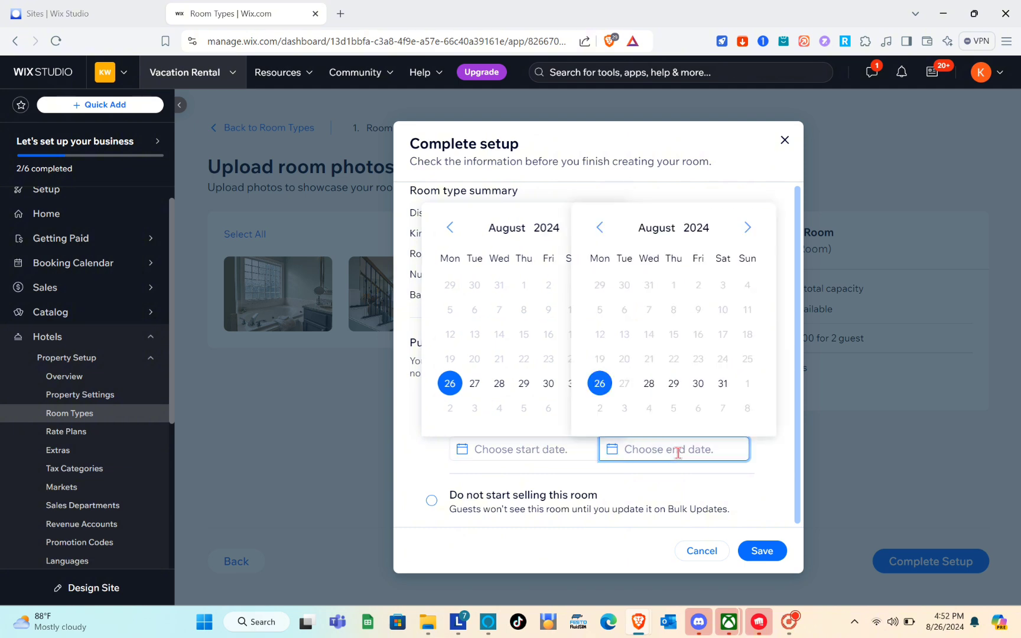
{"action": "left_click", "coordinate": [723, 385]}
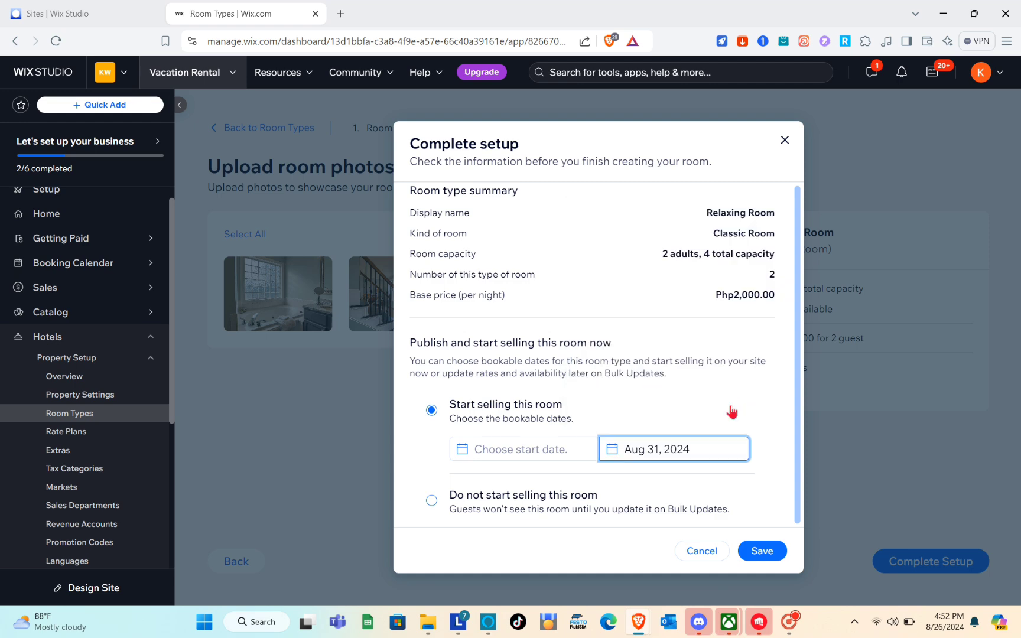
{"action": "left_click", "coordinate": [768, 553]}
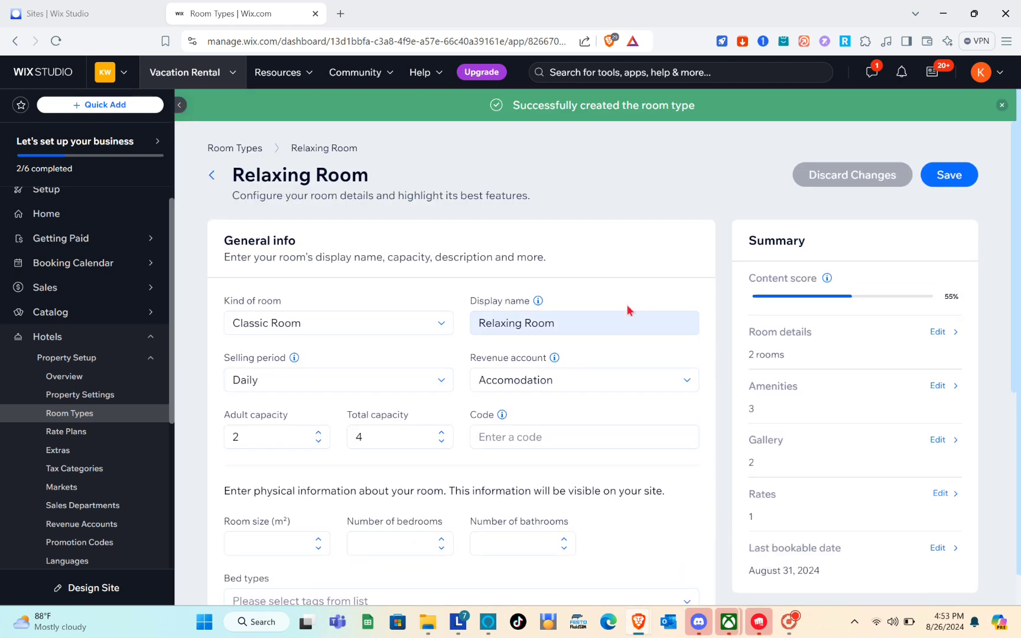
Save the Relaxing Room details page and return to the Property Setup Overview
{"action": "scroll", "coordinate": [491, 331], "scroll_direction": "down", "scroll_amount": 5}
{"action": "scroll", "coordinate": [494, 338], "scroll_direction": "down", "scroll_amount": 2}
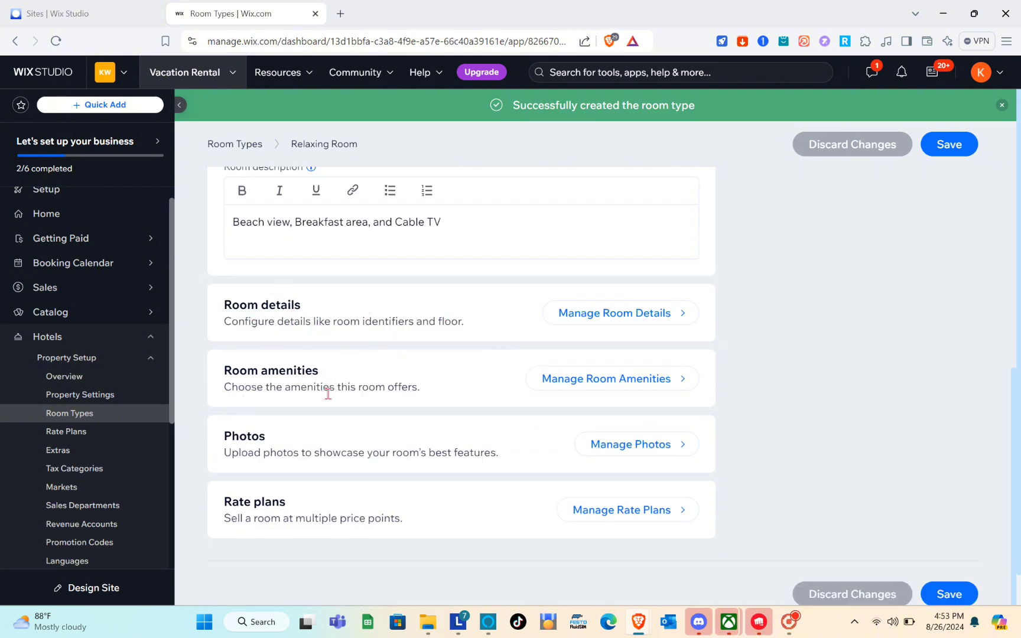
{"action": "scroll", "coordinate": [536, 432], "scroll_direction": "up", "scroll_amount": 1}
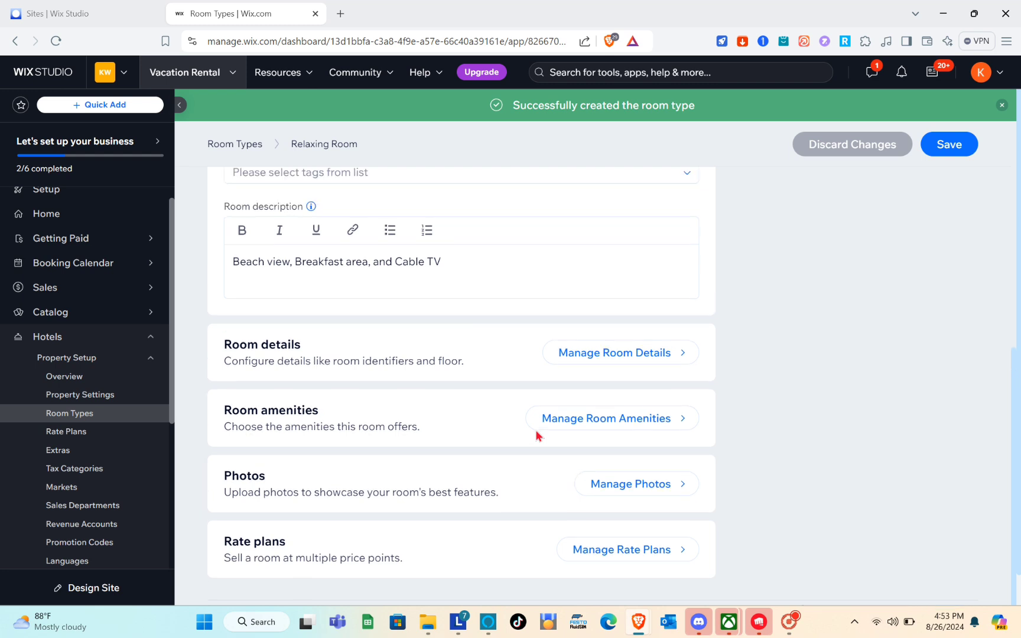
{"action": "scroll", "coordinate": [591, 443], "scroll_direction": "down", "scroll_amount": 1}
{"action": "left_click", "coordinate": [941, 589]}
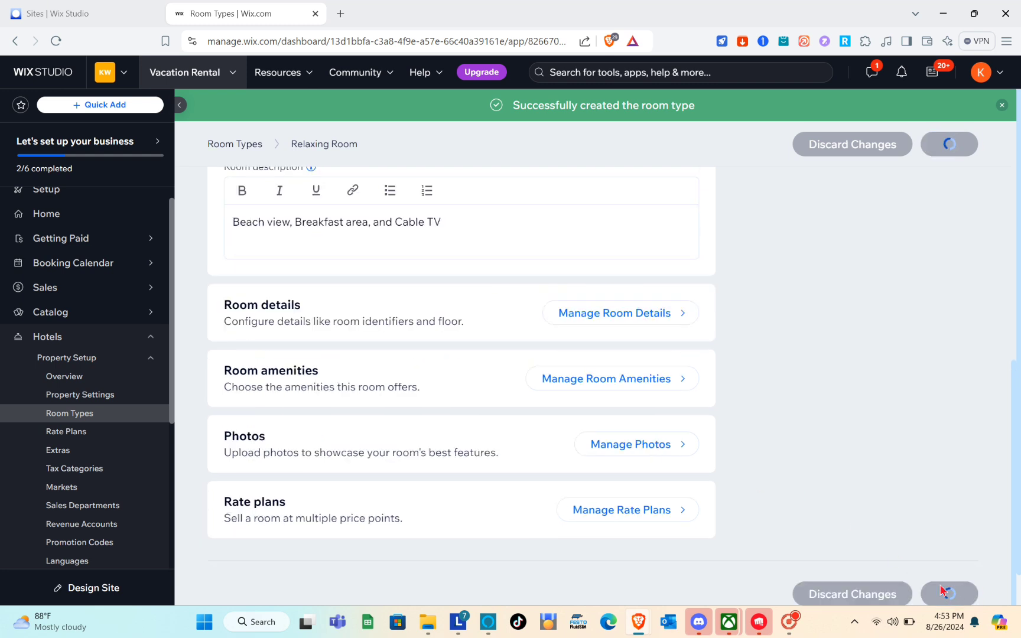
{"action": "left_click", "coordinate": [64, 376]}
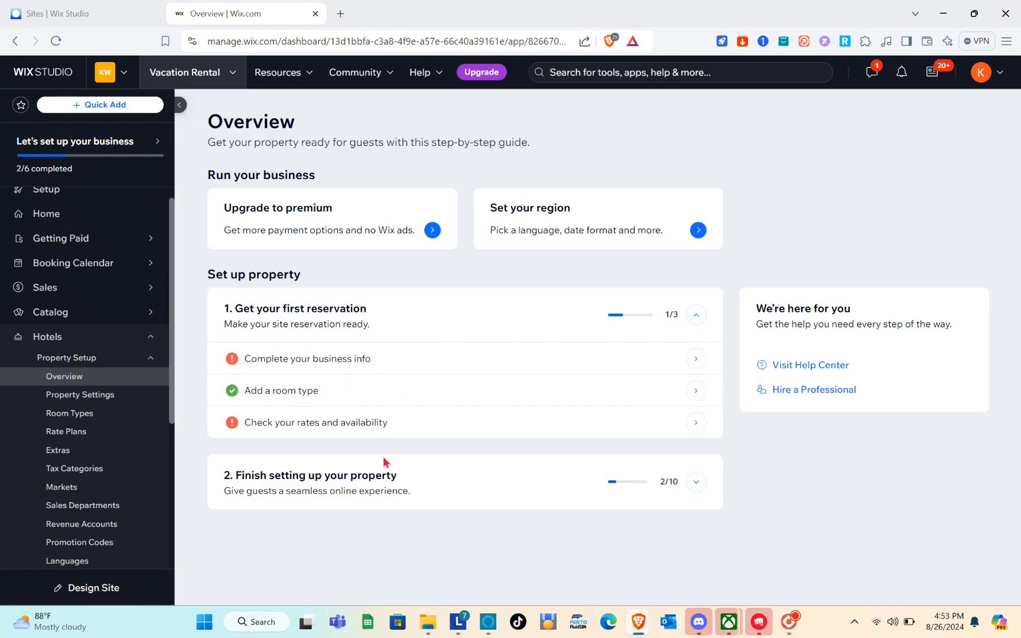
View the room's rates and availability in the Inventory Calendar, then go to the Setup checklist
{"action": "mouse_move", "coordinate": [305, 420]}
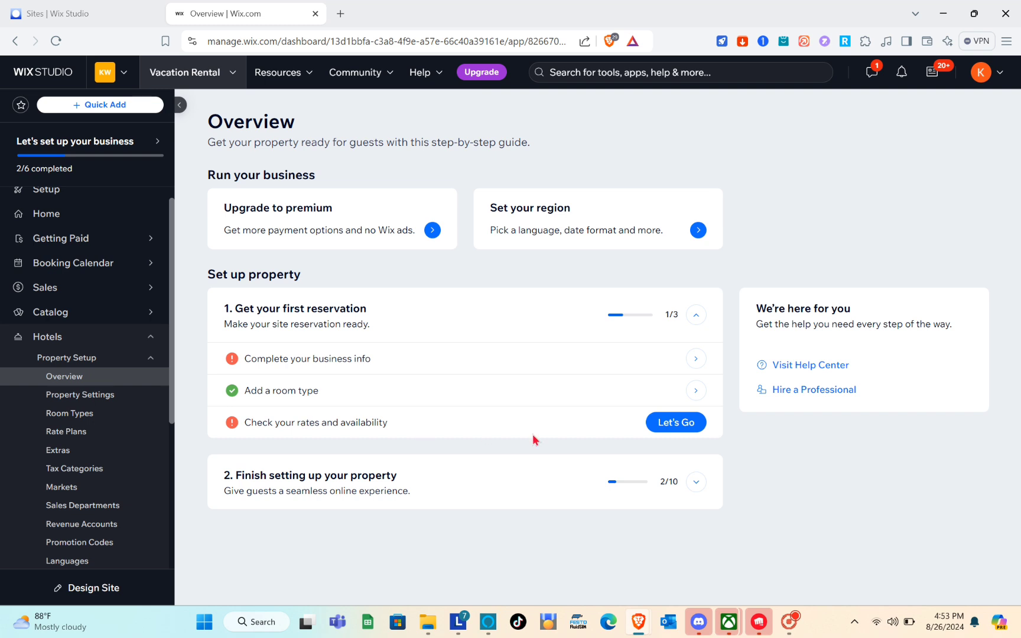
{"action": "left_click", "coordinate": [680, 426]}
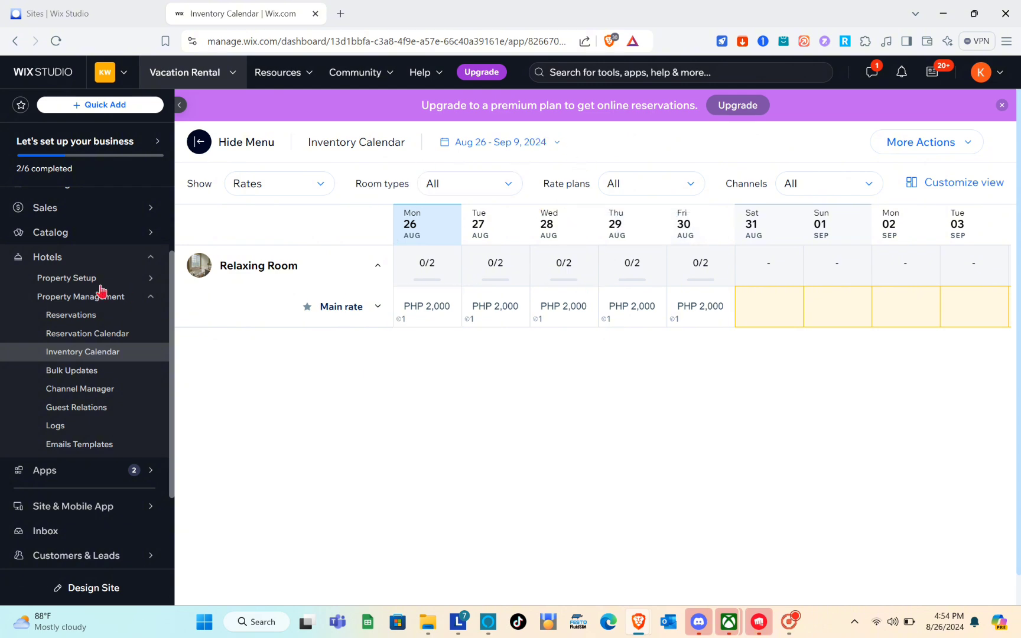
{"action": "scroll", "coordinate": [62, 240], "scroll_direction": "up", "scroll_amount": 2}
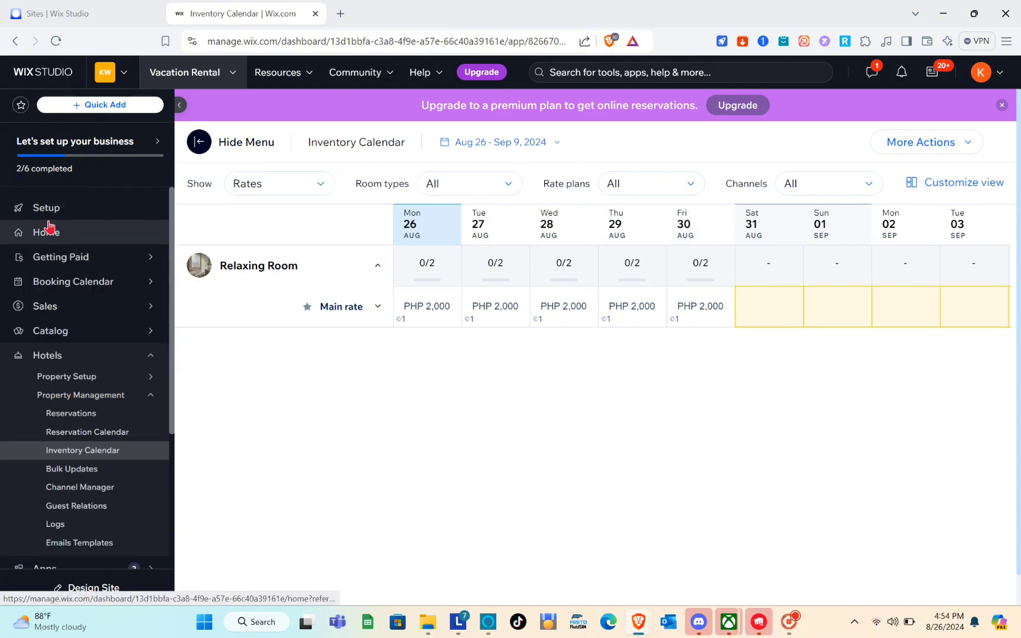
{"action": "left_click", "coordinate": [47, 214]}
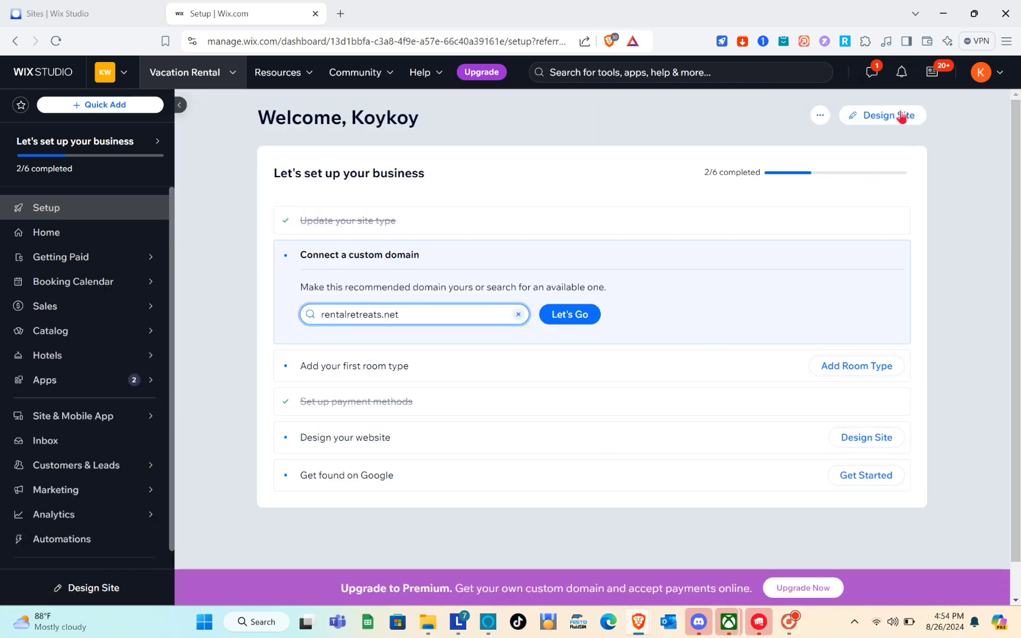
Start site design and open the Loft City vacation rental template in the editor
{"action": "left_click", "coordinate": [878, 116]}
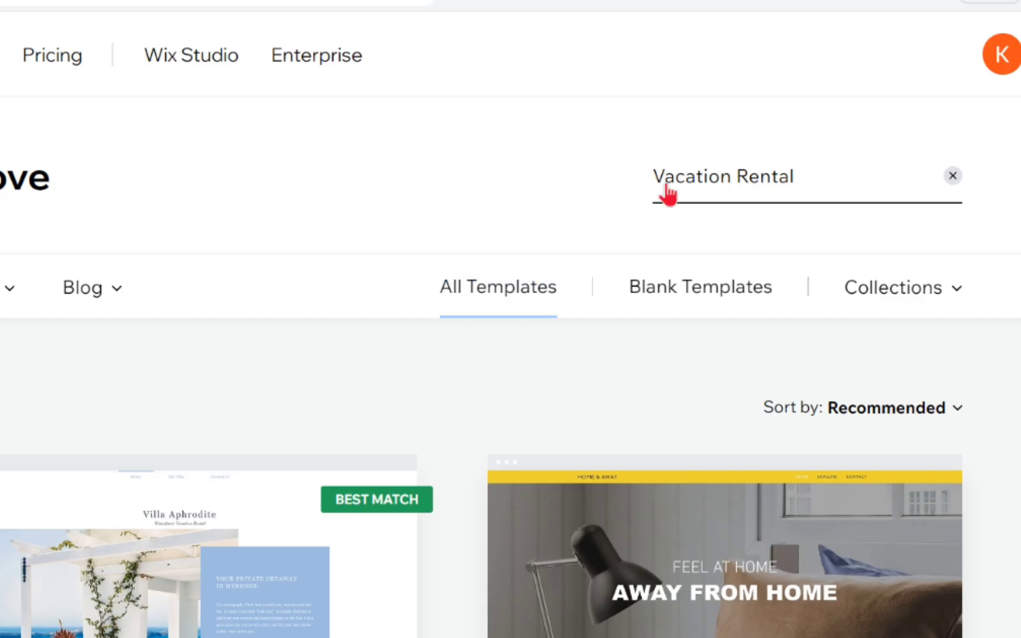
{"action": "left_click", "coordinate": [668, 192]}
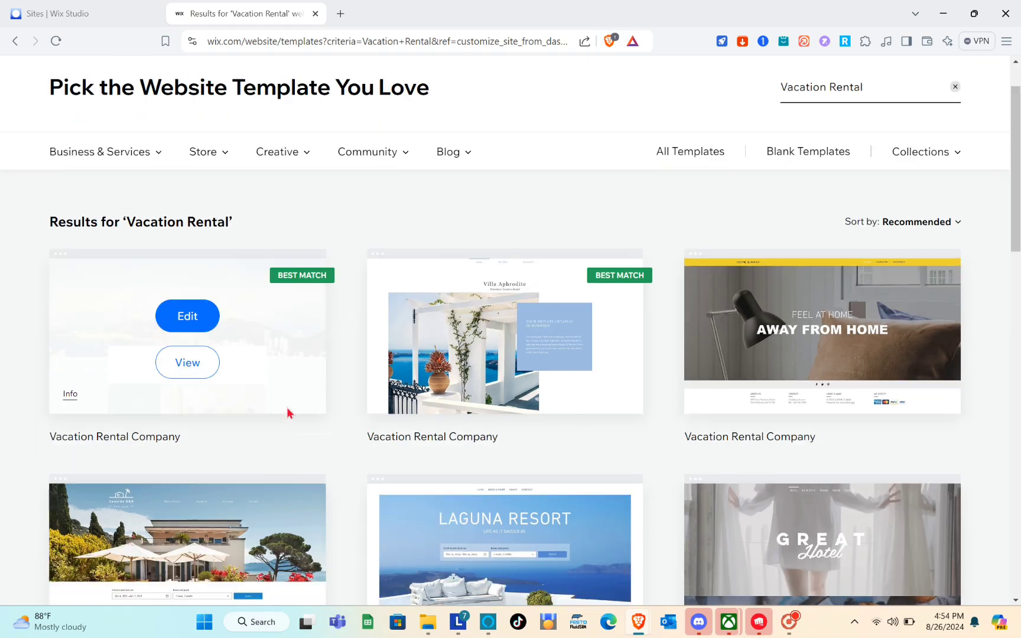
{"action": "scroll", "coordinate": [287, 413], "scroll_direction": "down", "scroll_amount": 4}
{"action": "scroll", "coordinate": [288, 412], "scroll_direction": "down", "scroll_amount": 2}
{"action": "scroll", "coordinate": [289, 412], "scroll_direction": "up", "scroll_amount": 10}
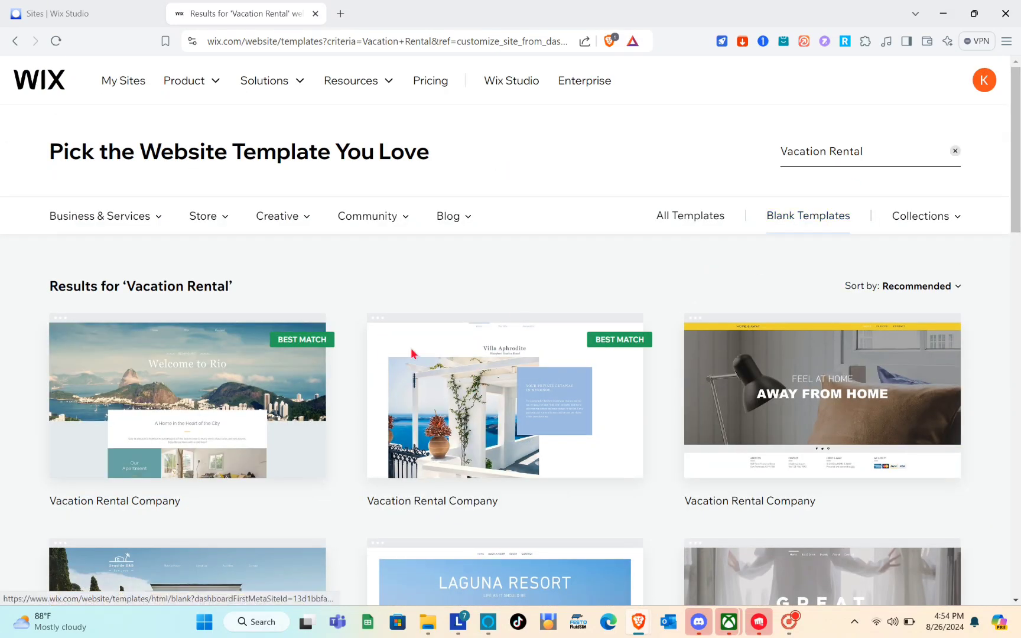
{"action": "scroll", "coordinate": [342, 407], "scroll_direction": "down", "scroll_amount": 3}
{"action": "scroll", "coordinate": [343, 407], "scroll_direction": "down", "scroll_amount": 3}
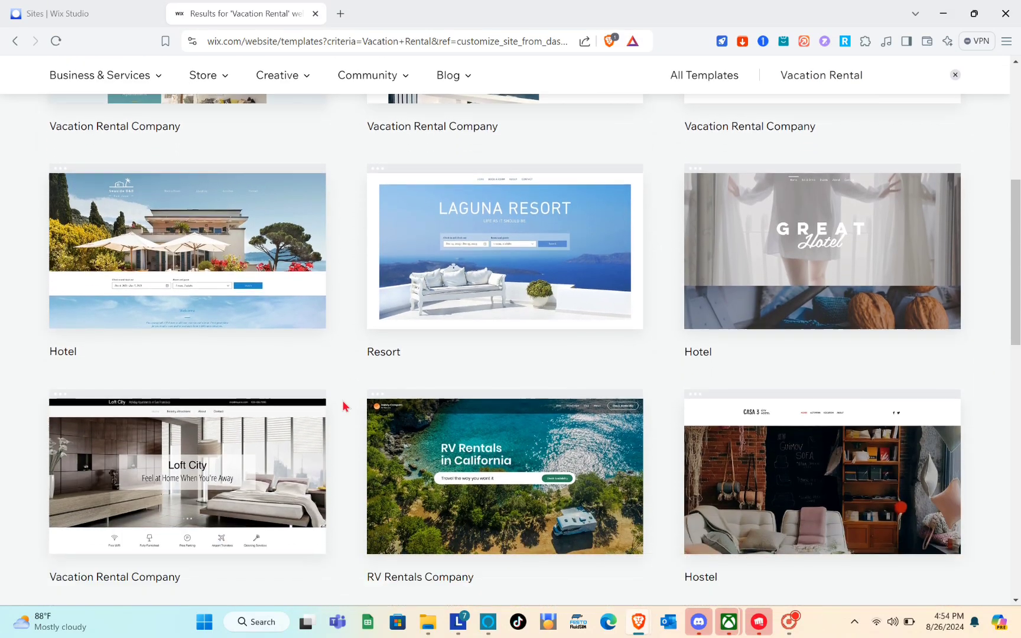
{"action": "scroll", "coordinate": [344, 406], "scroll_direction": "up", "scroll_amount": 1}
{"action": "scroll", "coordinate": [344, 406], "scroll_direction": "down", "scroll_amount": 1}
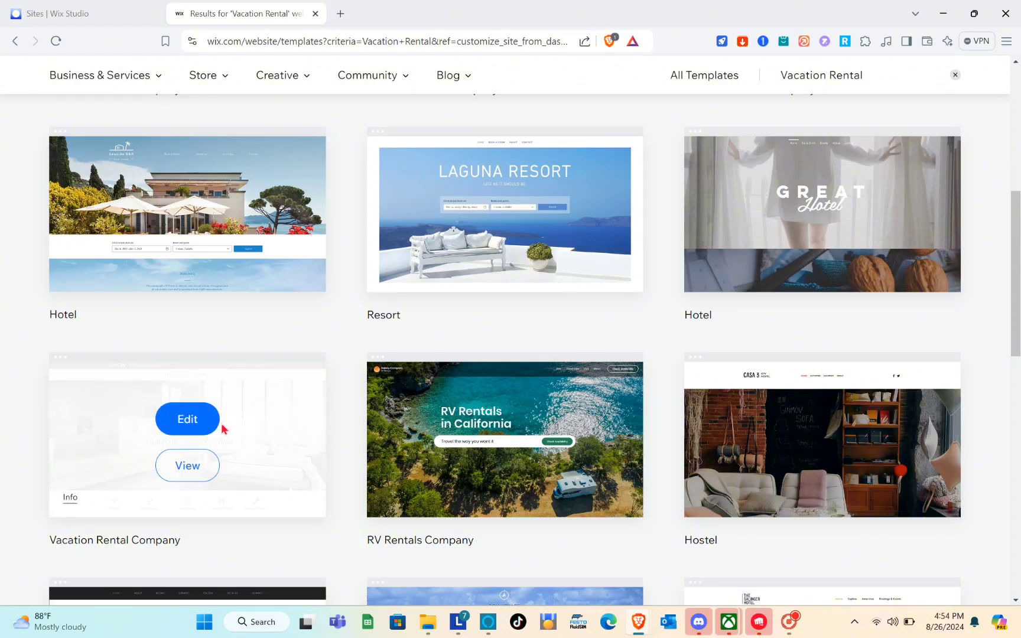
{"action": "left_click", "coordinate": [206, 418]}
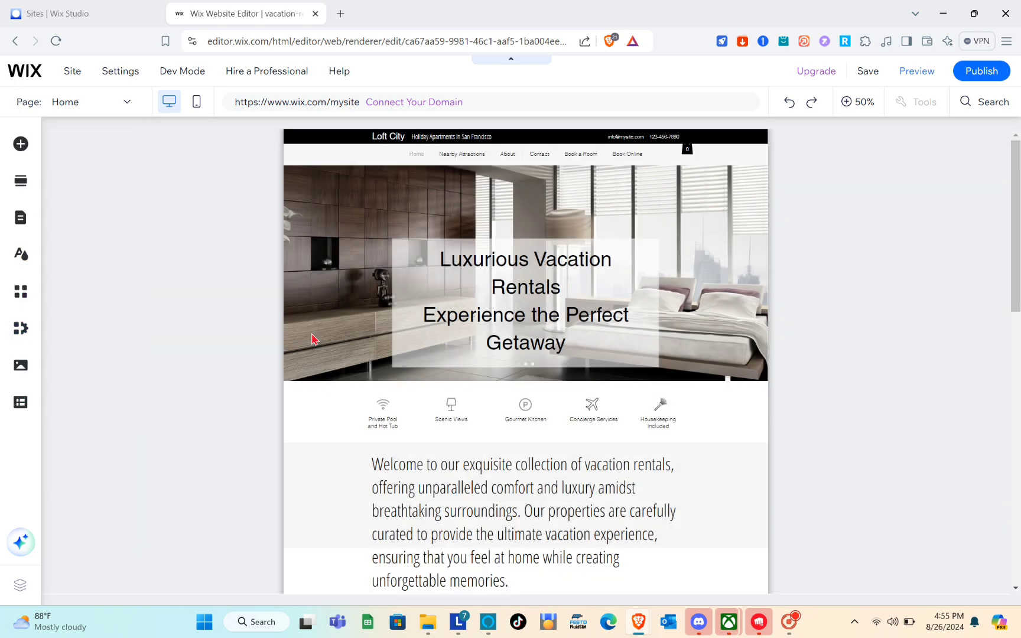
Browse the Loft City home page, hiding and restoring the editor panels with Ctrl+Shift+P
{"action": "scroll", "coordinate": [549, 334], "scroll_direction": "down", "scroll_amount": 1}
{"action": "scroll", "coordinate": [549, 331], "scroll_direction": "up", "scroll_amount": 1}
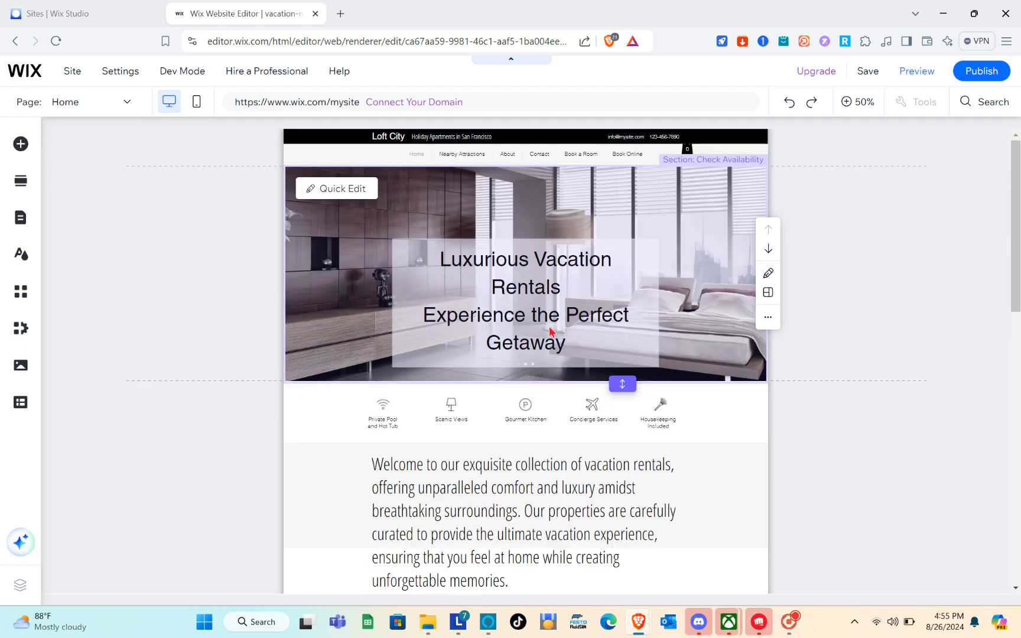
{"action": "scroll", "coordinate": [546, 402], "scroll_direction": "down", "scroll_amount": 6}
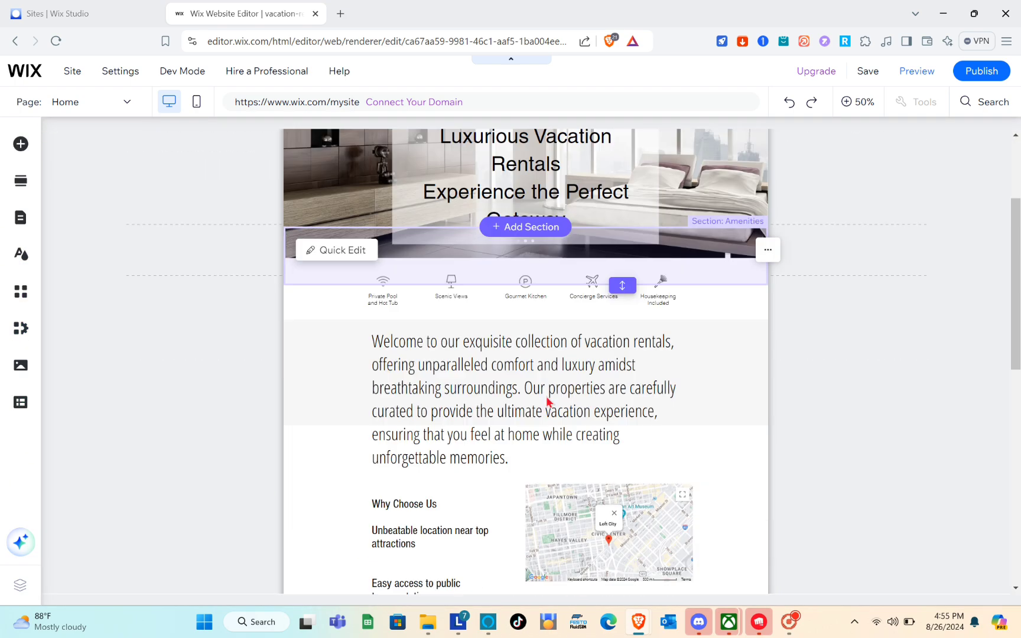
{"action": "scroll", "coordinate": [547, 402], "scroll_direction": "down", "scroll_amount": 5}
{"action": "scroll", "coordinate": [546, 402], "scroll_direction": "up", "scroll_amount": 12}
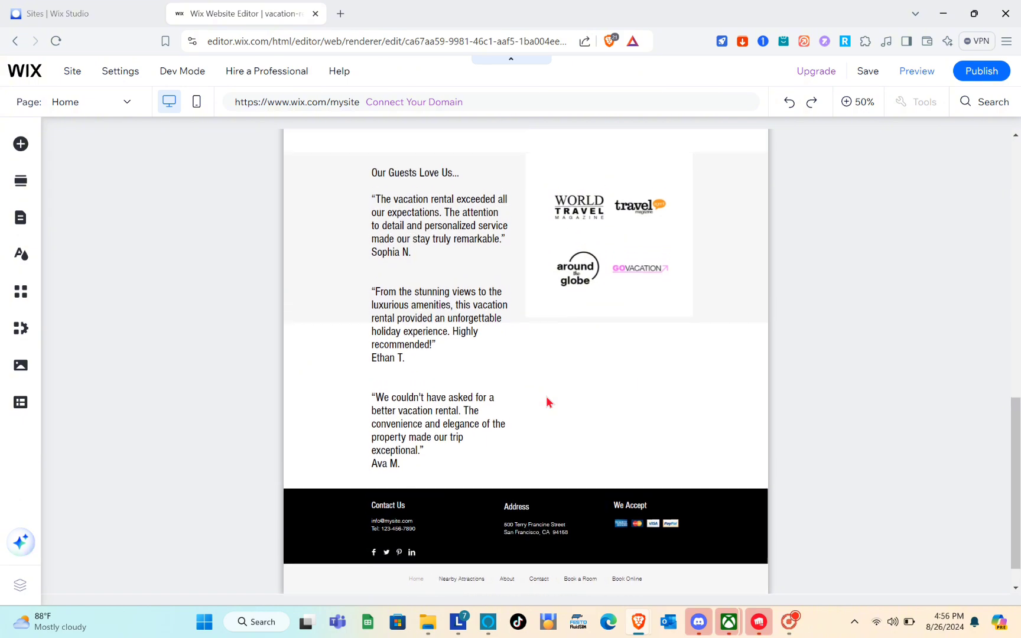
{"action": "key", "text": "ctrl+shift+p"}
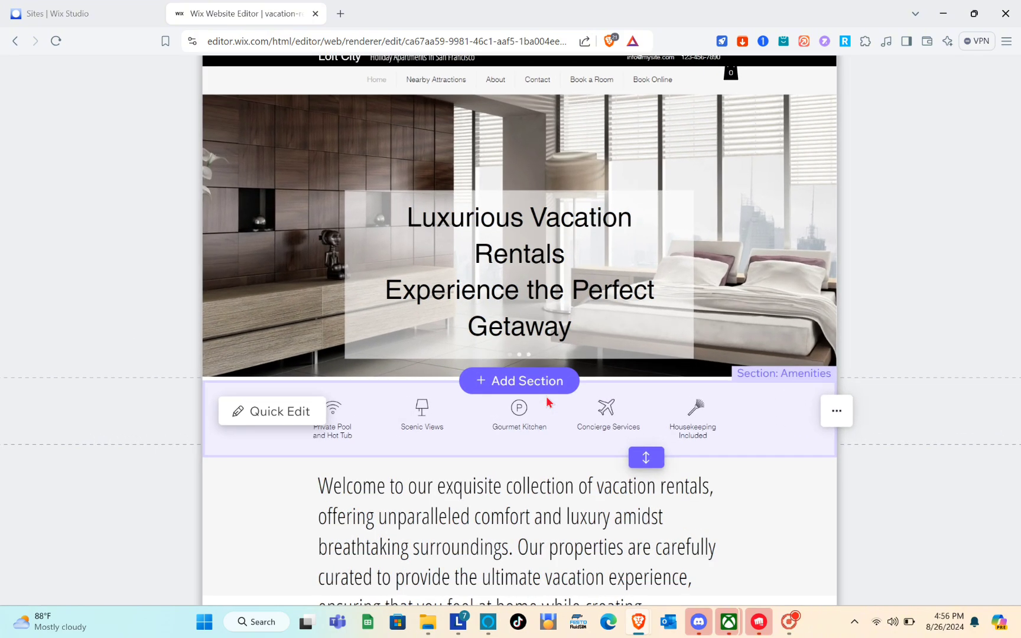
{"action": "scroll", "coordinate": [547, 402], "scroll_direction": "down", "scroll_amount": 3}
{"action": "scroll", "coordinate": [547, 402], "scroll_direction": "up", "scroll_amount": 9}
{"action": "key", "text": "ctrl+shift+p"}
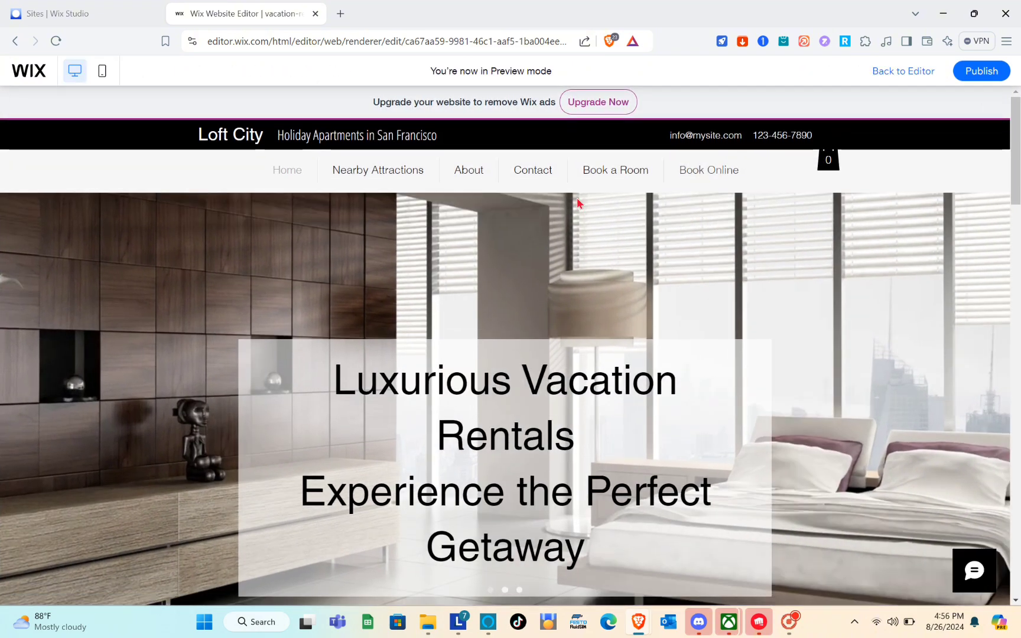
Go to the preview's Book a Room page and check the Relaxing Room listing at Php2,000.00
{"action": "scroll", "coordinate": [401, 432], "scroll_direction": "down", "scroll_amount": 5}
{"action": "scroll", "coordinate": [399, 426], "scroll_direction": "up", "scroll_amount": 5}
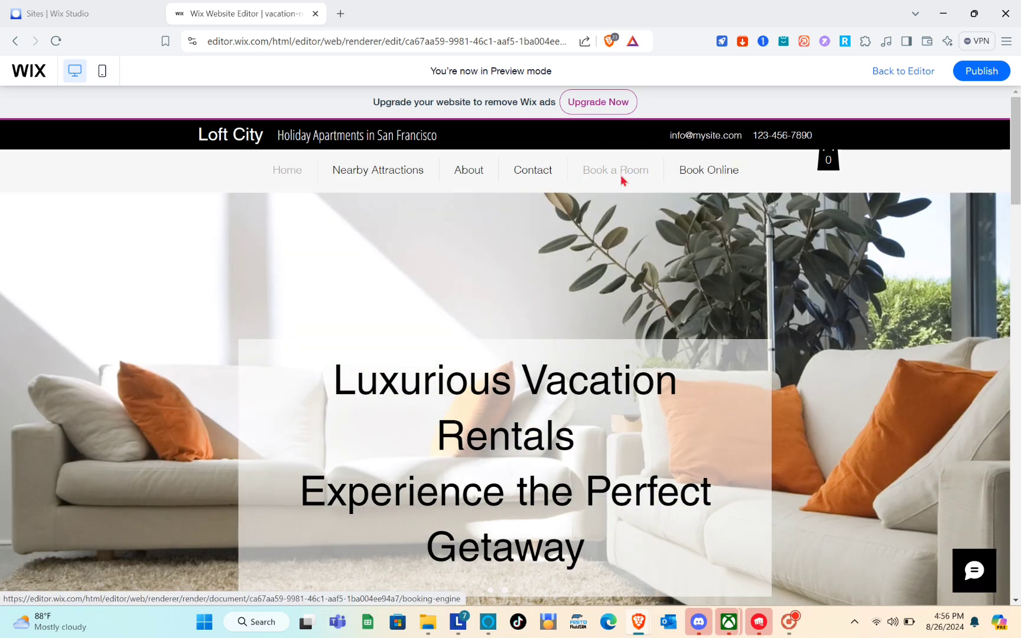
{"action": "left_click", "coordinate": [621, 177]}
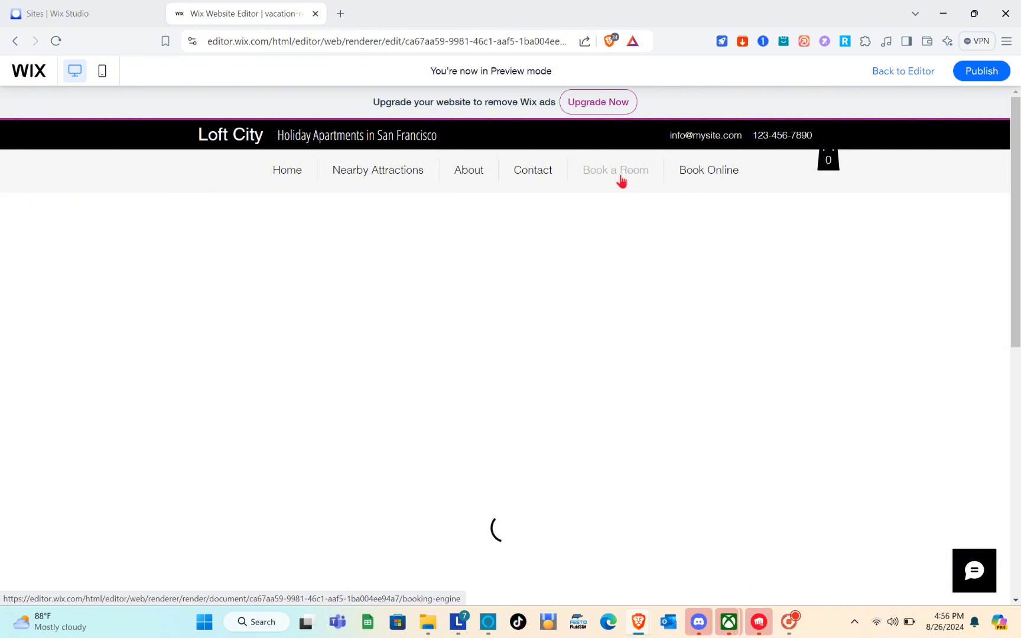
{"action": "scroll", "coordinate": [621, 181], "scroll_direction": "down", "scroll_amount": 2}
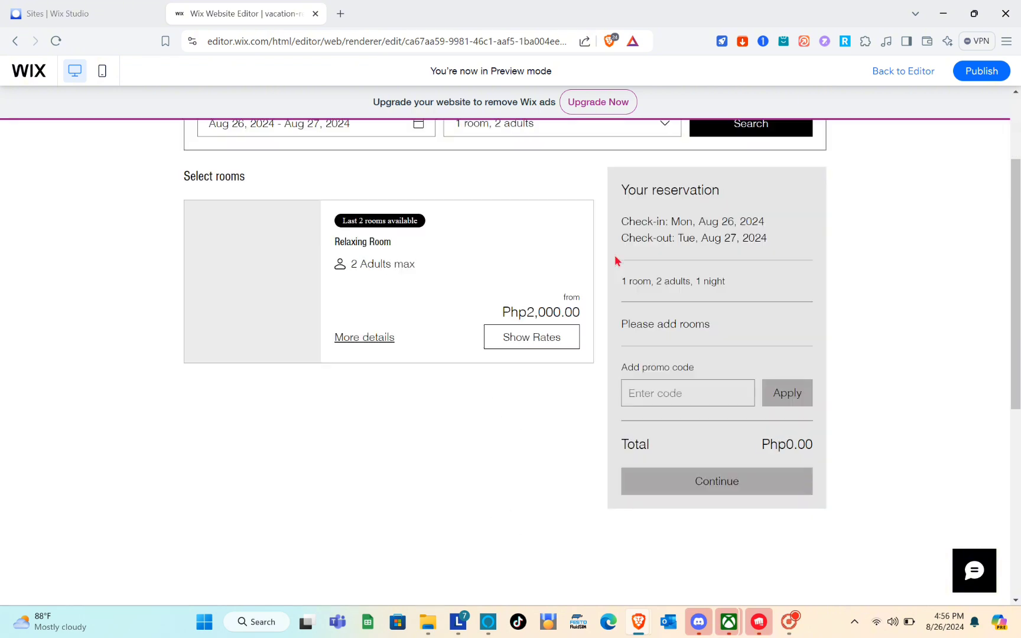
{"action": "scroll", "coordinate": [618, 261], "scroll_direction": "up", "scroll_amount": 2}
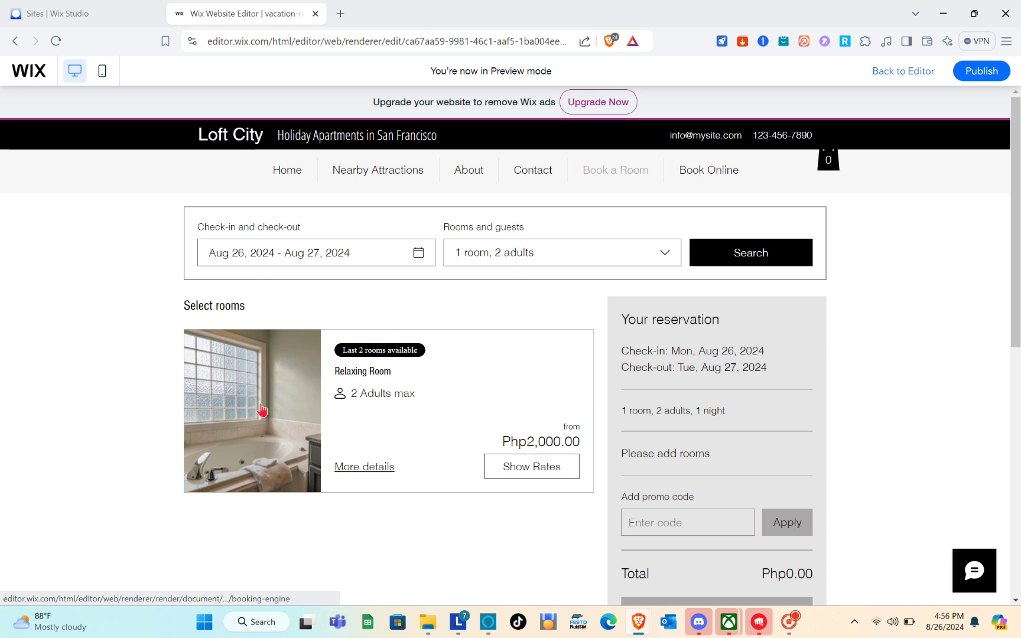
{"action": "scroll", "coordinate": [479, 382], "scroll_direction": "down", "scroll_amount": 2}
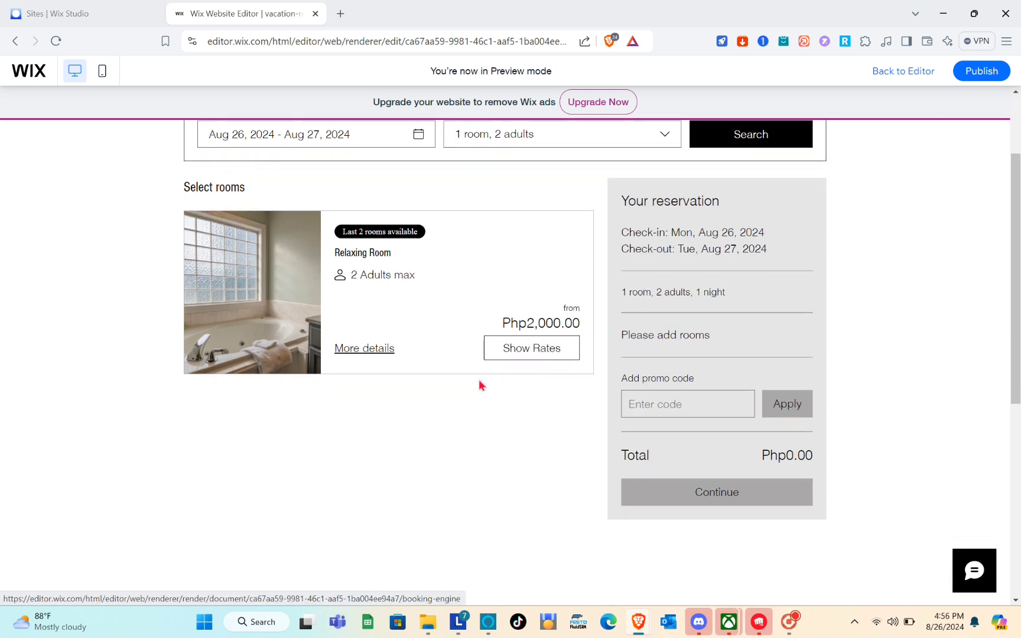
{"action": "scroll", "coordinate": [480, 385], "scroll_direction": "up", "scroll_amount": 2}
{"action": "scroll", "coordinate": [480, 386], "scroll_direction": "down", "scroll_amount": 1}
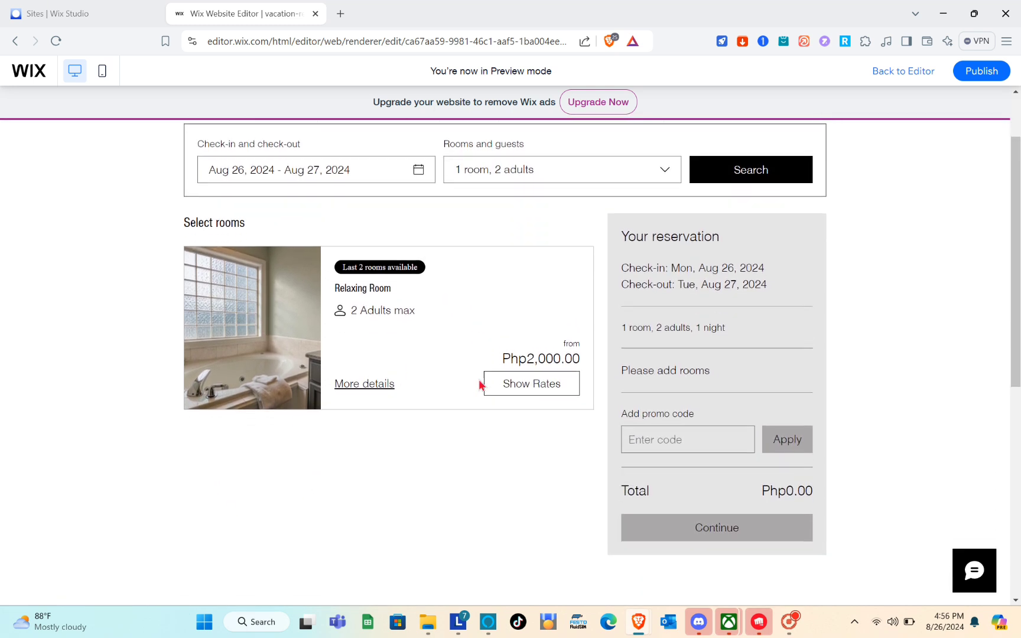
{"action": "scroll", "coordinate": [480, 386], "scroll_direction": "down", "scroll_amount": 1}
{"action": "scroll", "coordinate": [480, 384], "scroll_direction": "up", "scroll_amount": 1}
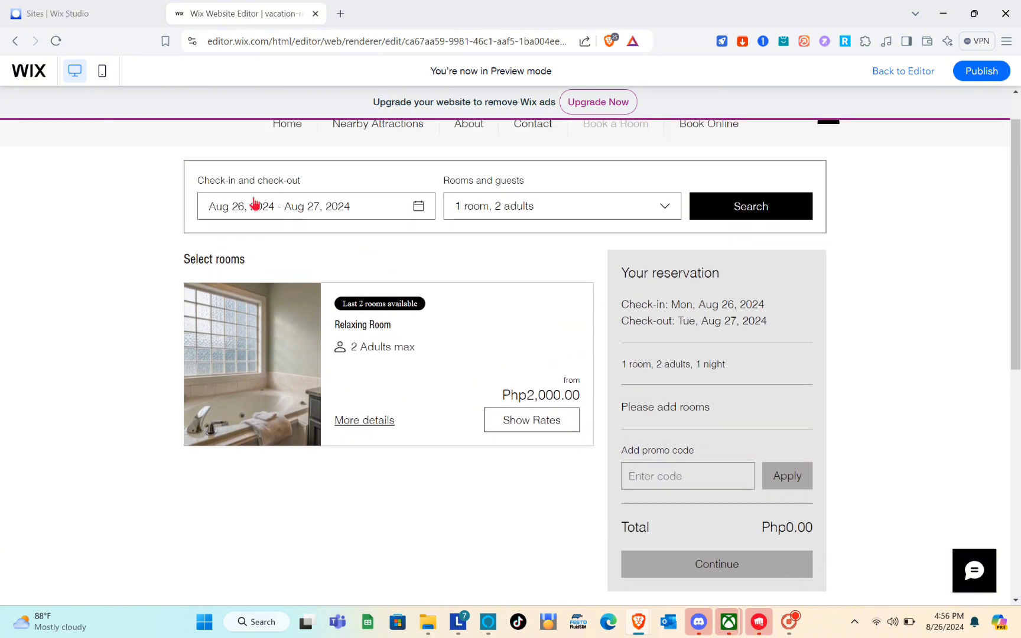
Open and close the date picker and the Rooms and guests dropdown without changes
{"action": "left_click", "coordinate": [412, 208]}
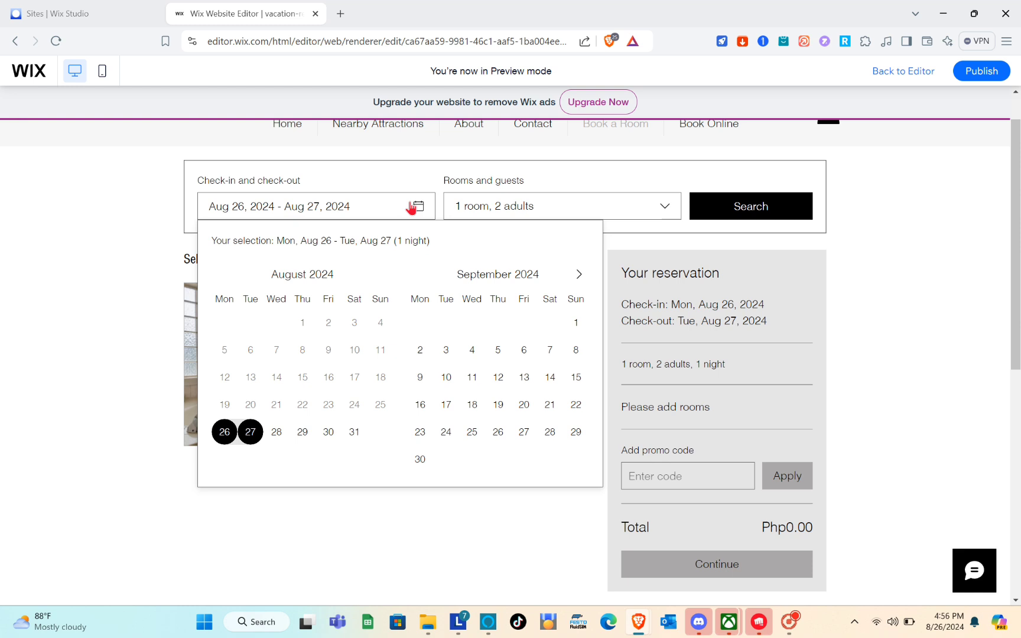
{"action": "left_click", "coordinate": [411, 208]}
{"action": "left_click", "coordinate": [591, 210]}
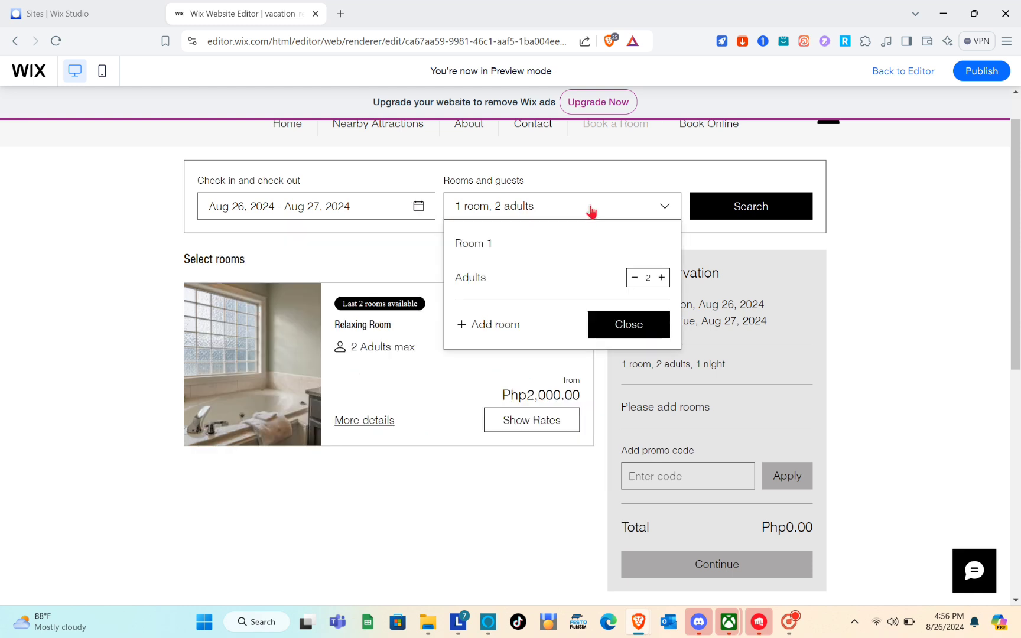
{"action": "left_click", "coordinate": [591, 210]}
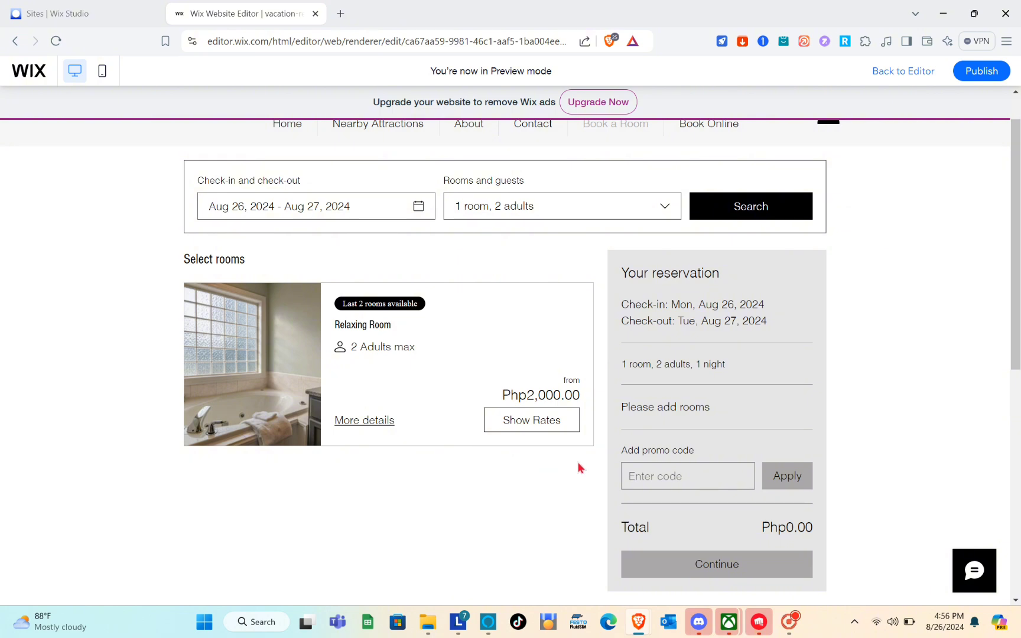
{"action": "scroll", "coordinate": [656, 452], "scroll_direction": "down", "scroll_amount": 2}
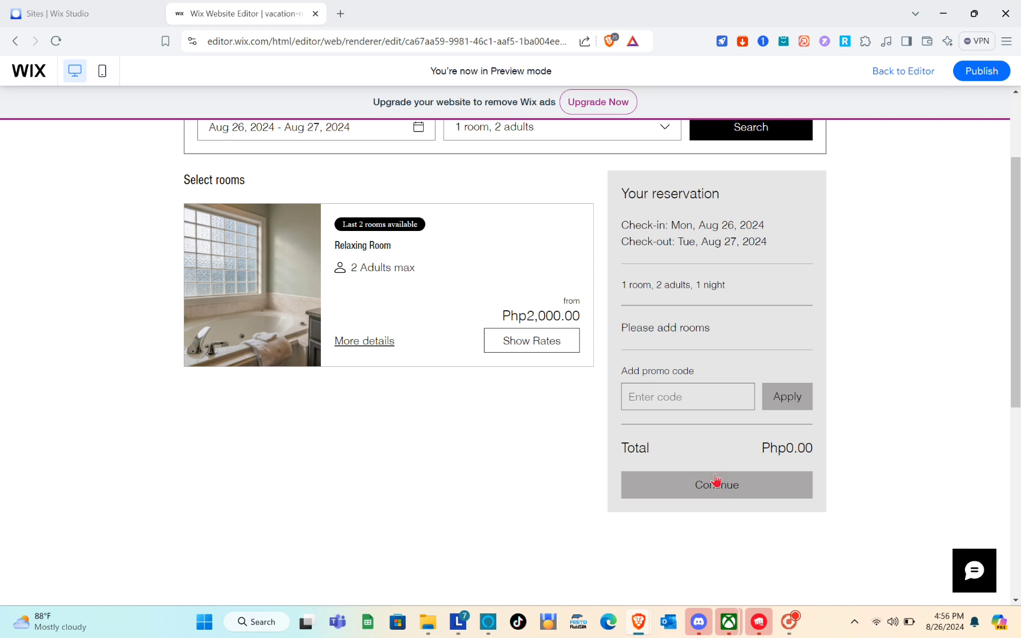
{"action": "scroll", "coordinate": [716, 479], "scroll_direction": "down", "scroll_amount": 1}
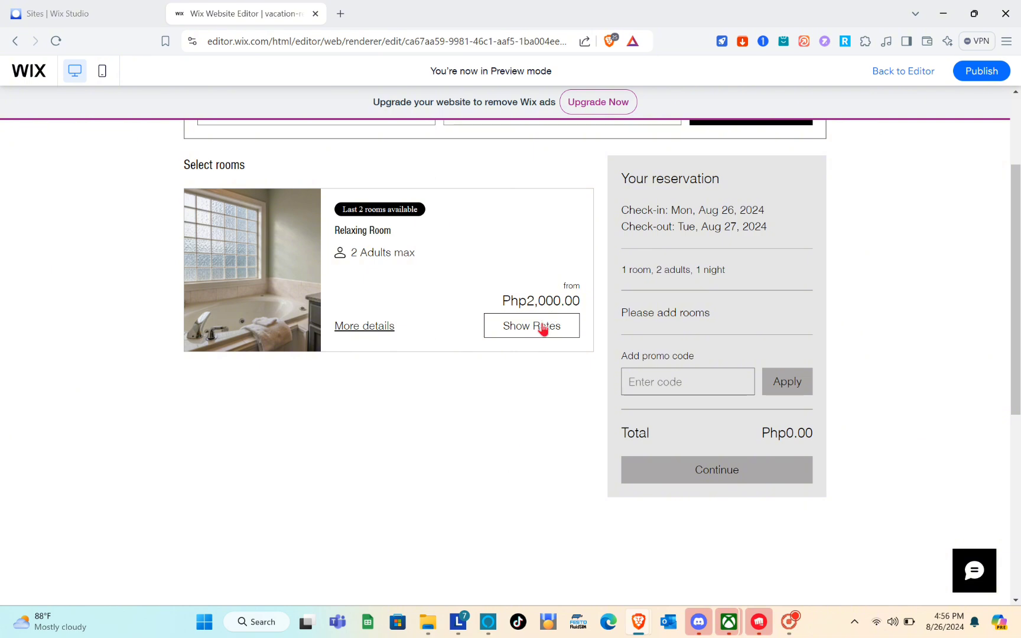
{"action": "scroll", "coordinate": [606, 318], "scroll_direction": "up", "scroll_amount": 3}
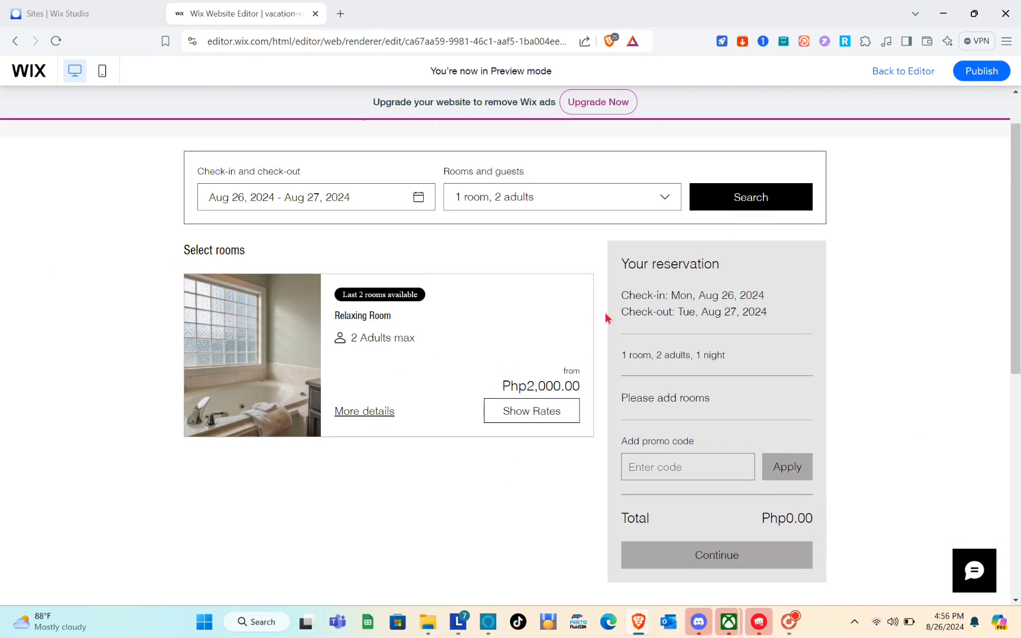
{"action": "left_click", "coordinate": [539, 203]}
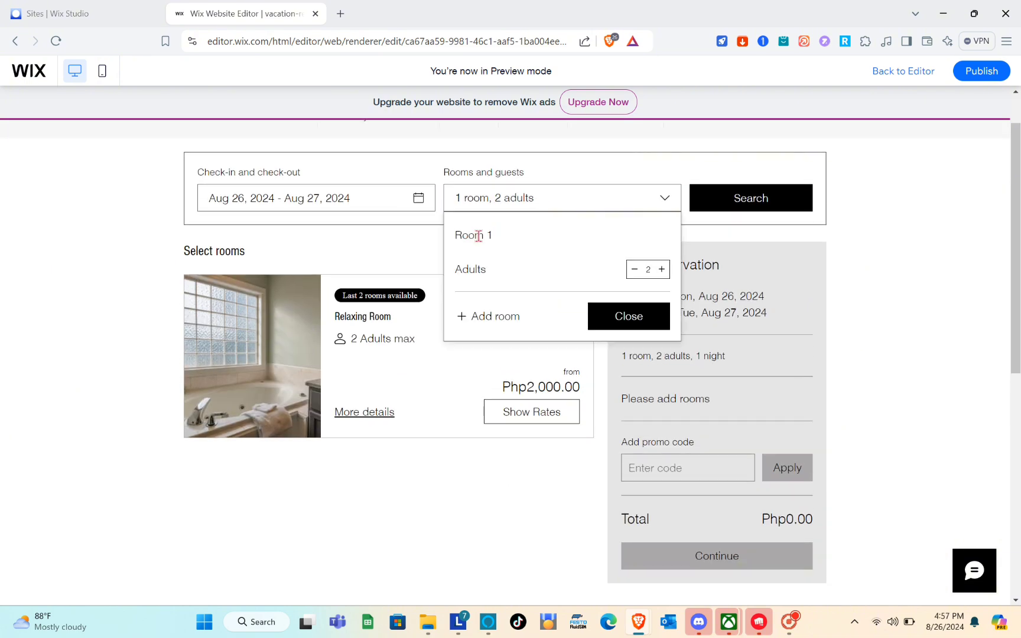
{"action": "left_click", "coordinate": [628, 317]}
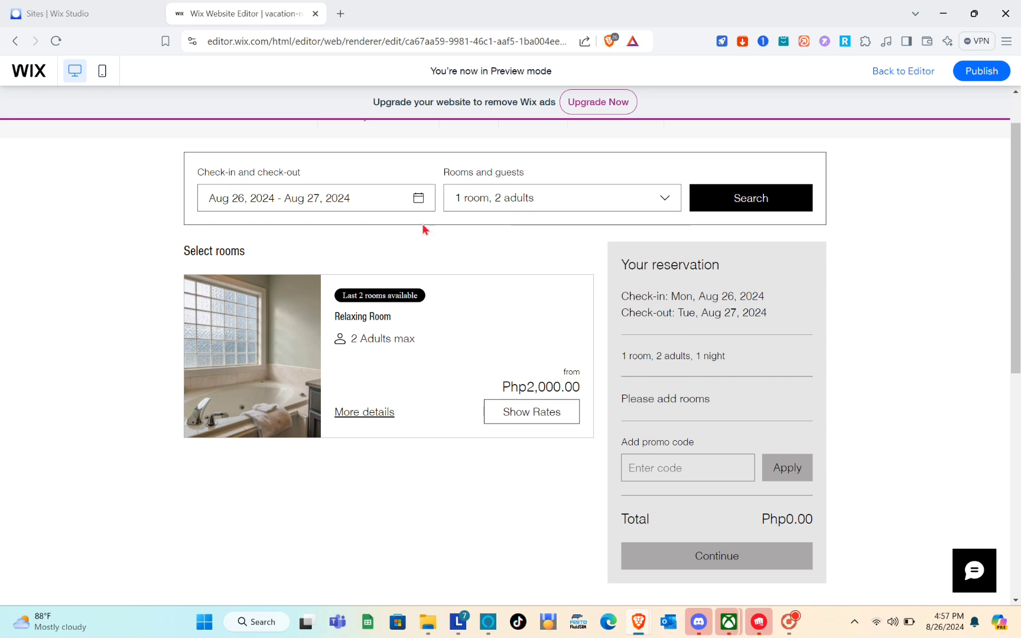
Set the stay dates to check-in Aug 28 and check-out Sep 3, 2024
{"action": "left_click", "coordinate": [357, 207]}
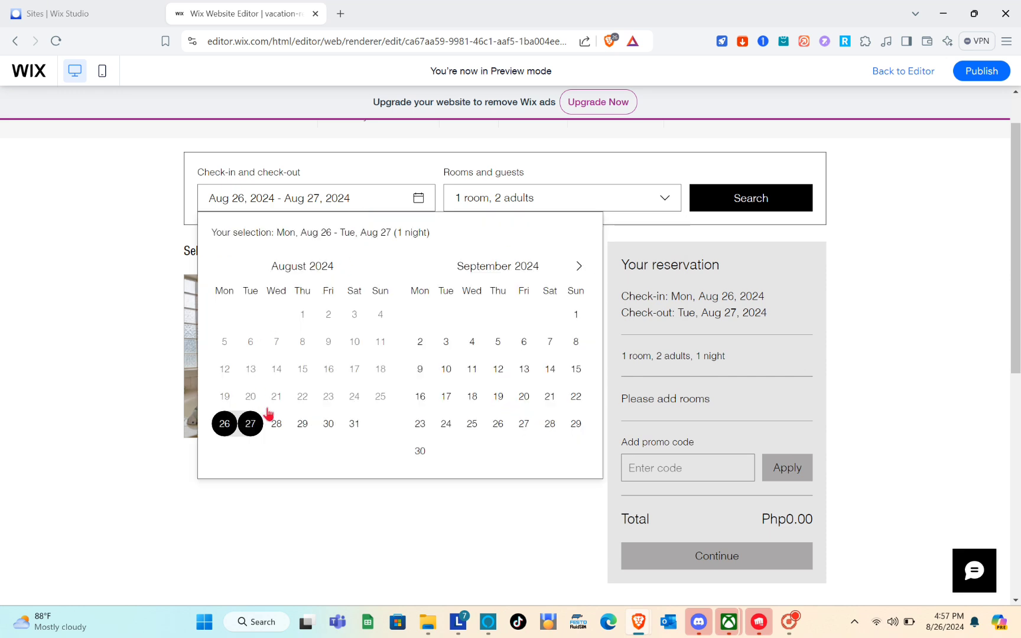
{"action": "left_click", "coordinate": [277, 425]}
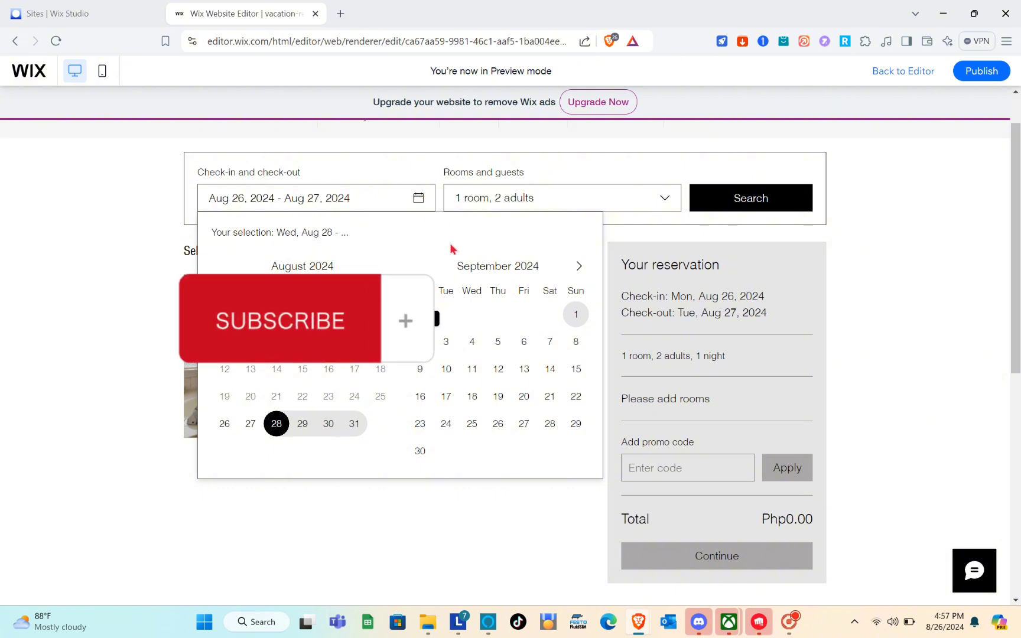
{"action": "left_click", "coordinate": [445, 342]}
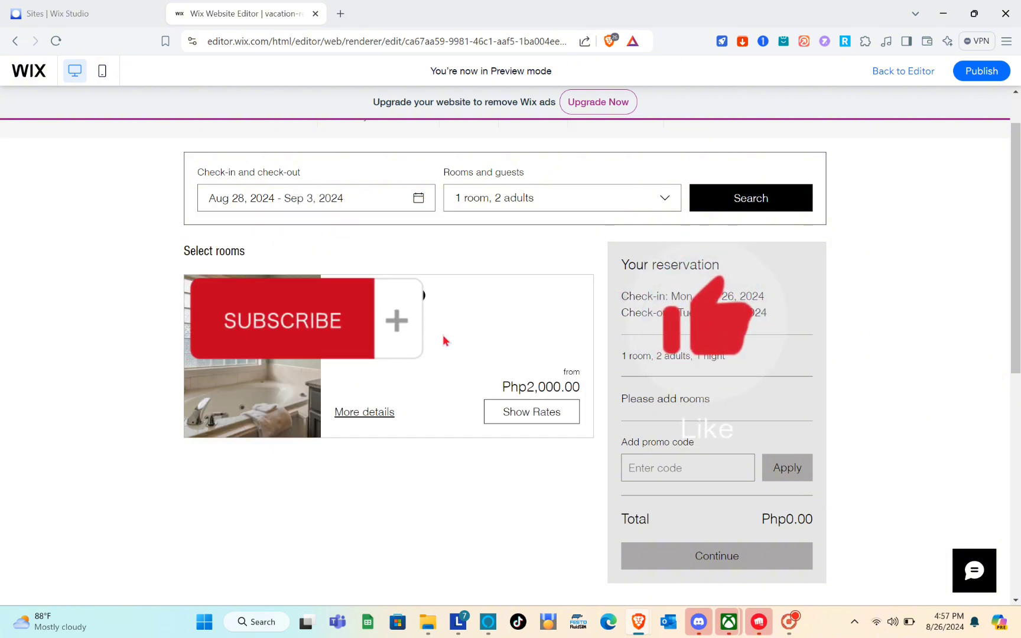